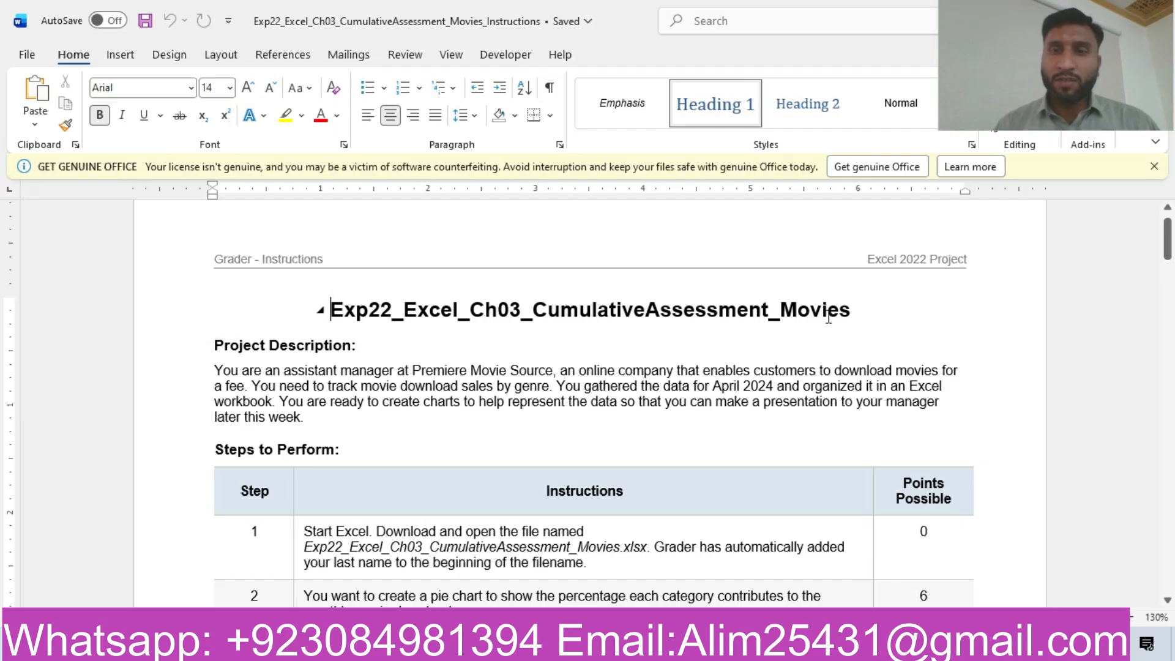
Highlight the project description paragraph and the step 1 row of the instructions table in yellow
triple_click(212, 369)
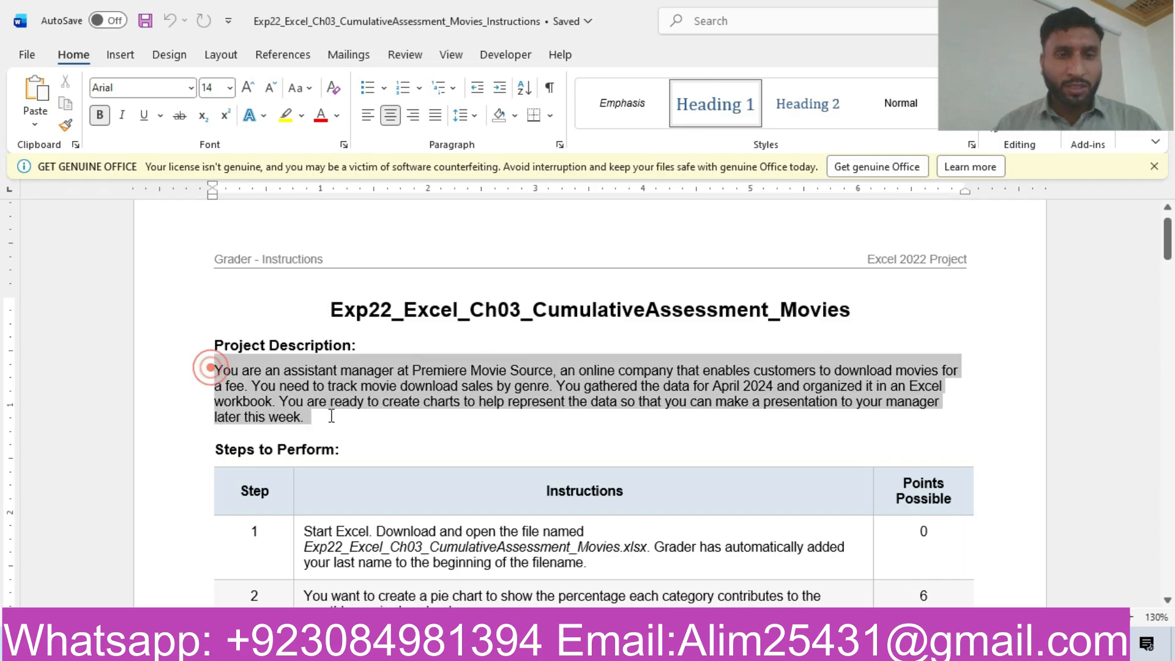
left_click(411, 400)
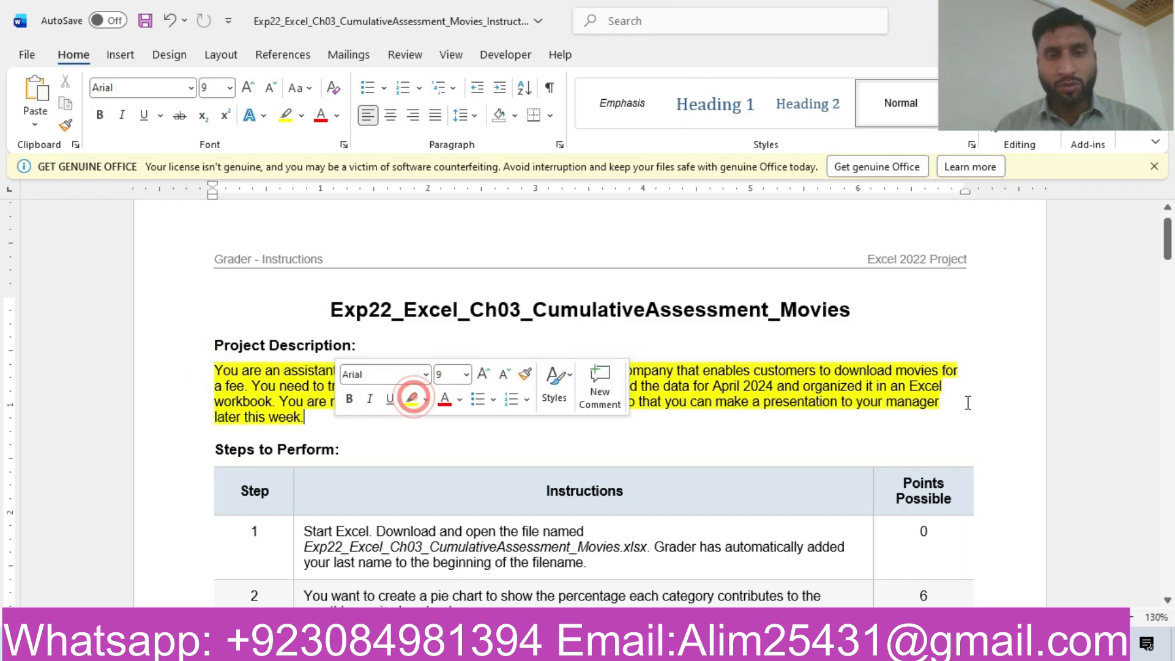
left_click_drag(1168, 257, 1169, 283)
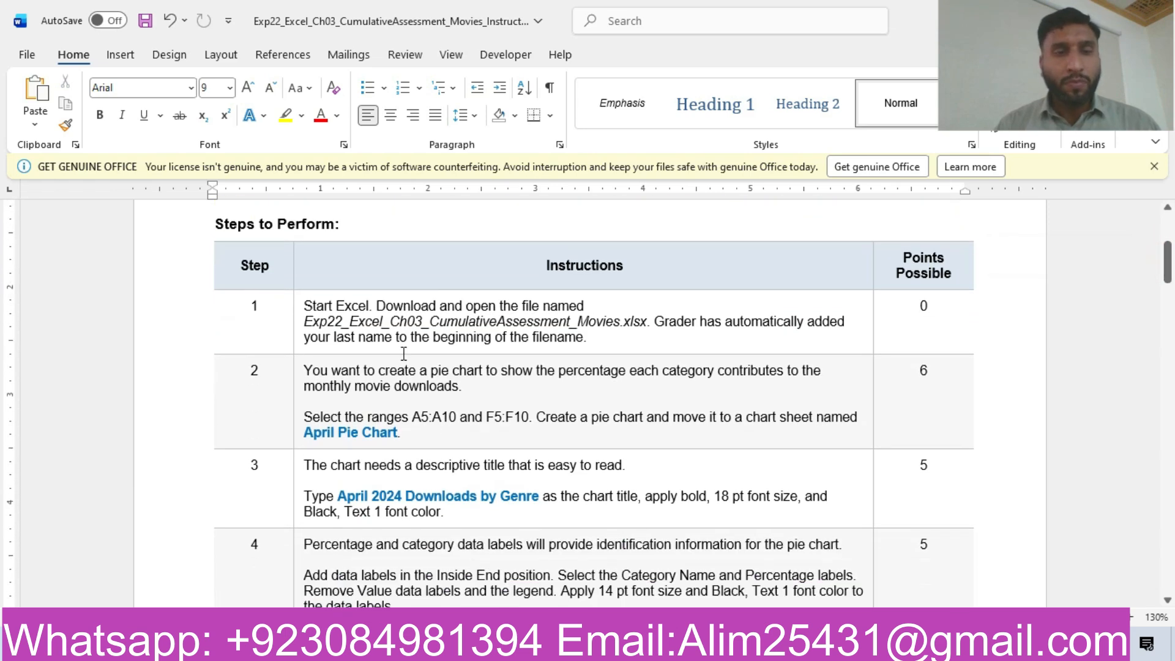
left_click(179, 320)
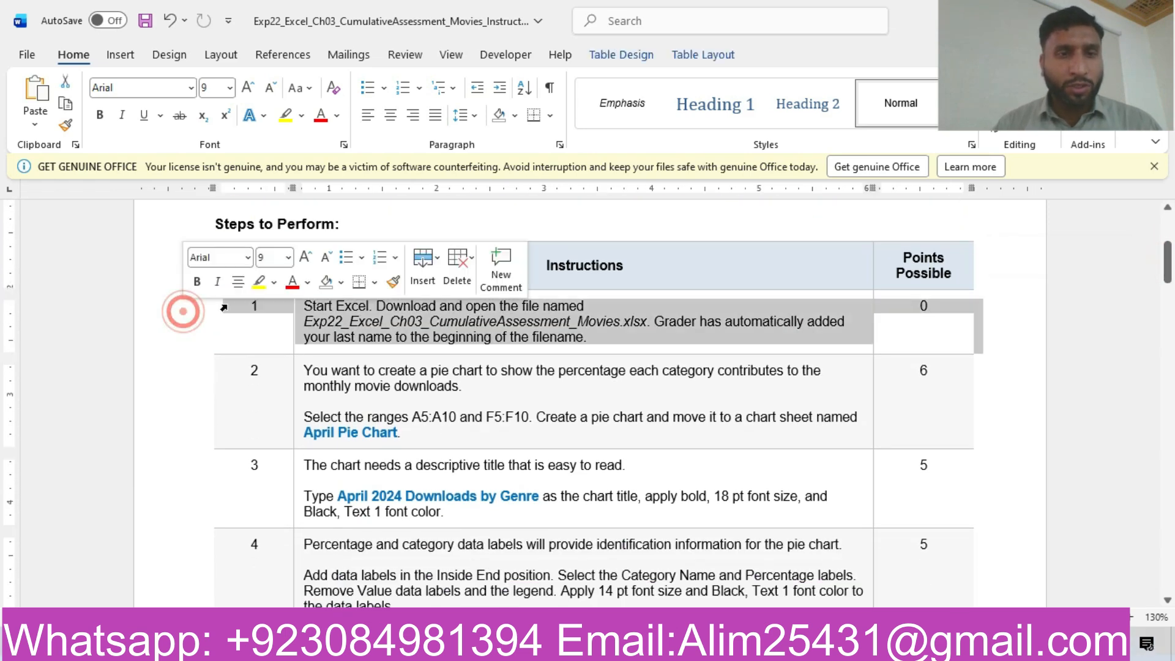
left_click(260, 282)
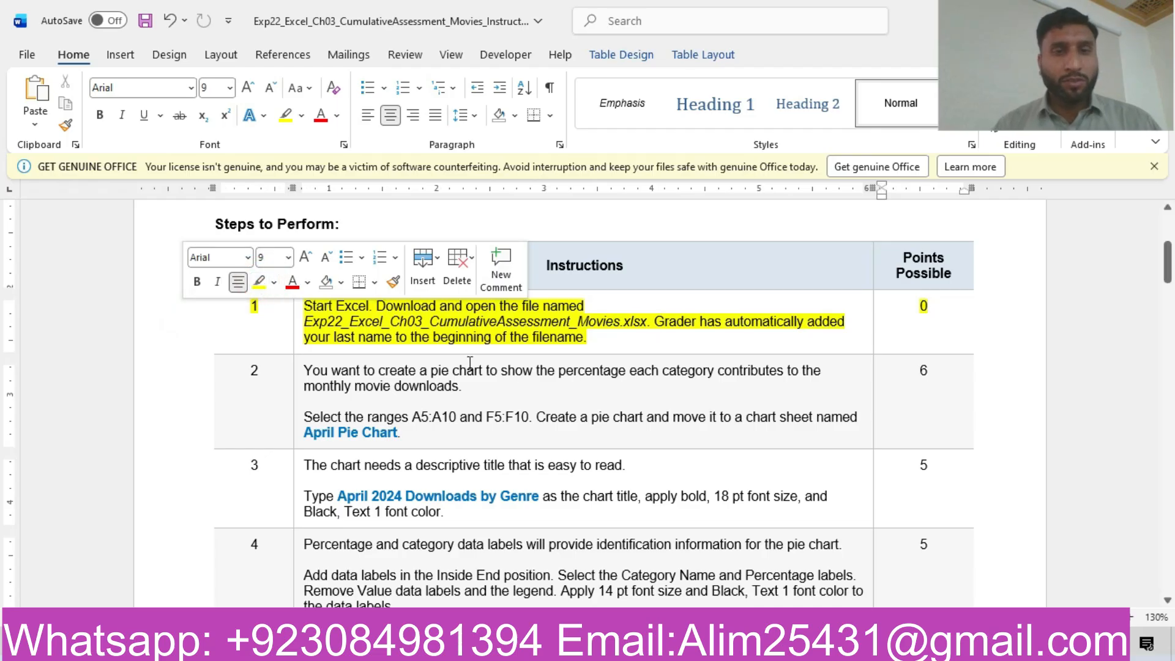
left_click(462, 315)
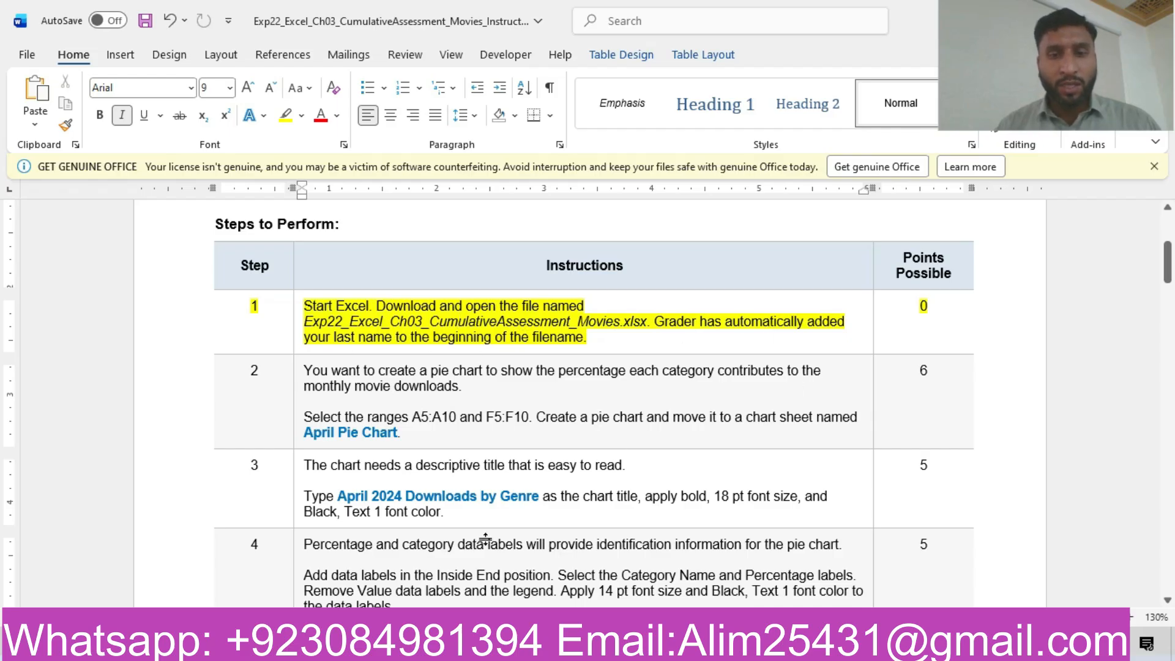
View the movie data workbook in Excel, return to the Word instructions and highlight the step 2 row in yellow
left_click(404, 642)
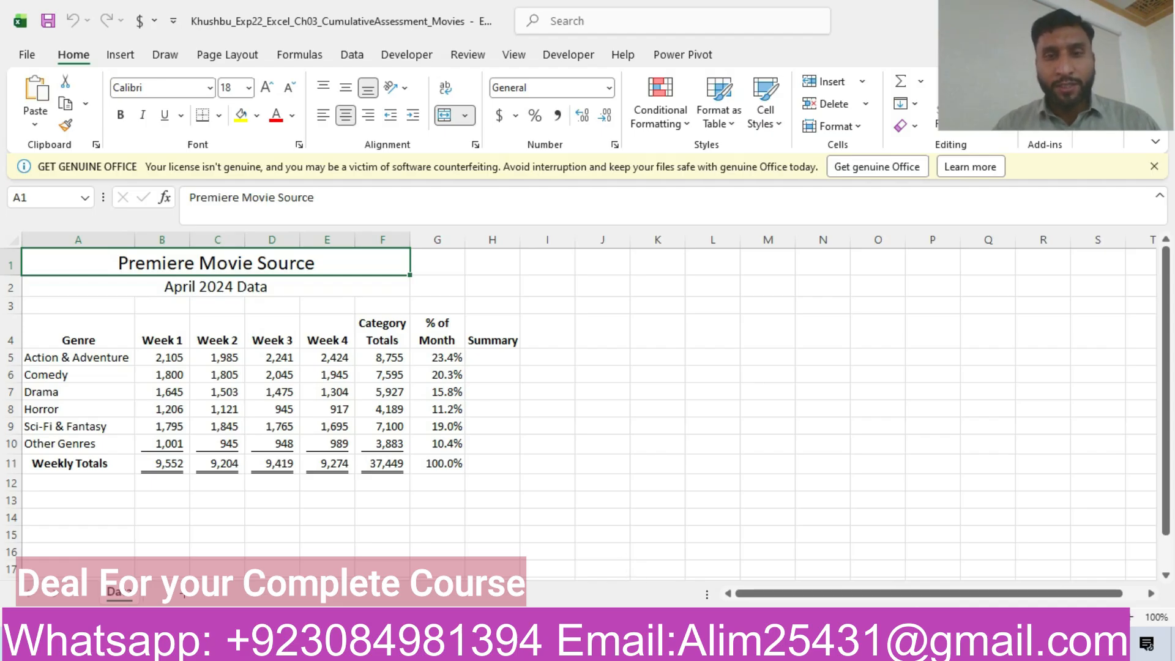
key("alt+Tab")
left_click(164, 387)
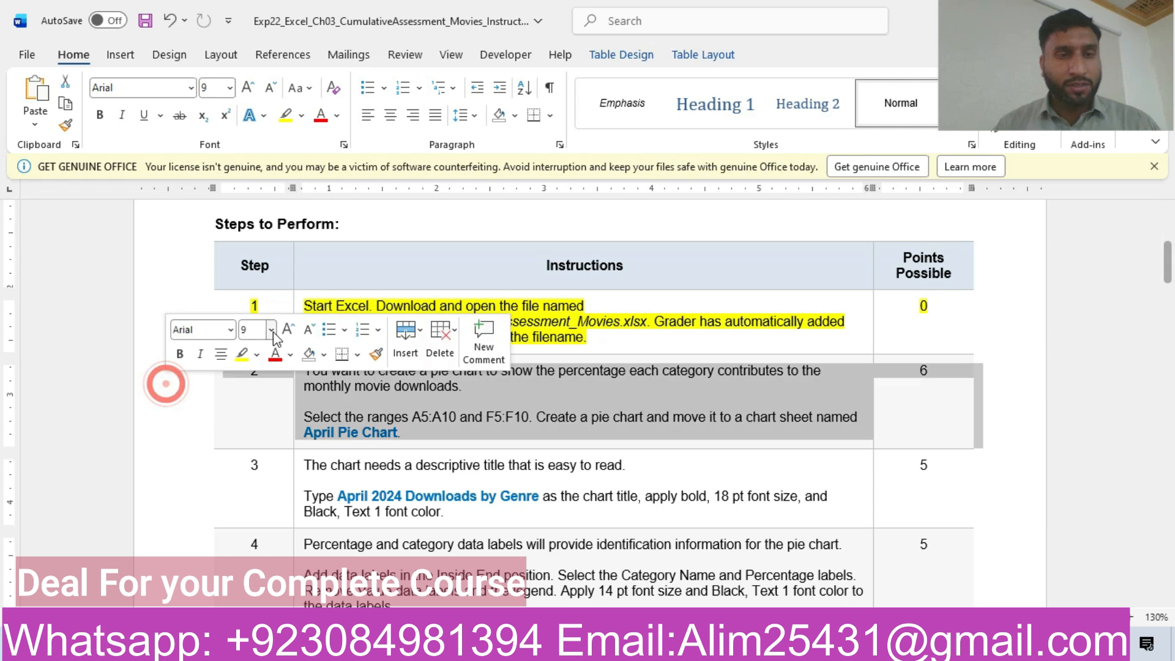
left_click(242, 354)
left_click(483, 390)
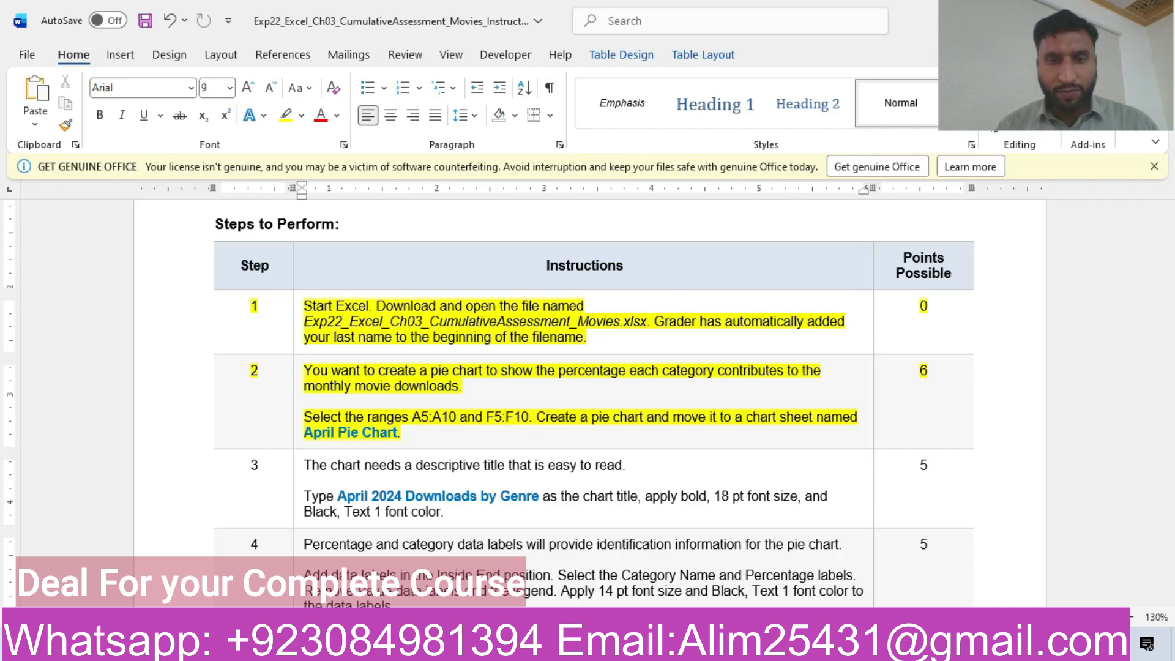
Switch to the Excel workbook and insert a pie chart from the ranges A5:A10 and F5:F10
left_click(650, 642)
left_click_drag(59, 353, 53, 443)
left_click_drag(383, 356, 386, 441)
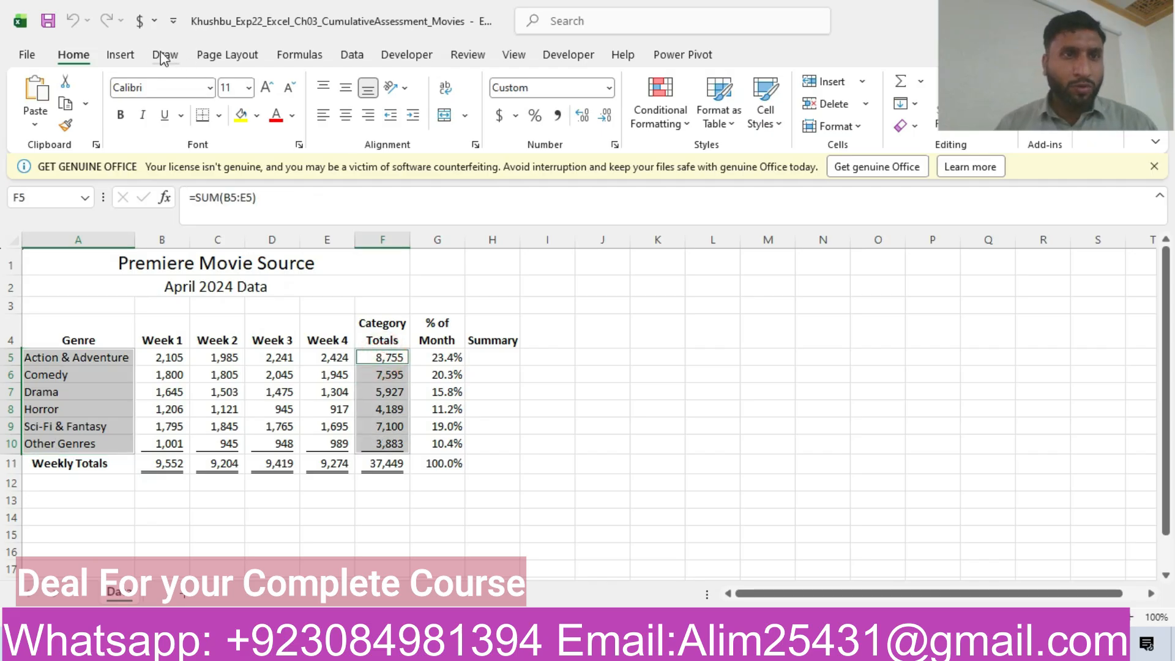
left_click(125, 53)
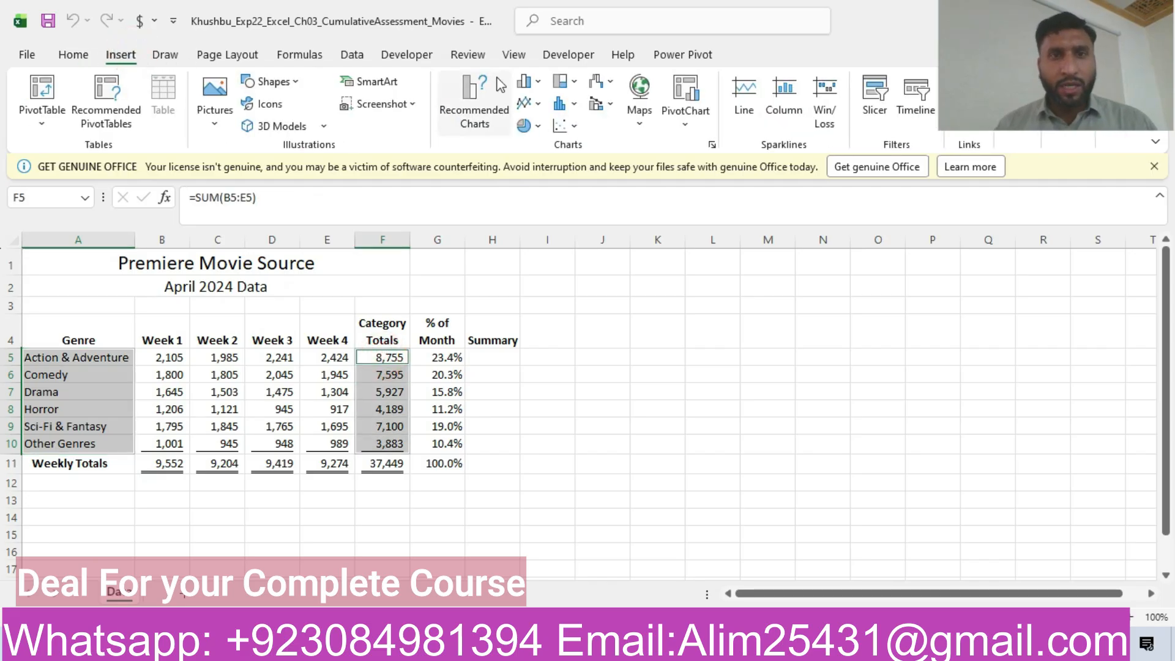
left_click(484, 112)
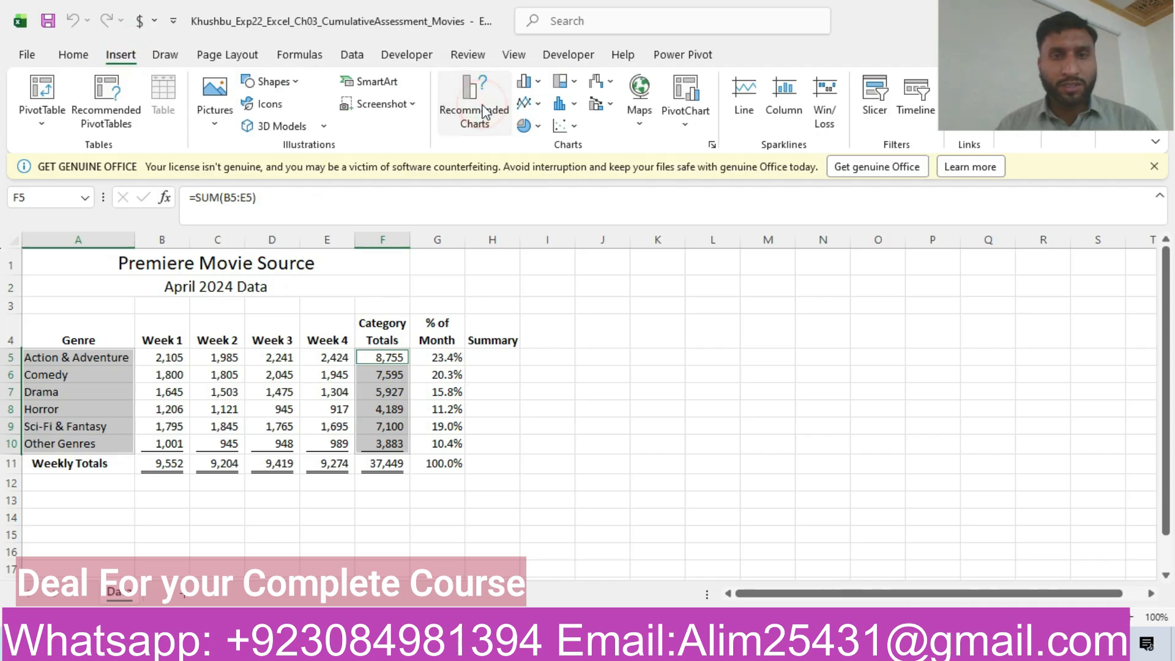
left_click(413, 342)
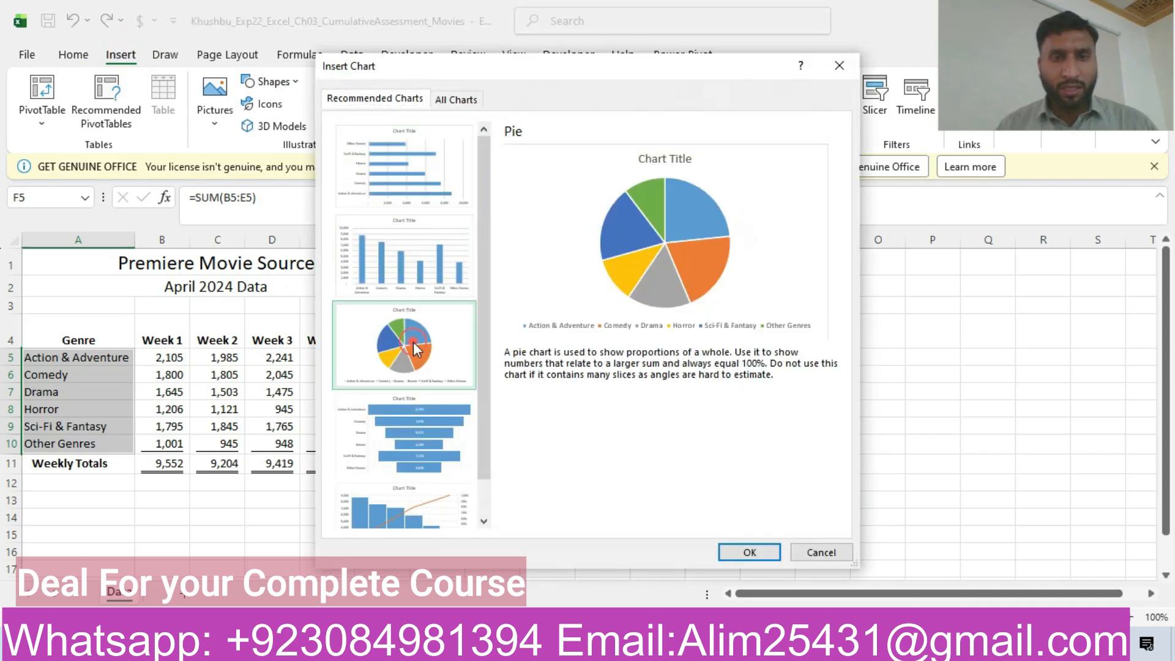
left_click(749, 553)
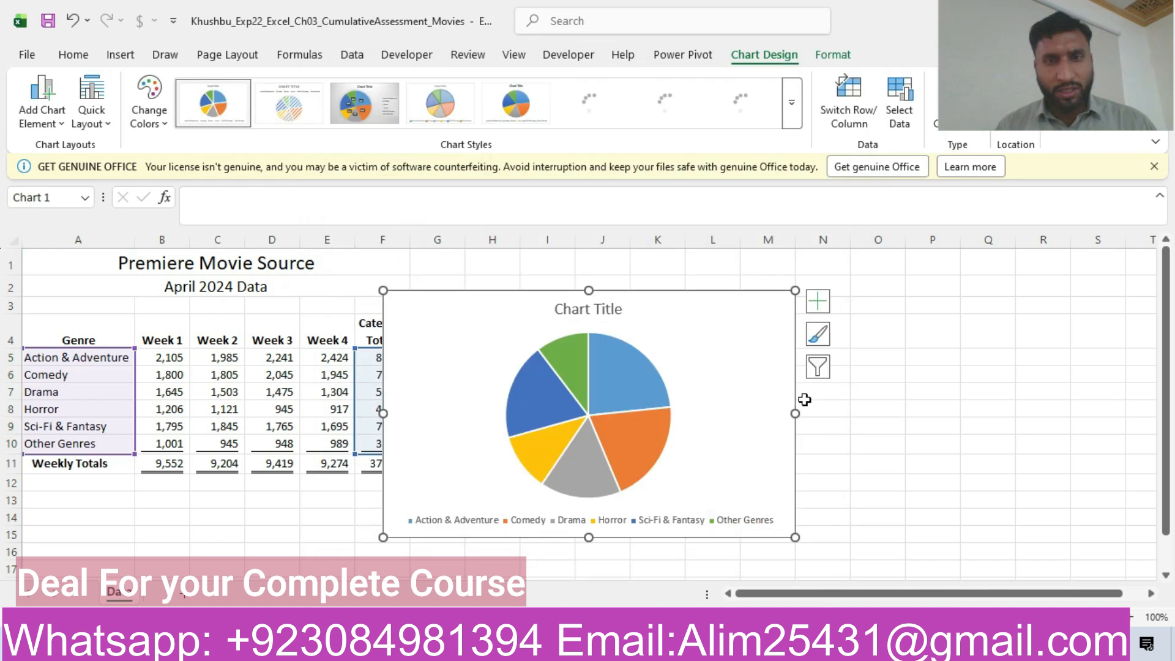
Take the sheet name from step 2 of the Word instructions and move the pie chart to a new sheet named April Pie Chart
key("alt+Tab")
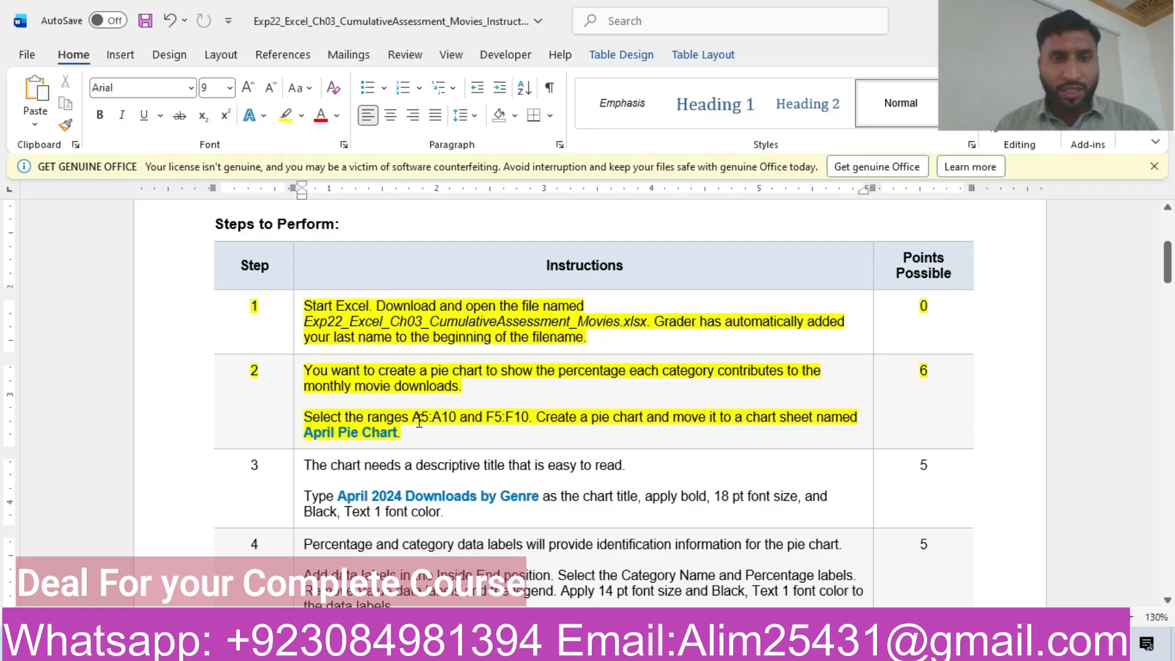
left_click_drag(306, 433, 386, 438)
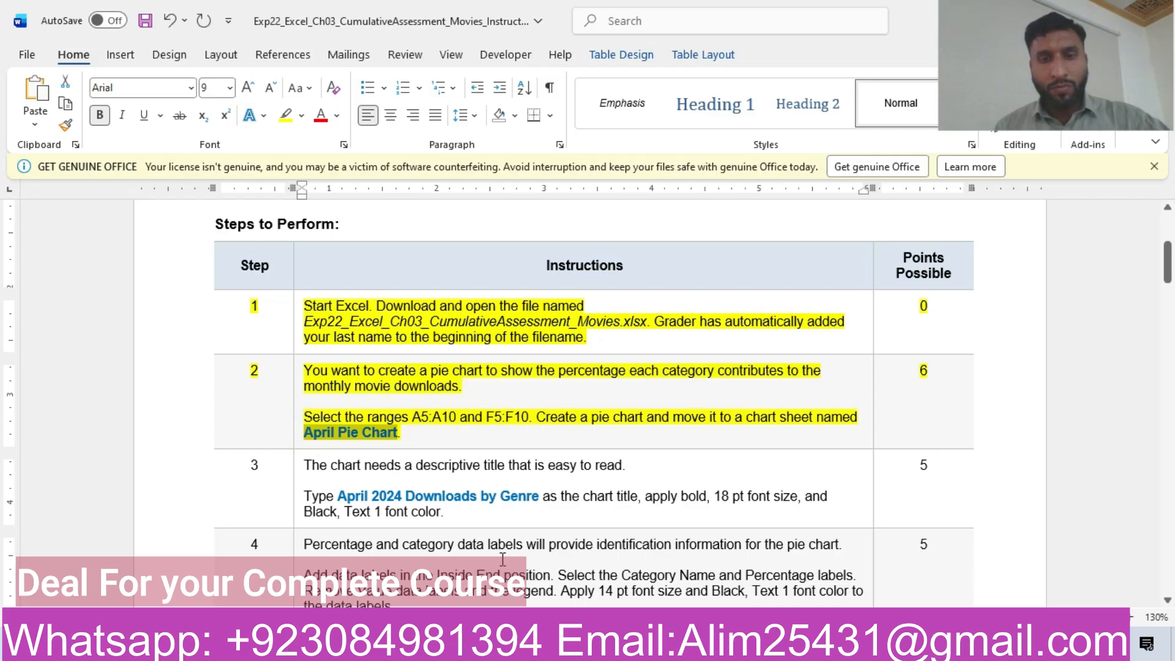
key("alt+Tab")
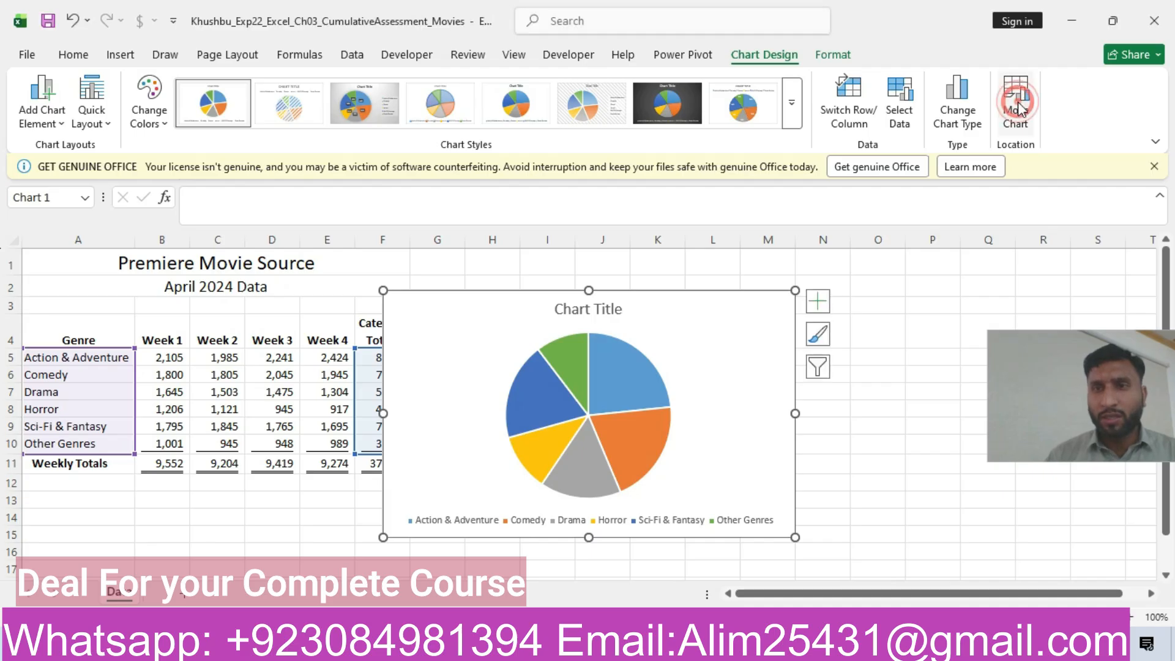
left_click(1017, 100)
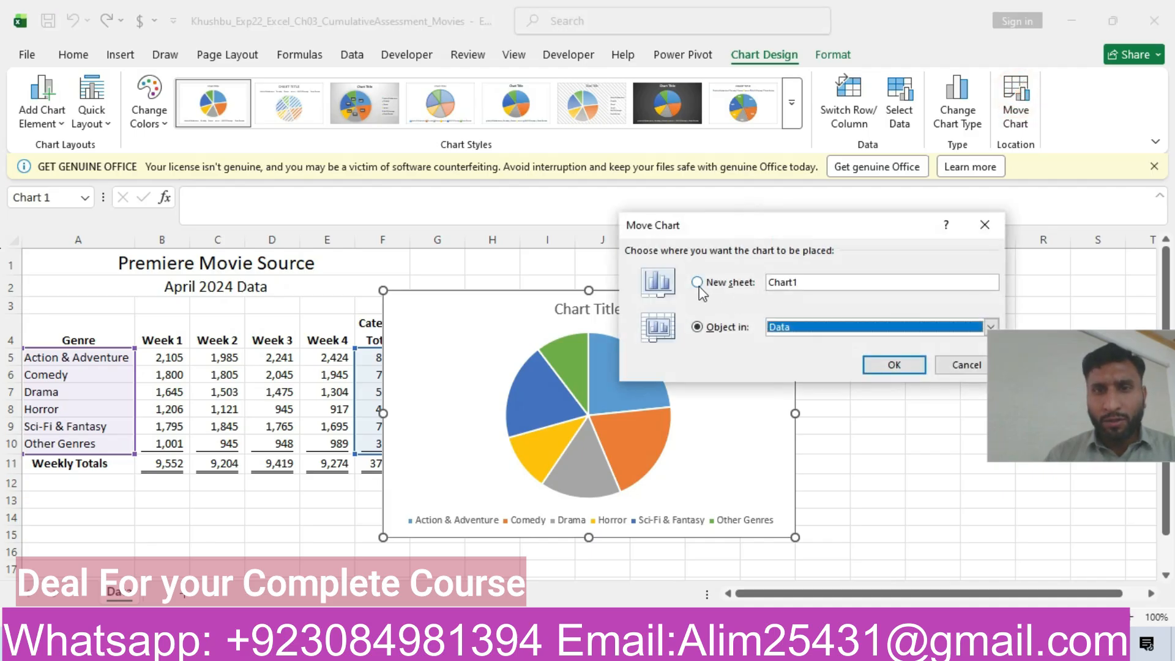
left_click(698, 284)
left_click_drag(759, 231, 616, 140)
key("BackSpace")
type("April Pie Chart")
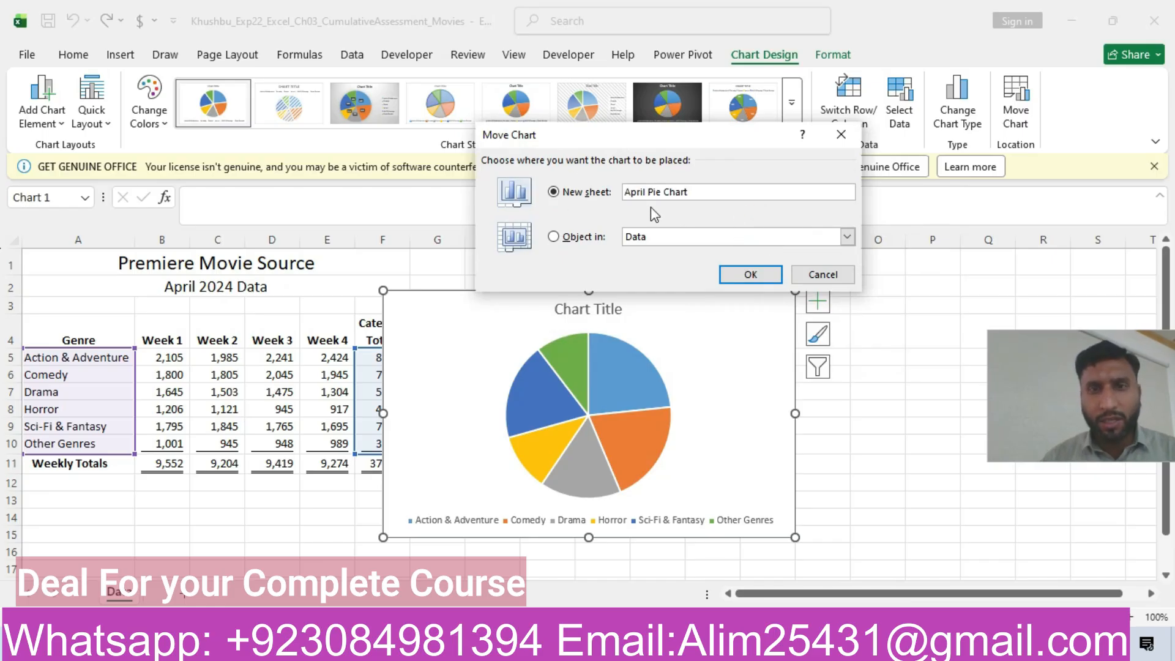
left_click(734, 269)
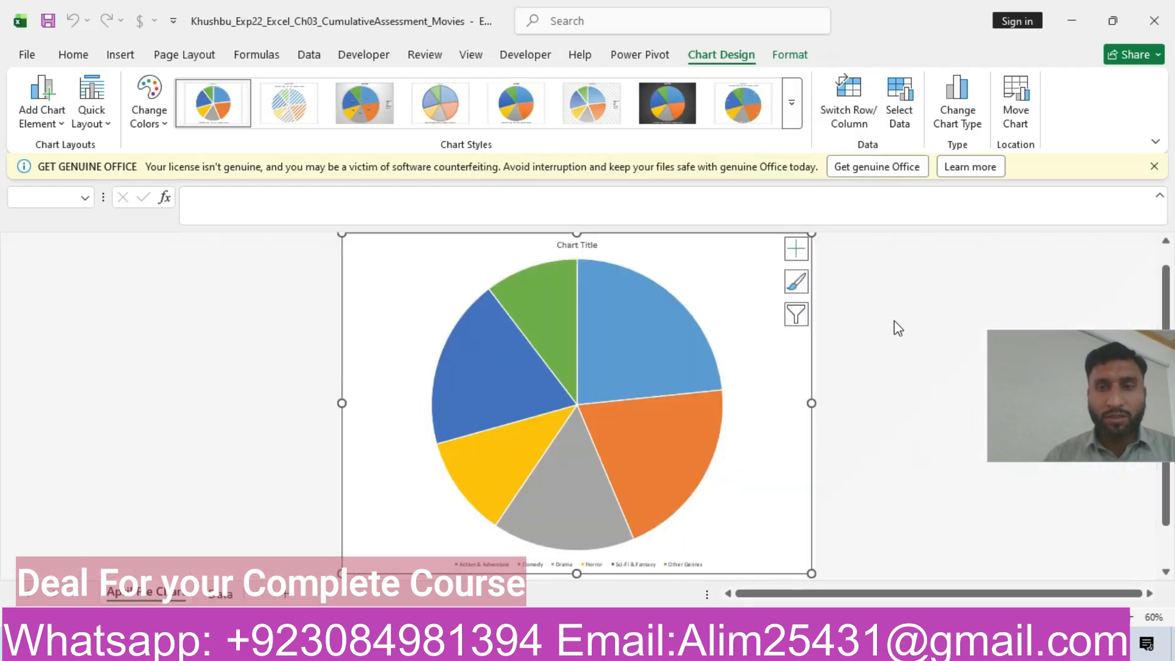
Switch to the Word instructions and highlight the step 3 row in yellow
left_click_drag(1046, 377, 997, 60)
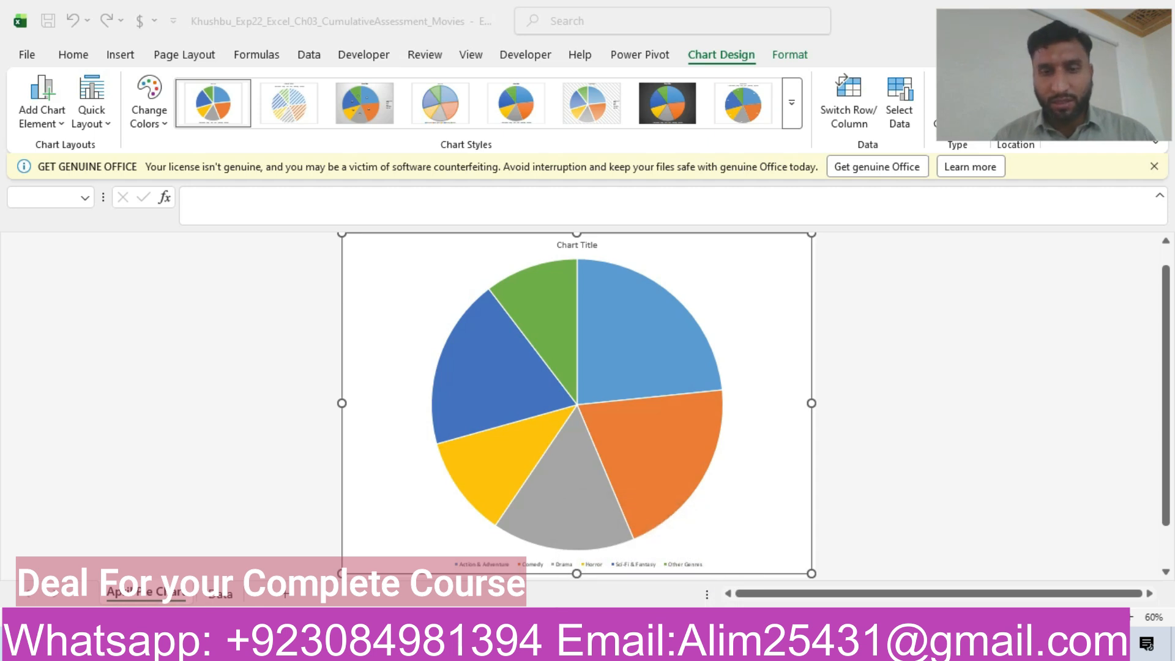
left_click(185, 644)
left_click_drag(1168, 260, 1169, 273)
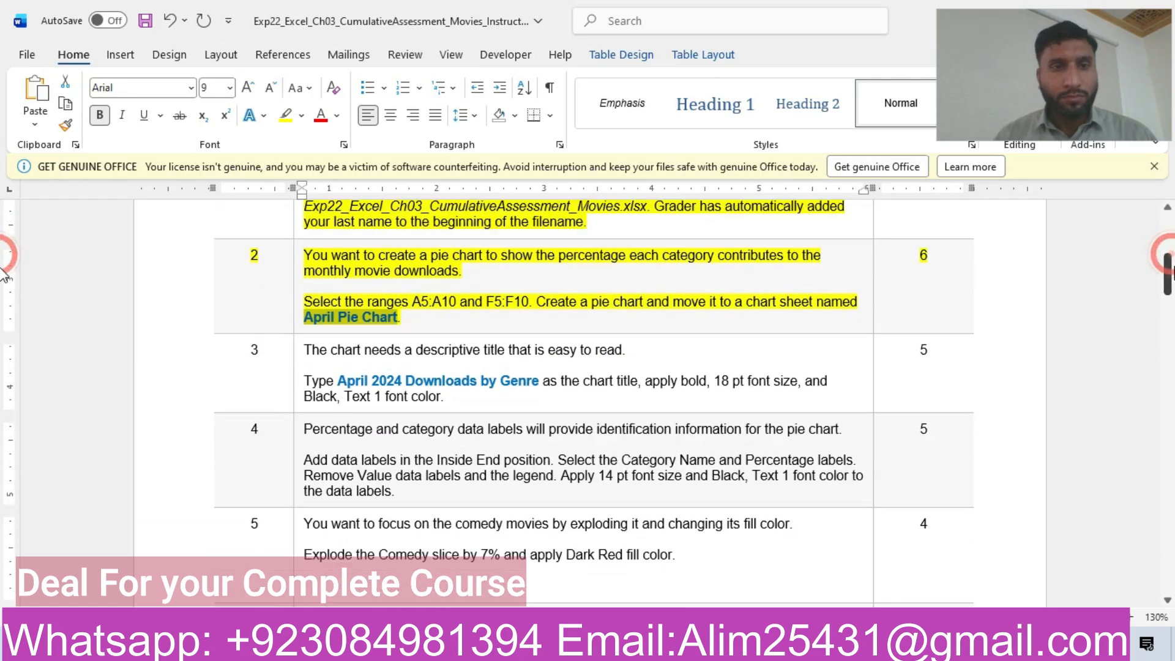
left_click(188, 375)
left_click(267, 341)
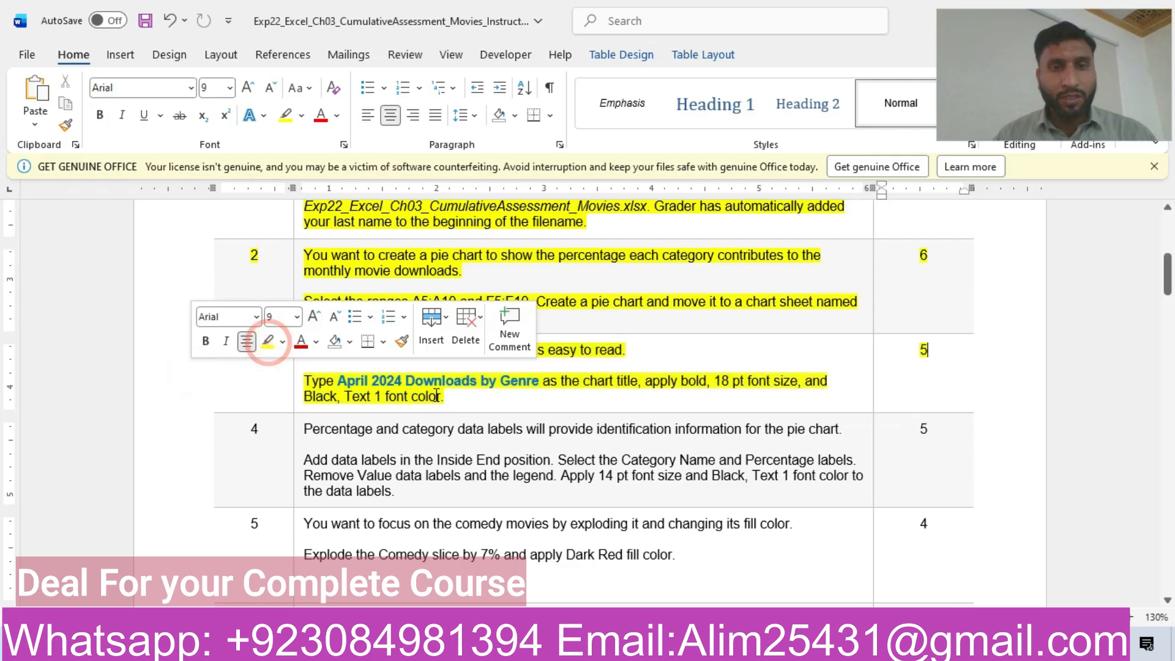
left_click(435, 395)
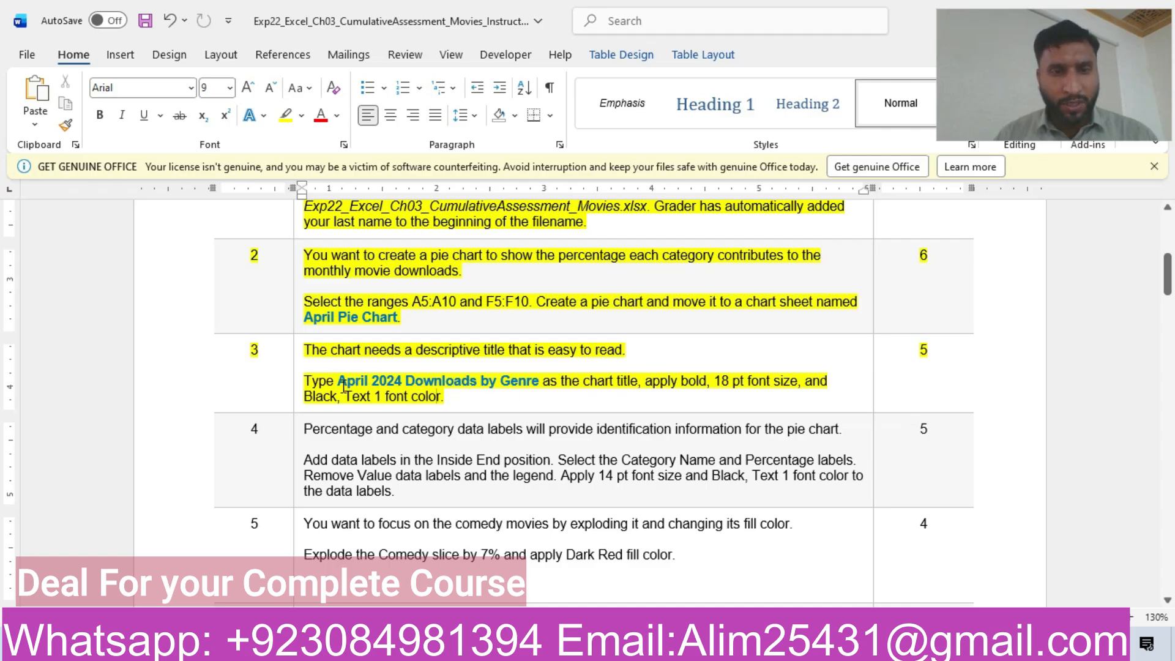
Copy the title text "April 2024 Downloads by Genre" from step 3 and switch to the Excel workbook
left_click_drag(342, 383, 514, 384)
key("ctrl+c")
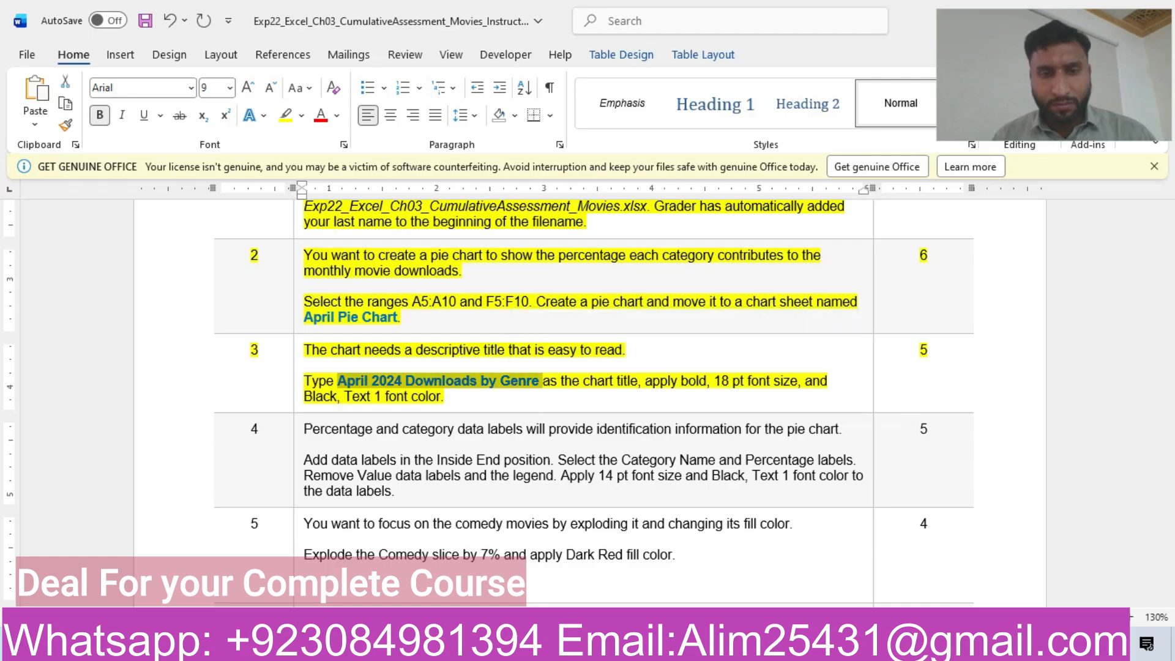
key("alt+Tab")
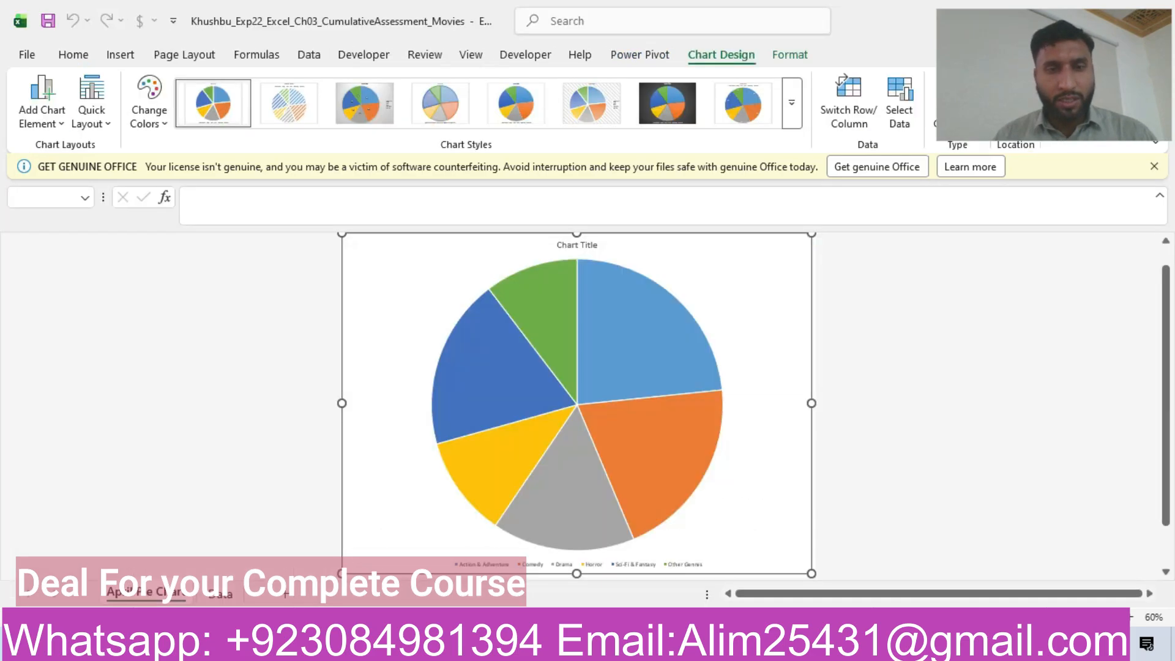
Replace the pie chart's placeholder title with the copied text "April 2024 Downloads by Genre"
double_click(586, 248)
left_click(595, 248)
left_click(463, 243)
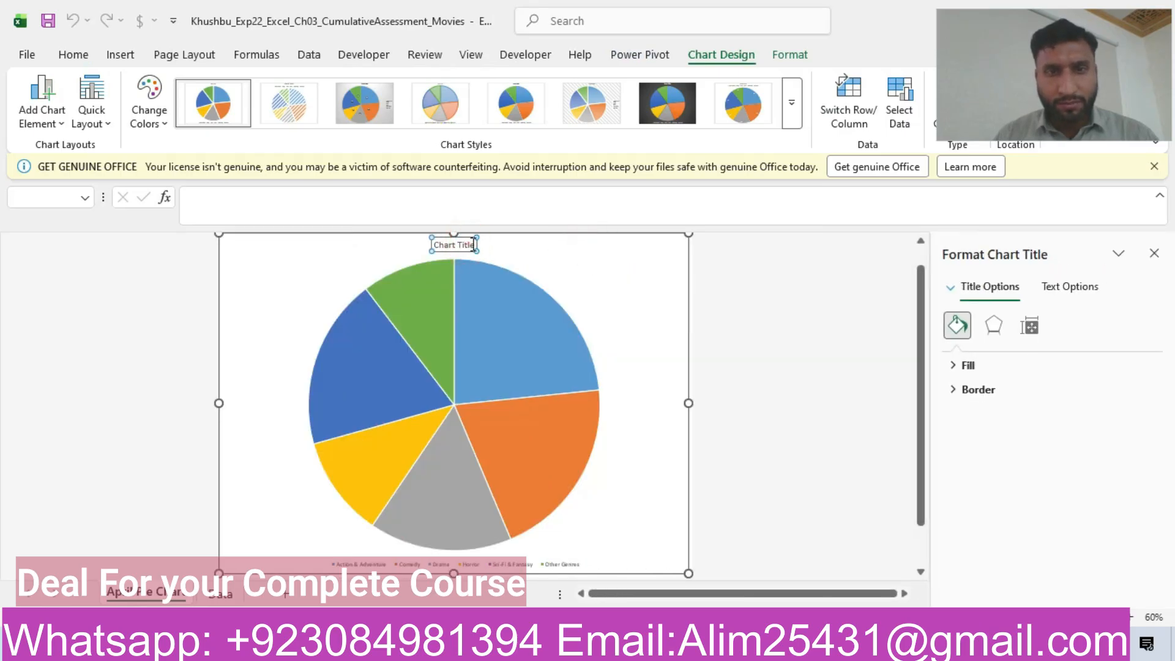
left_click(473, 245)
key("BackSpace")
key("BackSpace")
key("BackSpace")
key("BackSpace")
key("BackSpace")
key("BackSpace")
key("BackSpace")
key("BackSpace")
key("BackSpace")
key("BackSpace")
key("BackSpace")
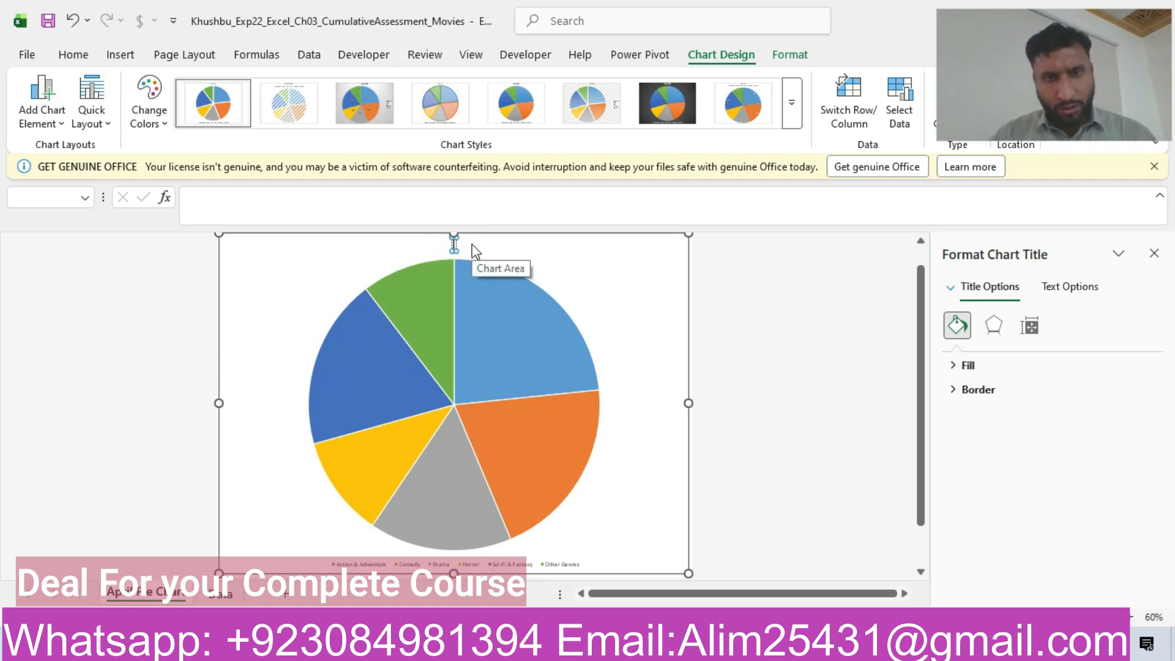
key("ctrl+v")
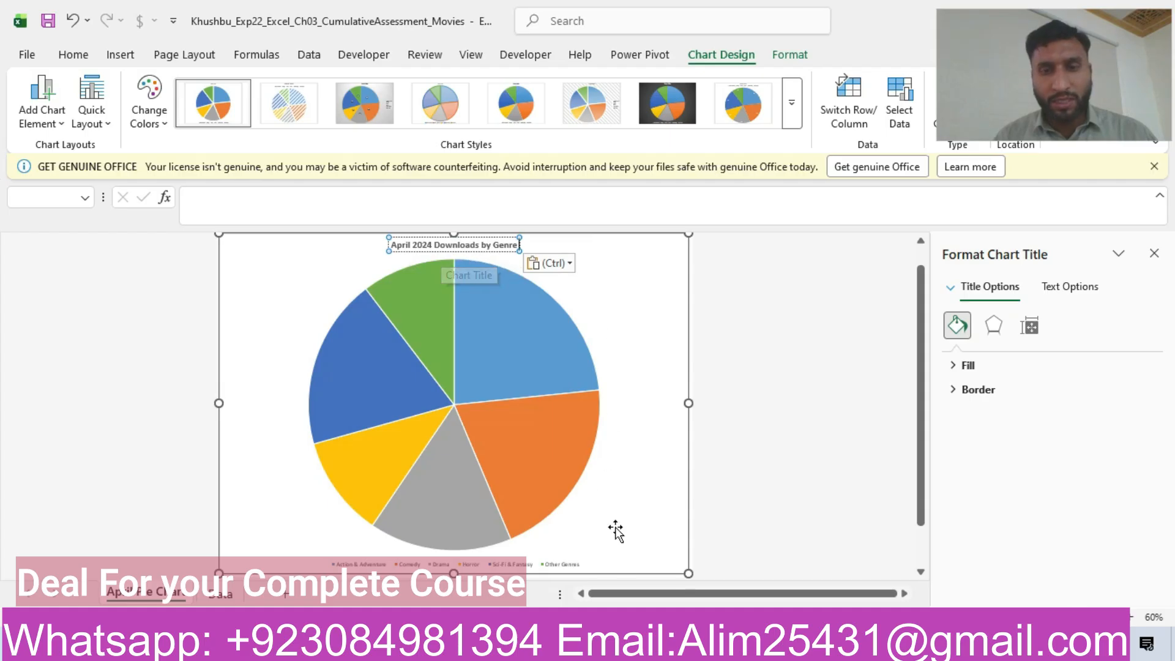
Apply bold to the whole pie chart title, checking its required formatting in step 3 of the Word instructions
key("alt+Tab")
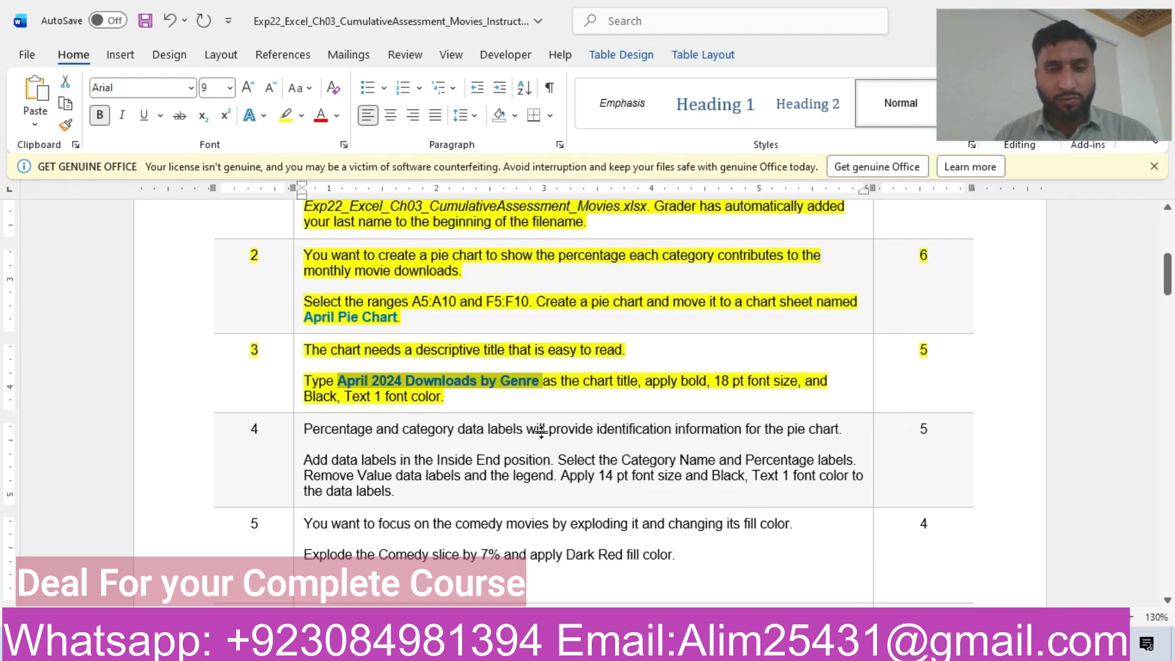
key("alt+Tab")
key("ctrl+v")
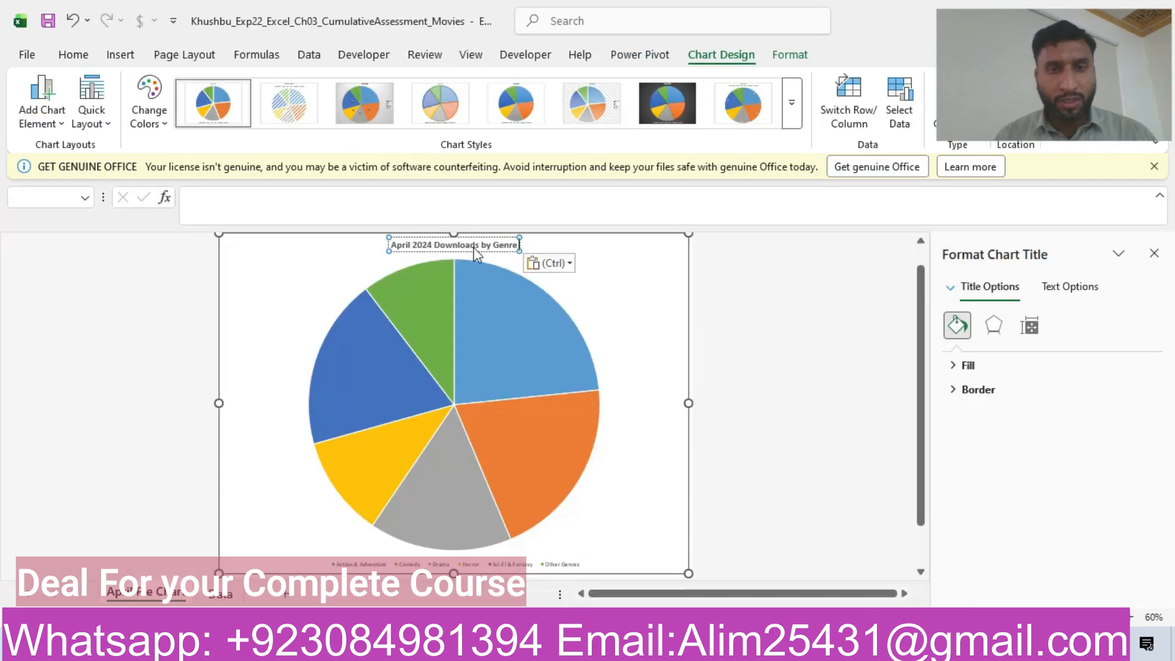
left_click_drag(519, 245, 397, 253)
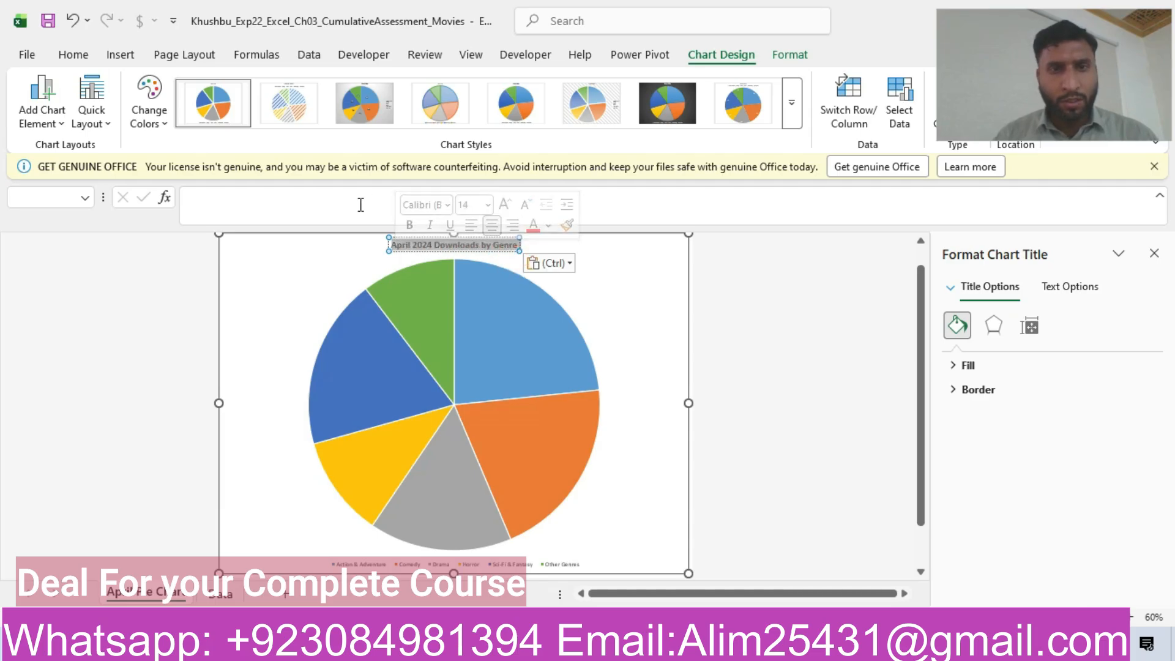
left_click(410, 227)
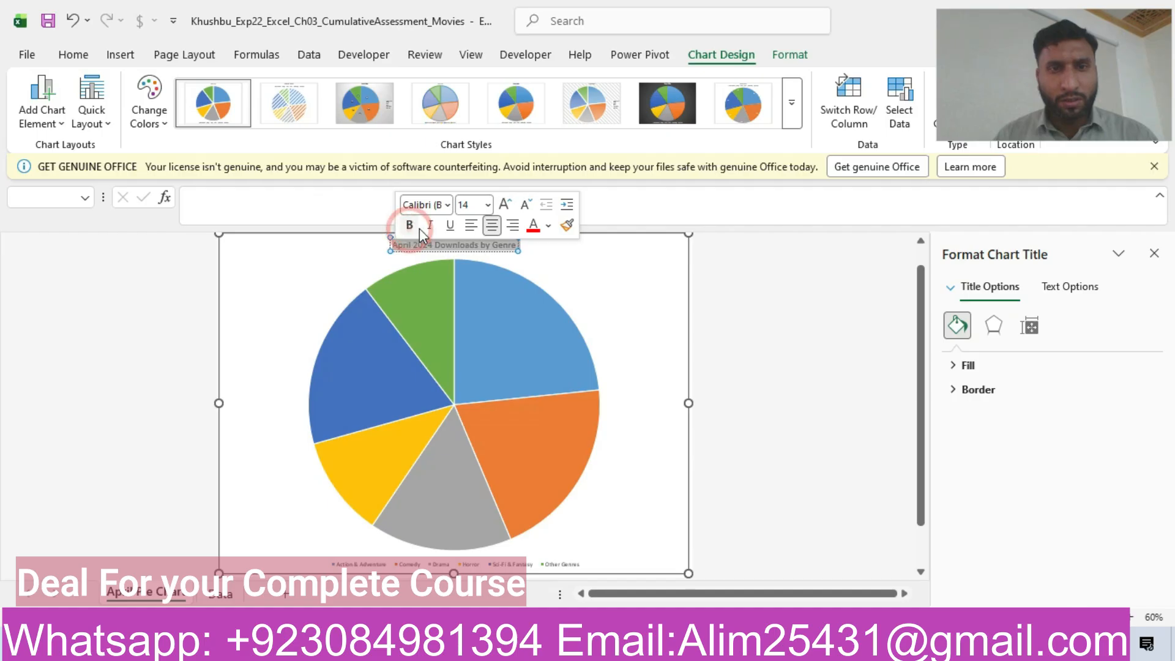
left_click(409, 227)
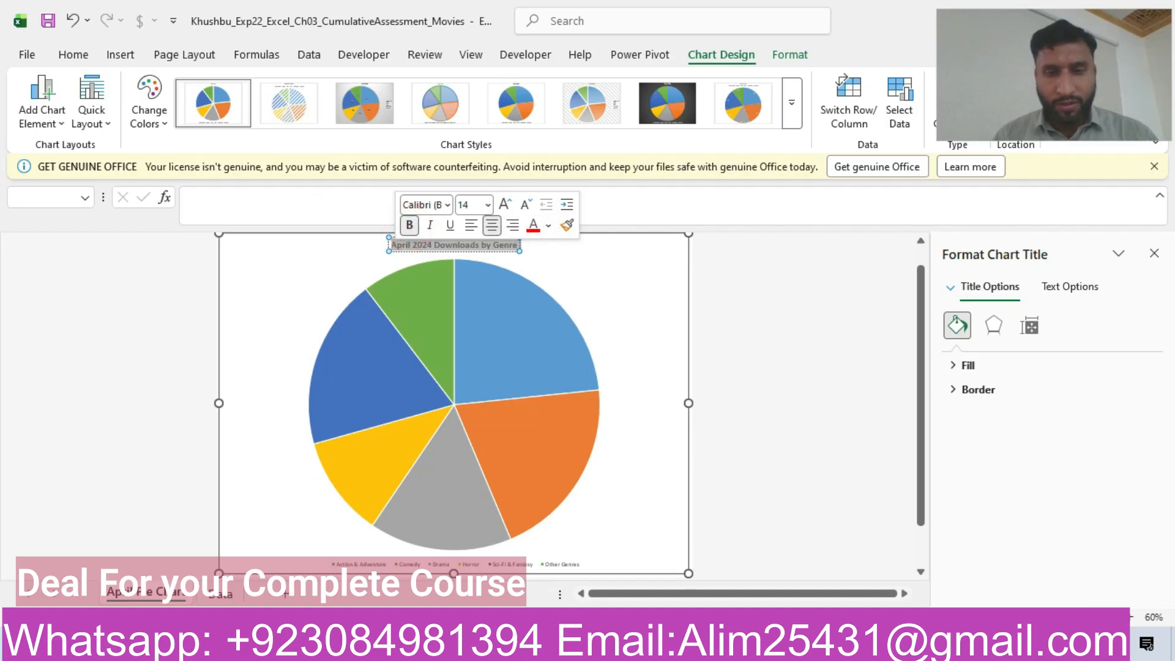
left_click(606, 644)
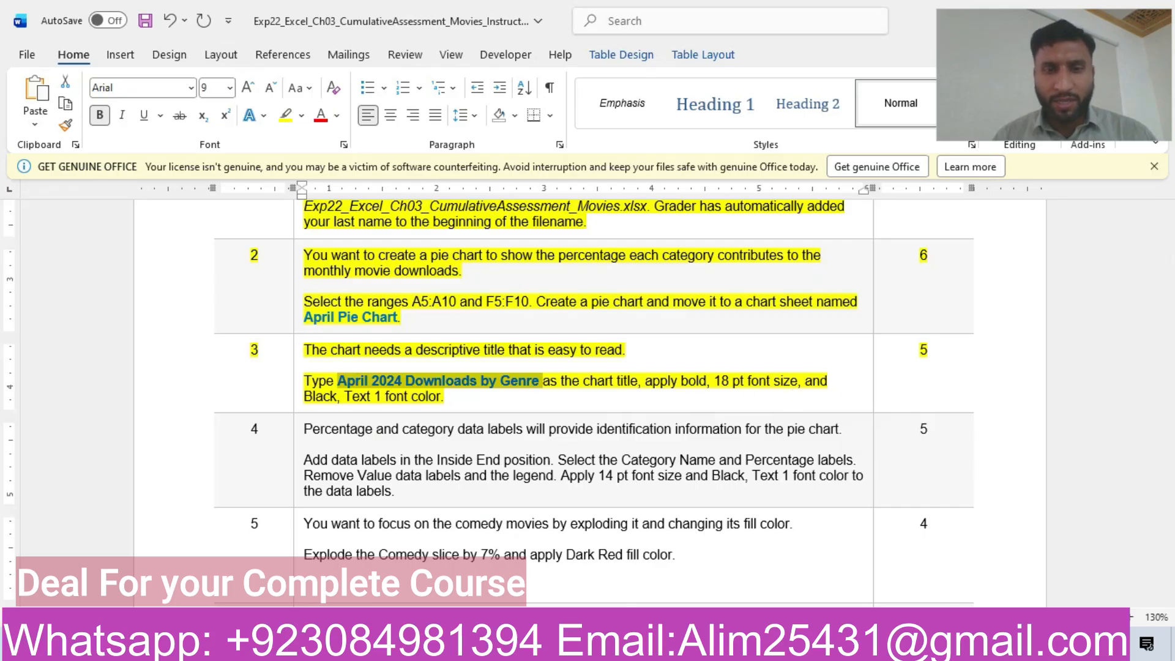
Return to the Excel workbook, set the pie chart title's font size to 18 pt, and open its font color choices
left_click(577, 644)
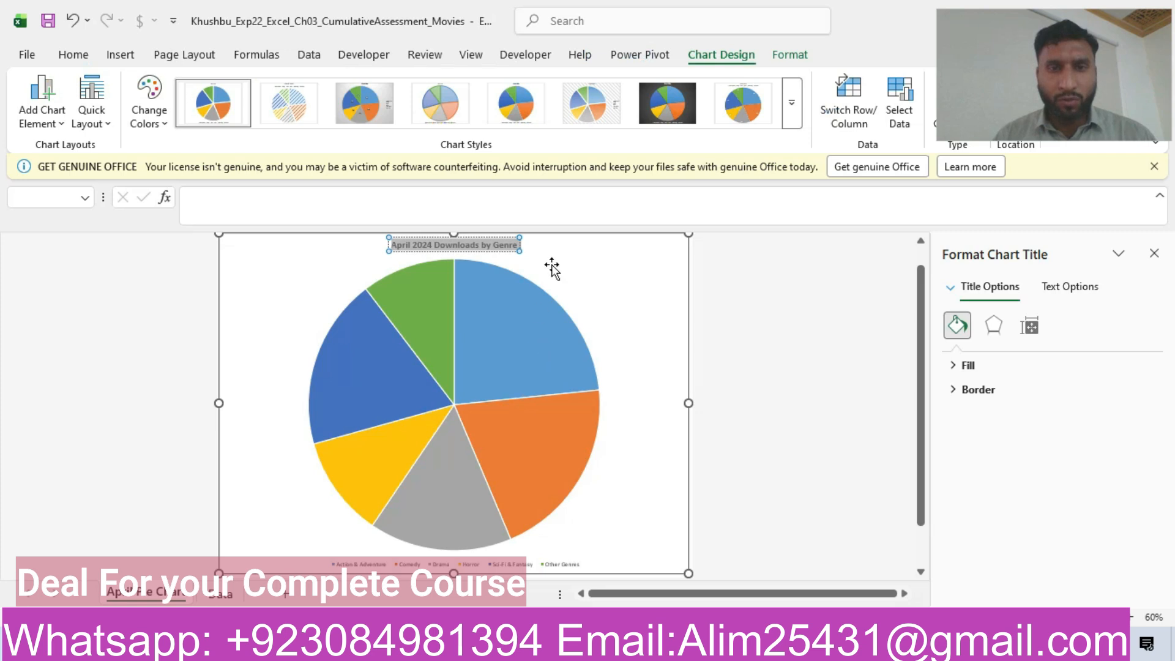
left_click(74, 55)
left_click(249, 88)
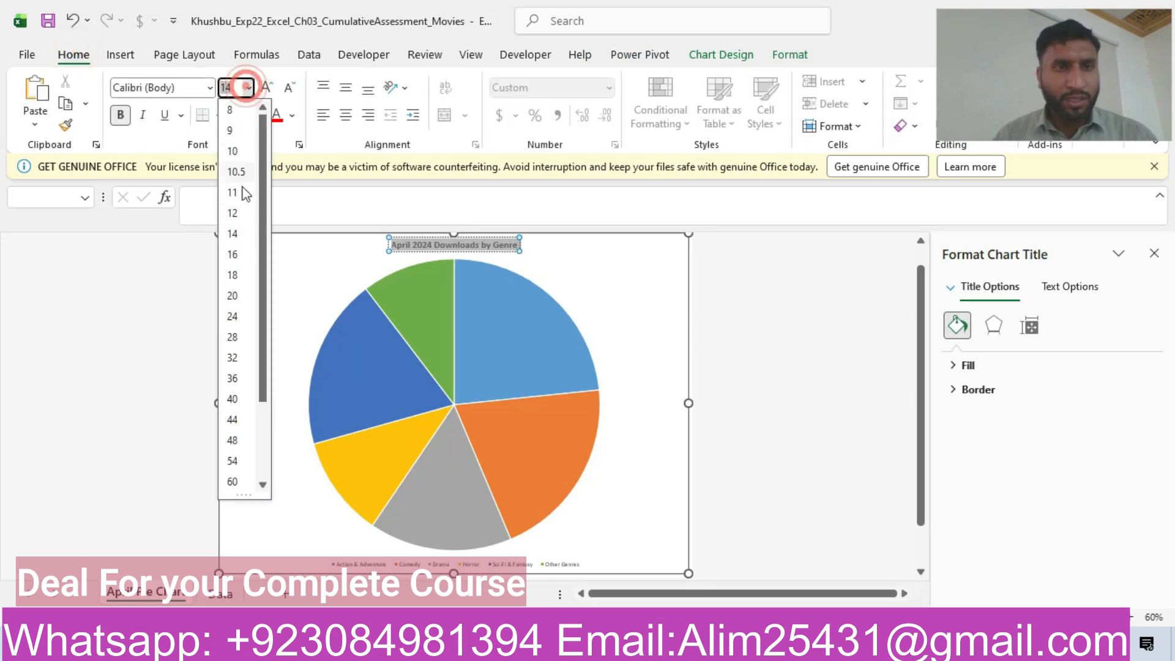
left_click(233, 274)
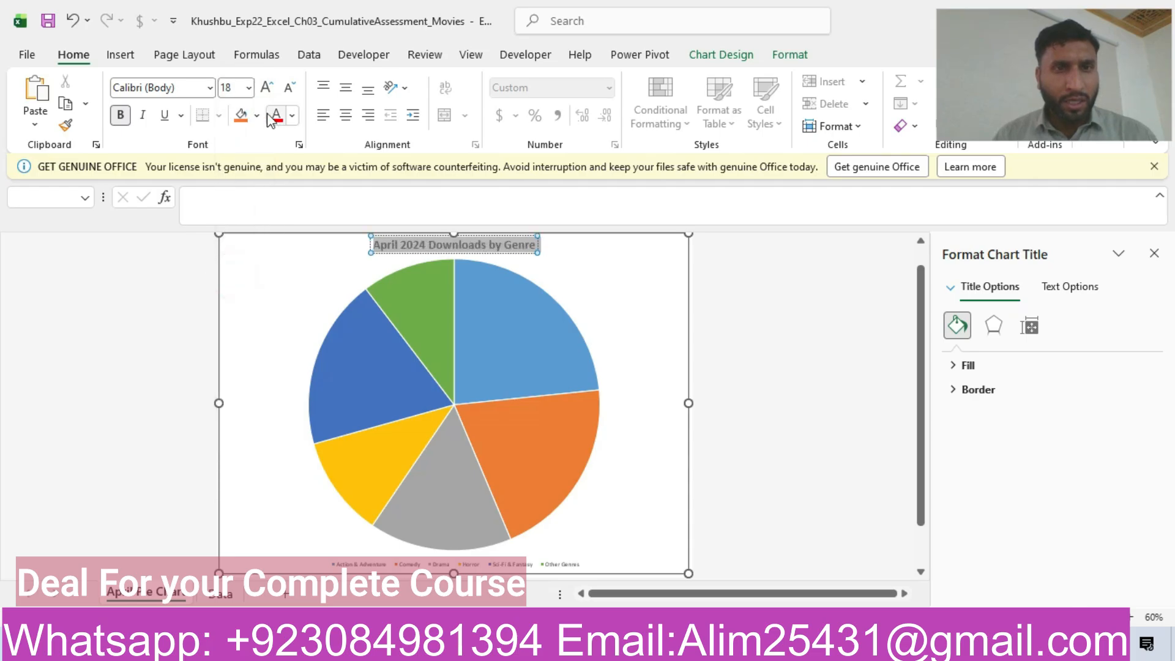
left_click(292, 117)
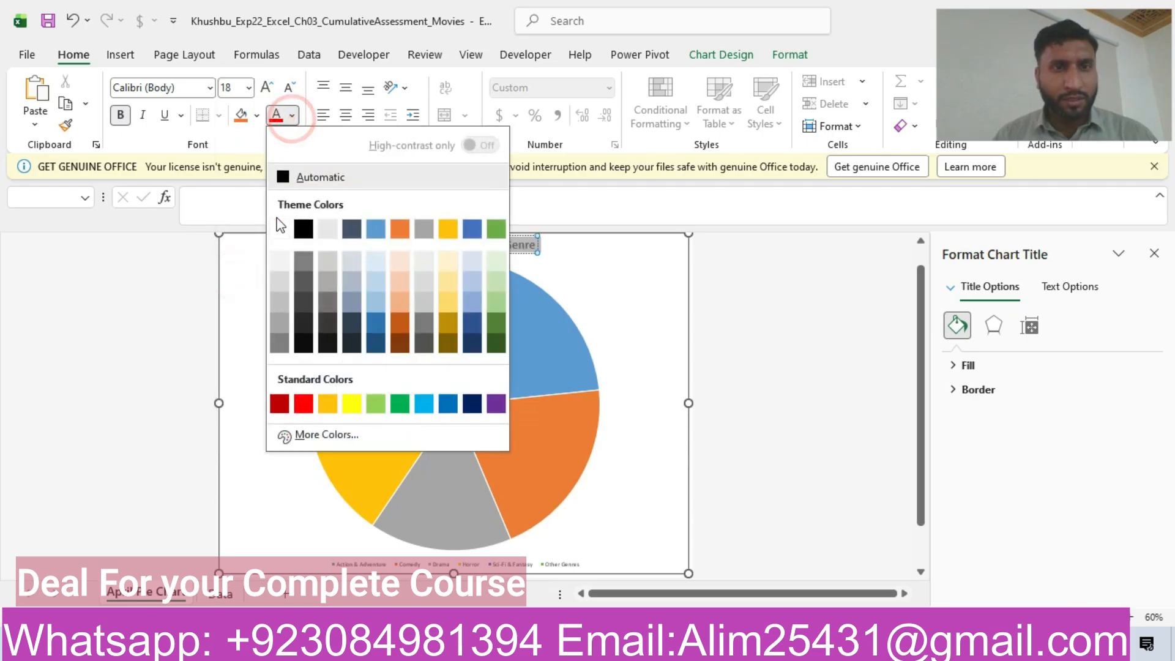
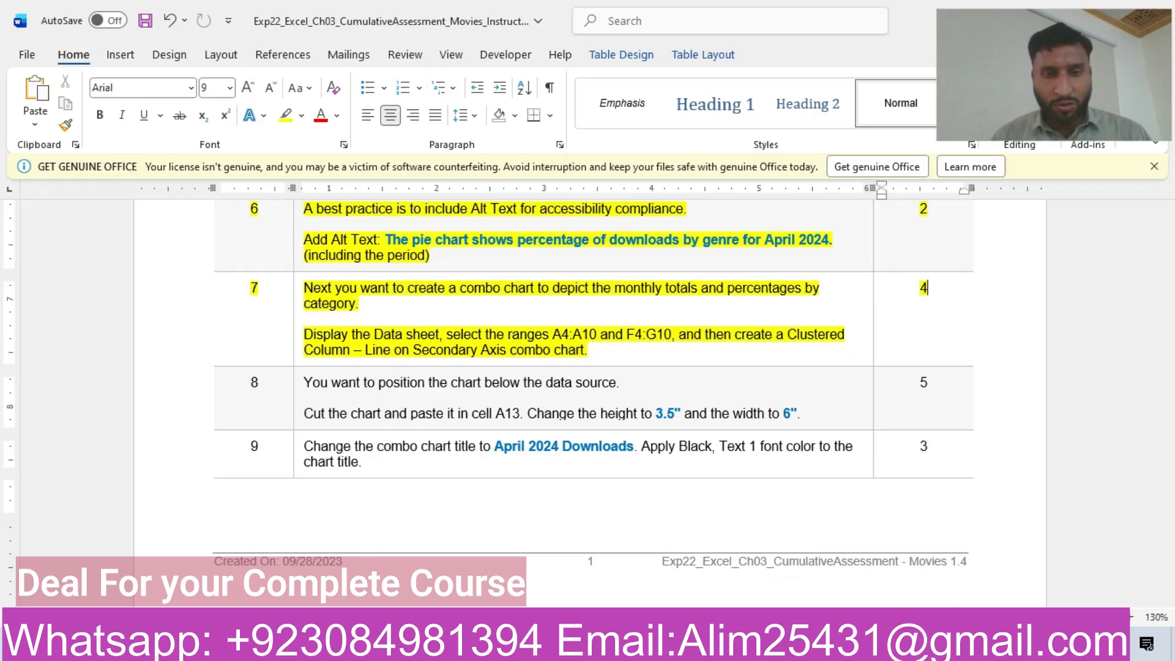
In the Excel workbook, insert a Clustered Column - Line on Secondary Axis combo chart from the selected genre, category totals and percentage ranges
left_click(483, 643)
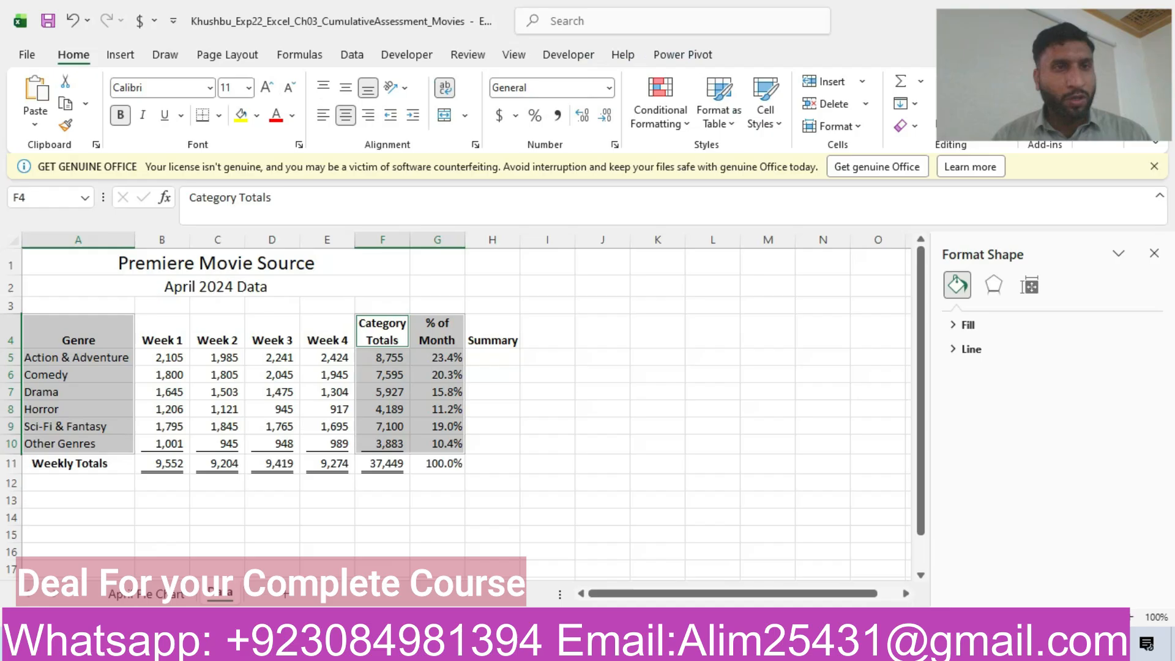
left_click(120, 54)
left_click(472, 101)
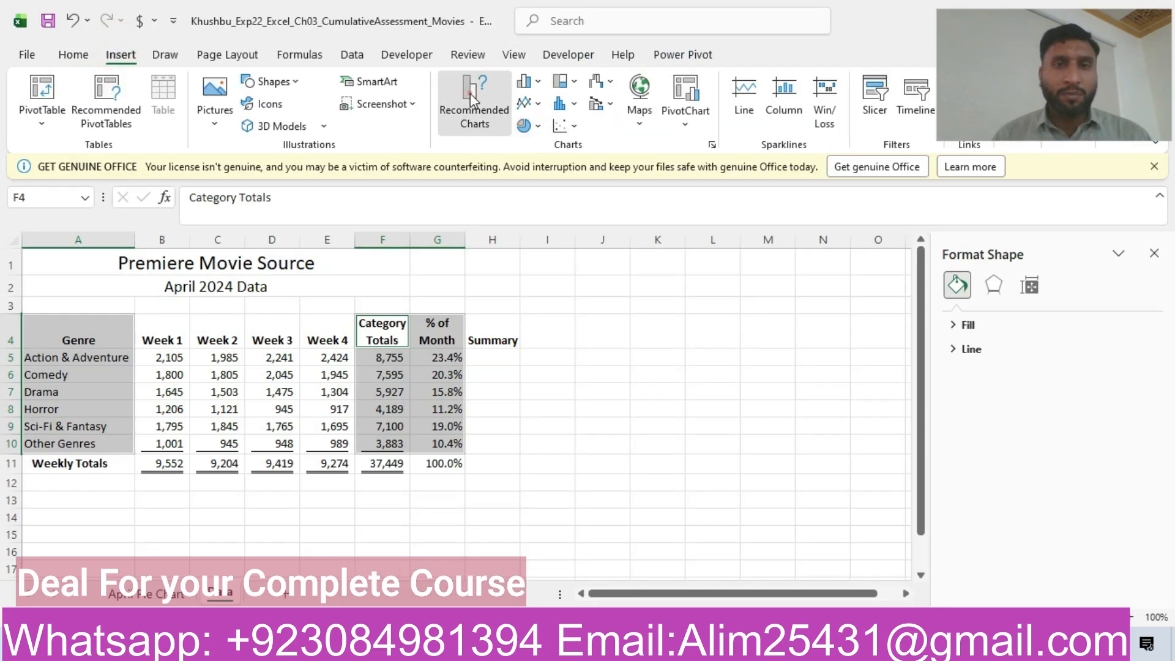
left_click(453, 101)
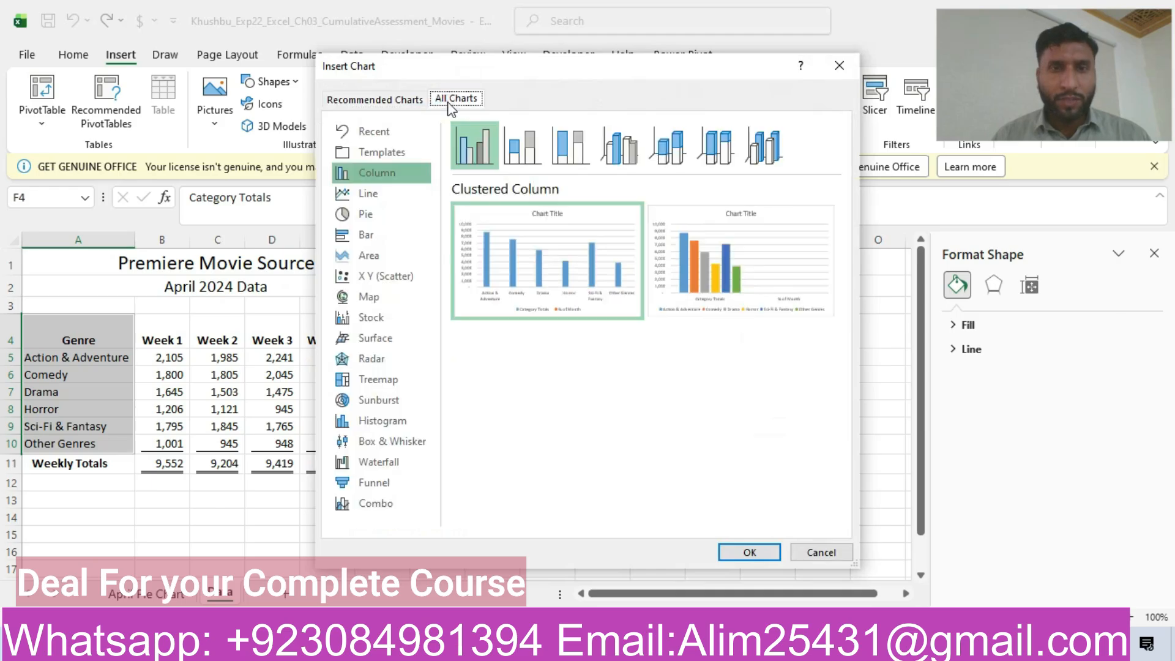
left_click(408, 103)
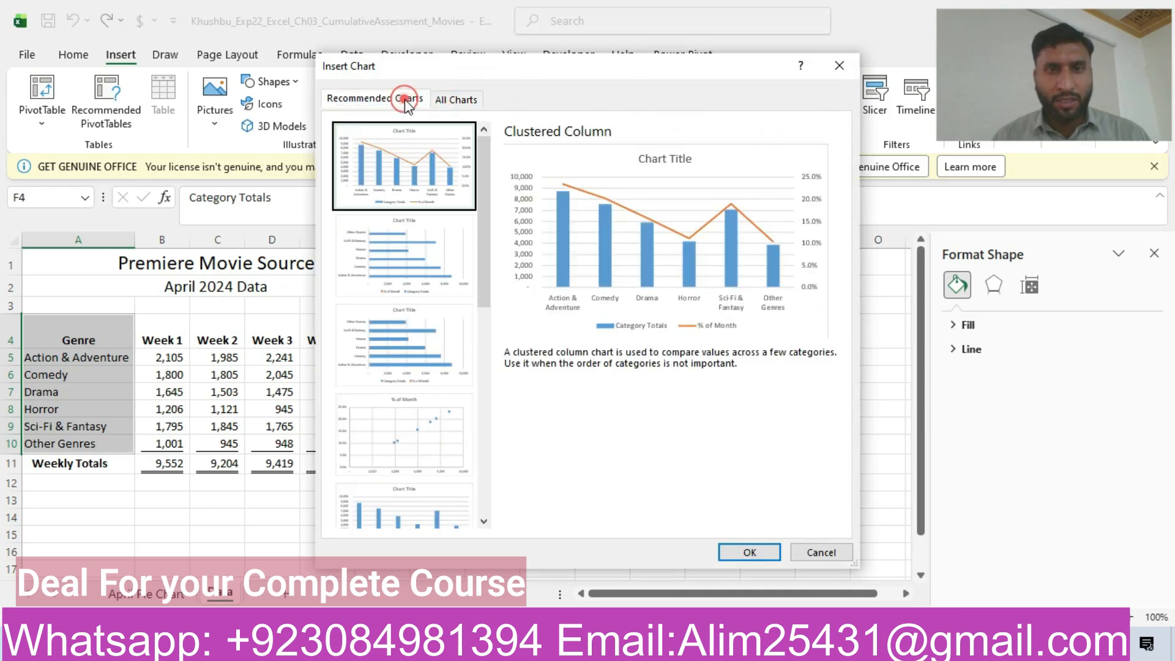
left_click(447, 101)
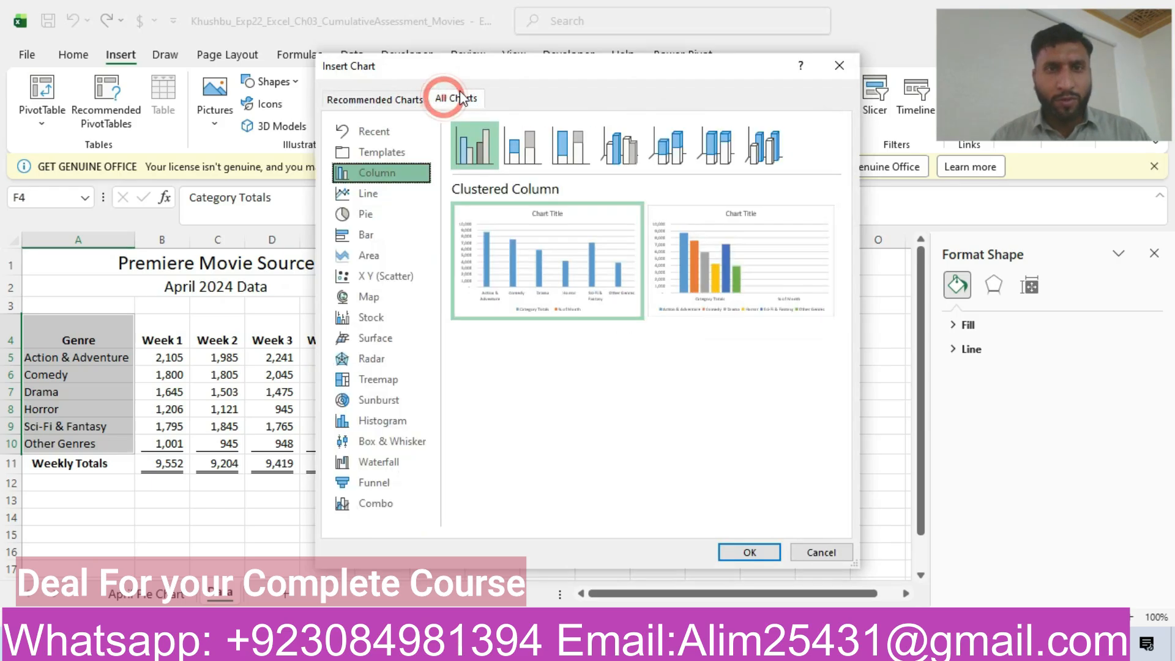
left_click(365, 502)
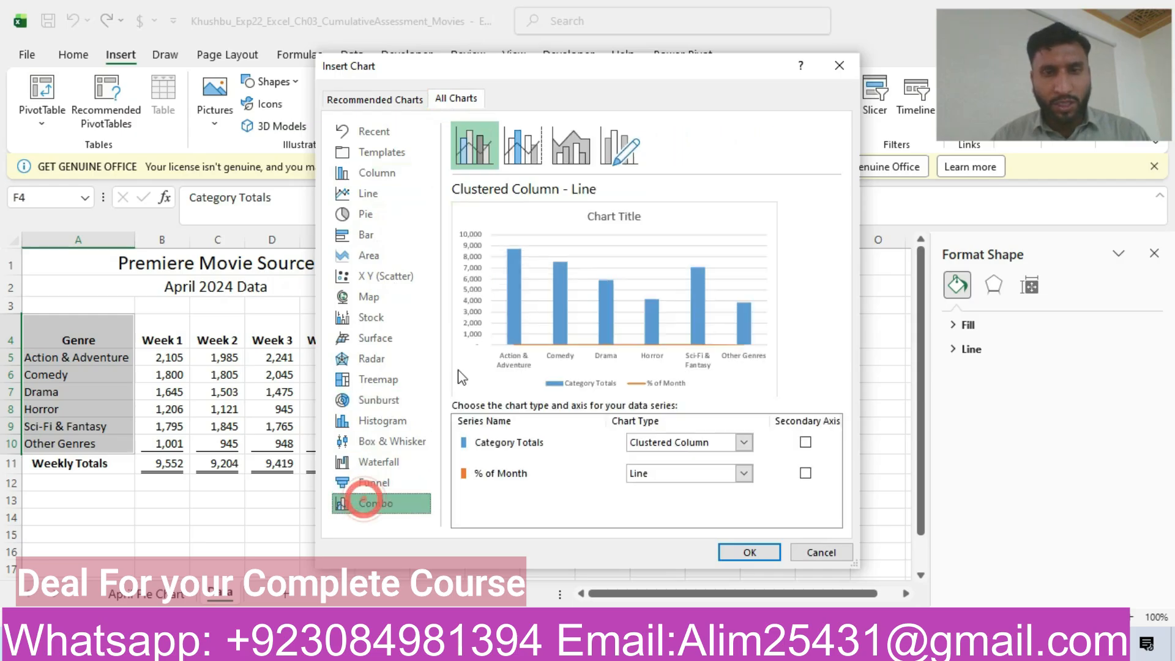
left_click(522, 145)
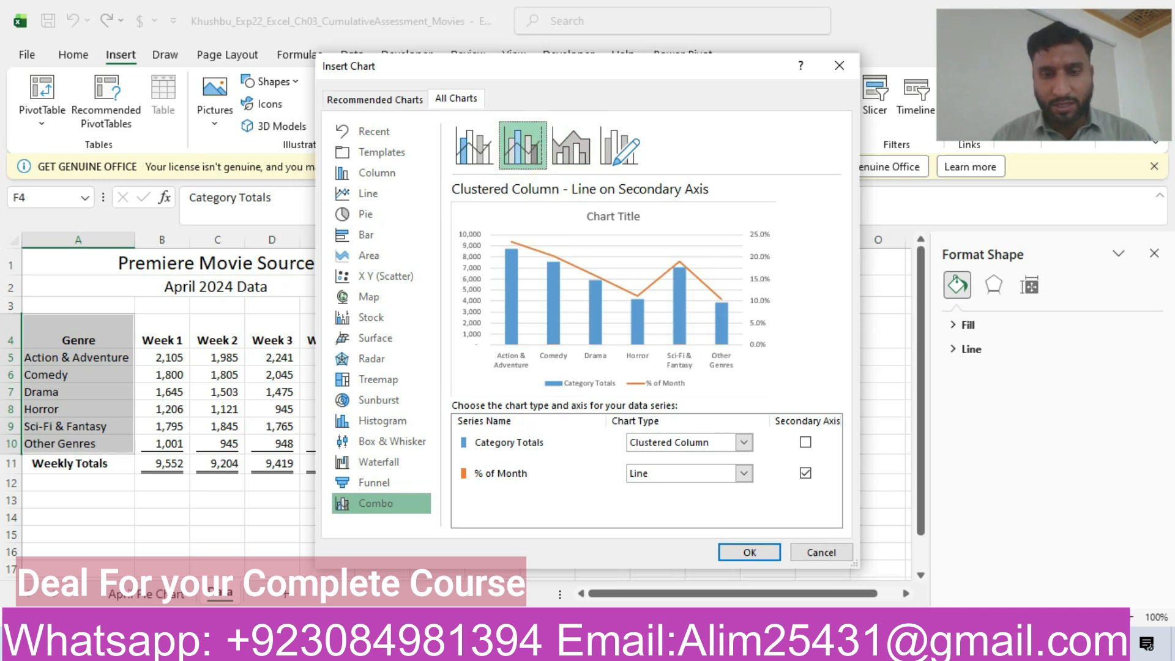
left_click(651, 643)
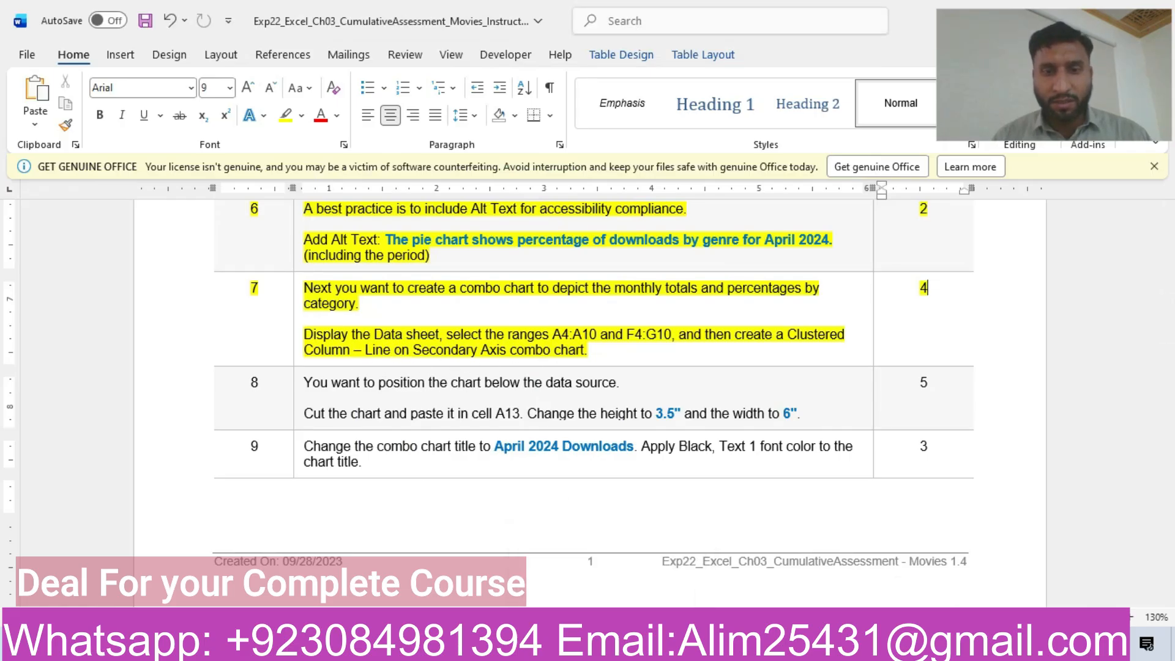
left_click(651, 643)
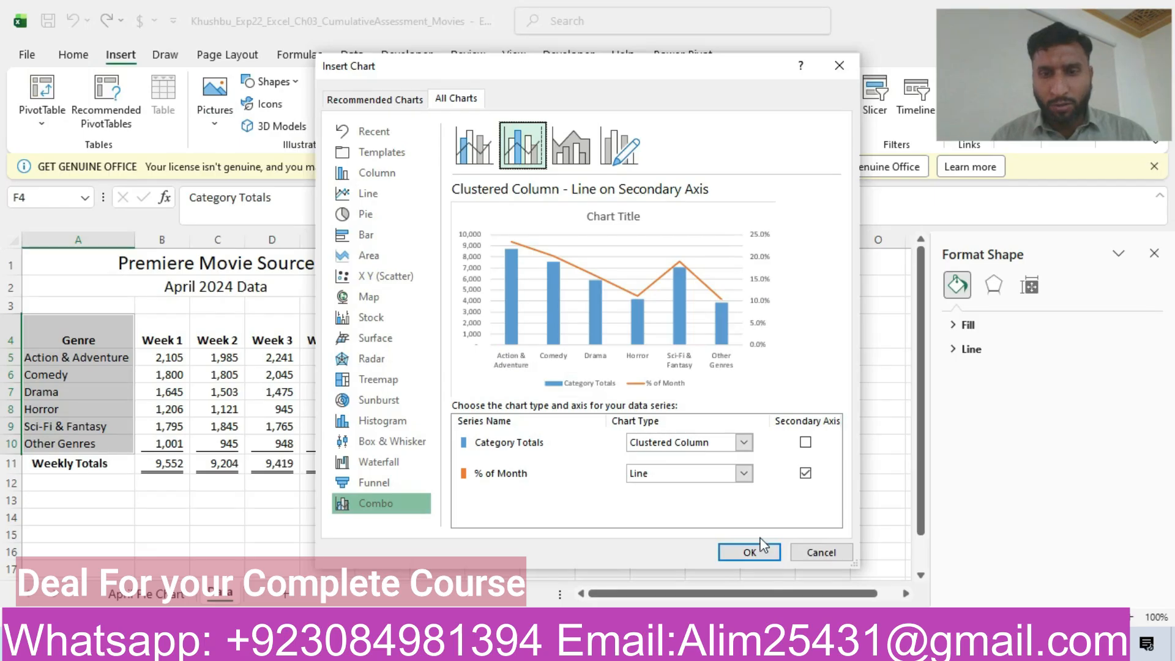
left_click(748, 553)
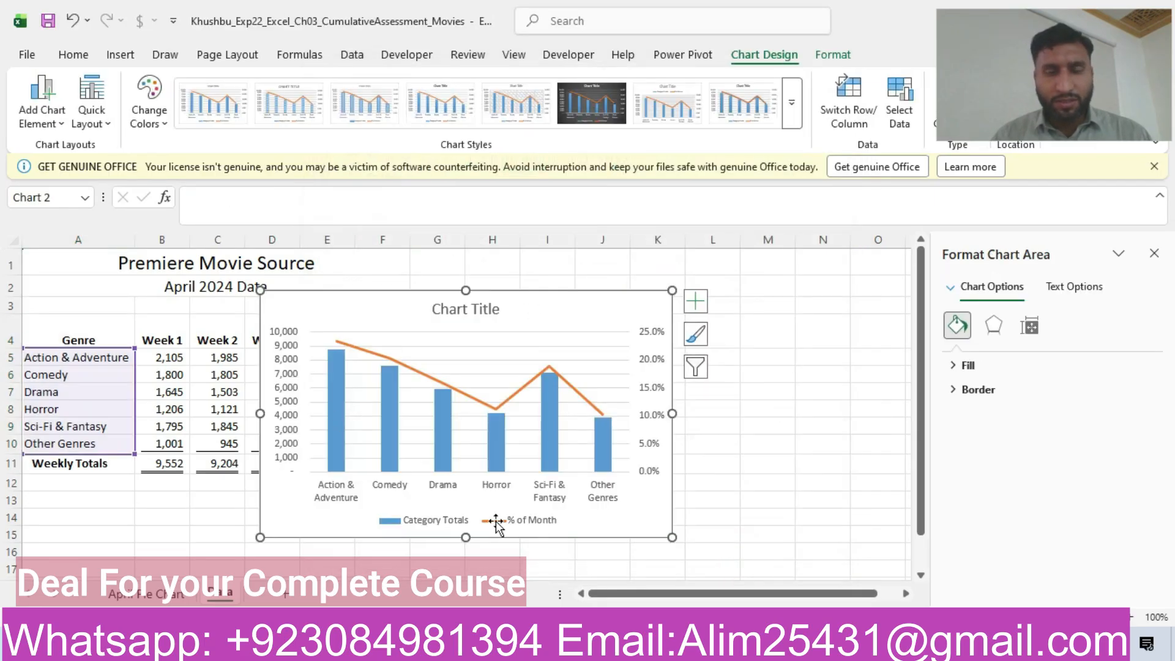
Switch to the Word instructions and highlight the step 8 row in yellow
left_click(651, 643)
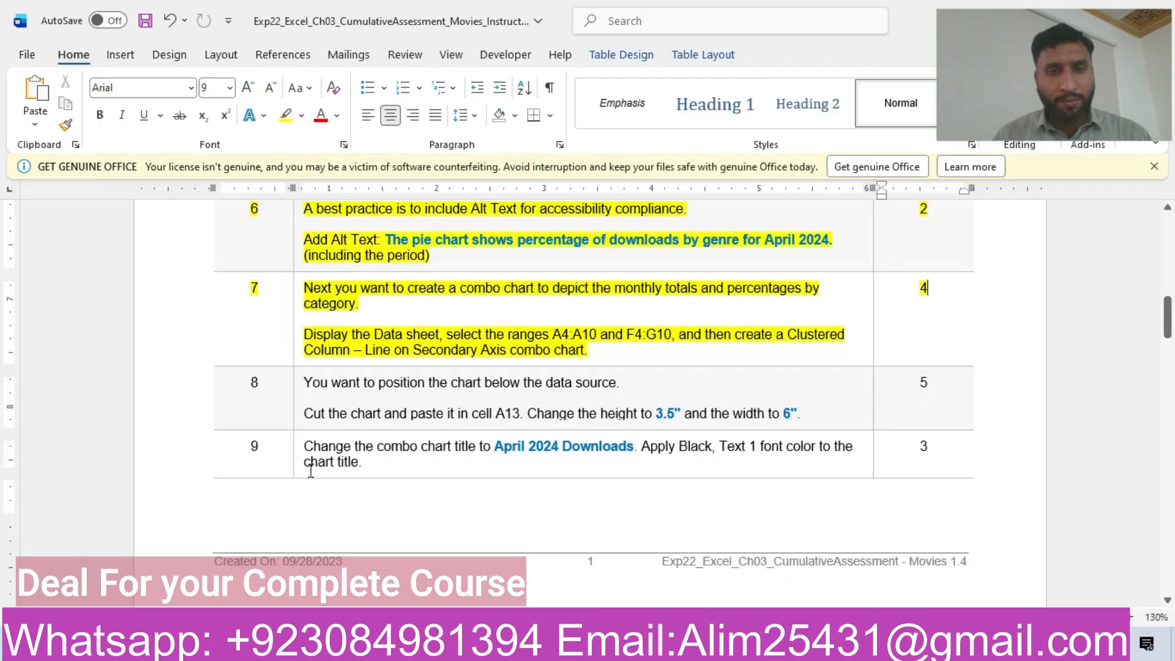
left_click(175, 395)
left_click(290, 358)
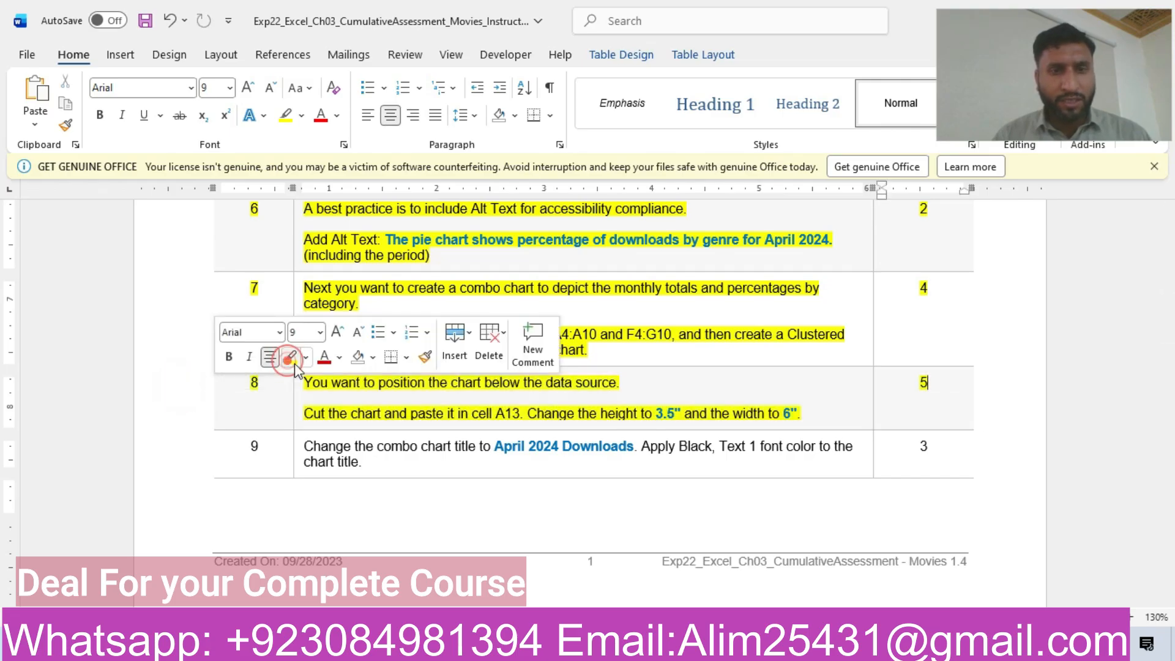
left_click(355, 391)
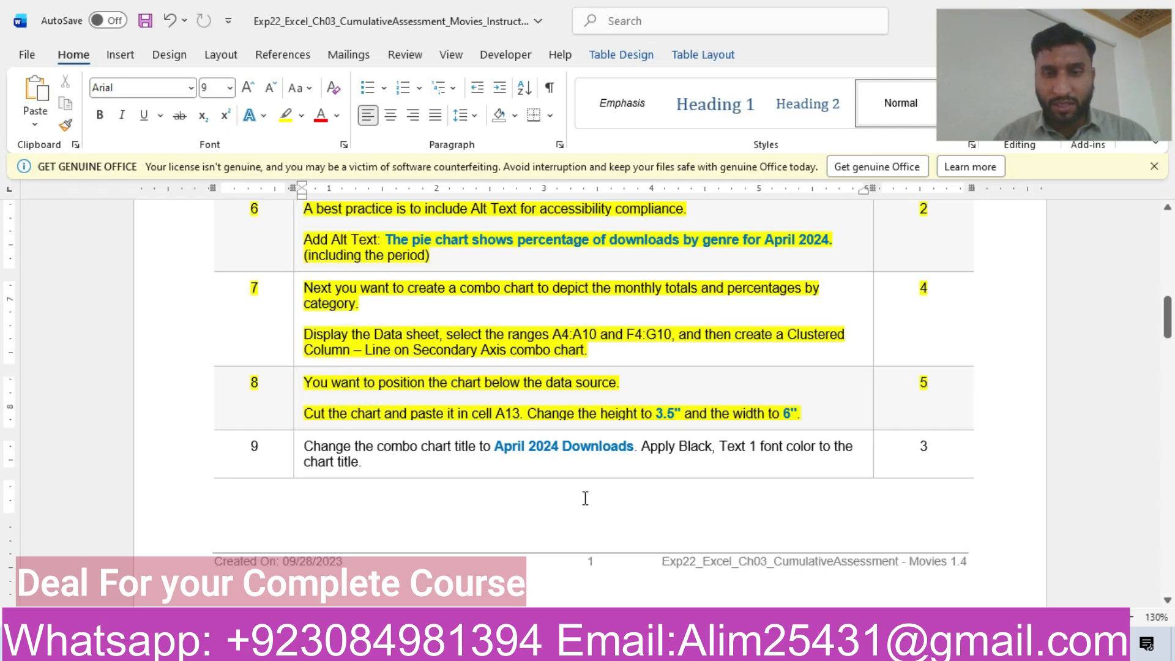
Switch to the Excel workbook, cut the combo chart and paste it at cell A13 of the Data sheet
left_click(409, 644)
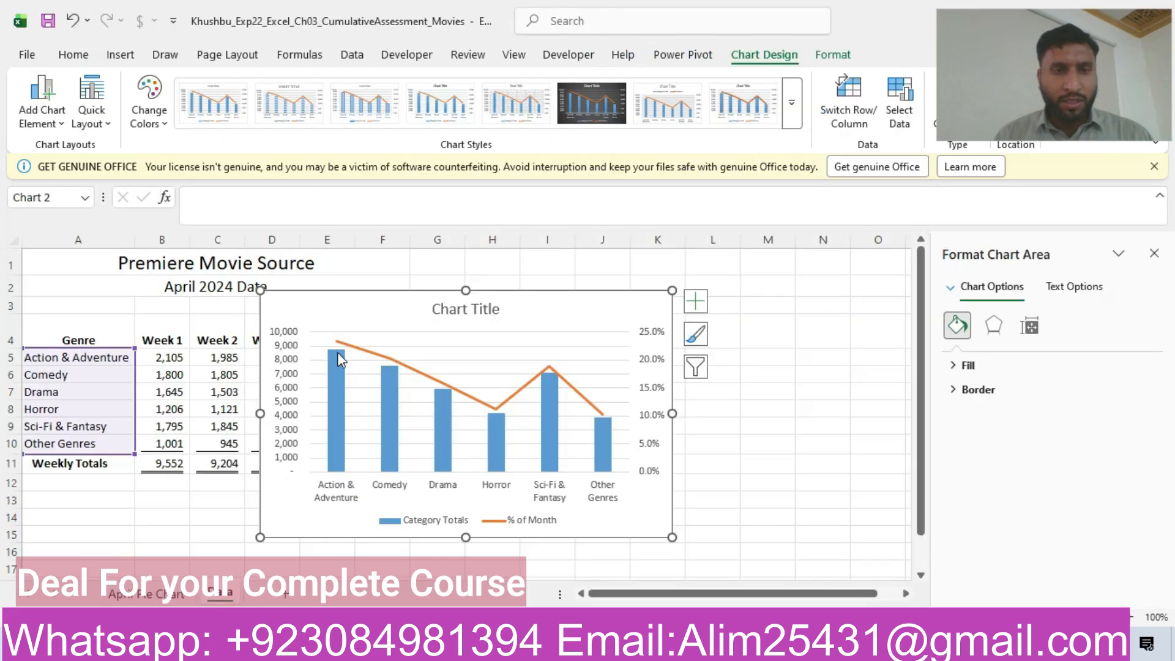
right_click(328, 303)
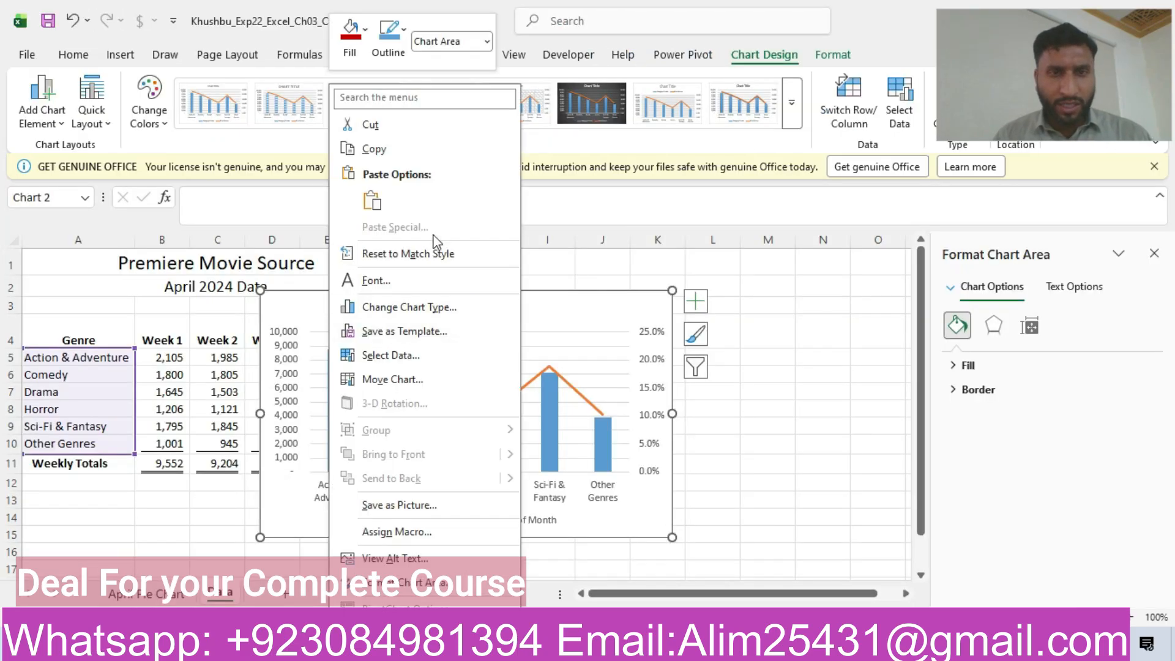
left_click(371, 125)
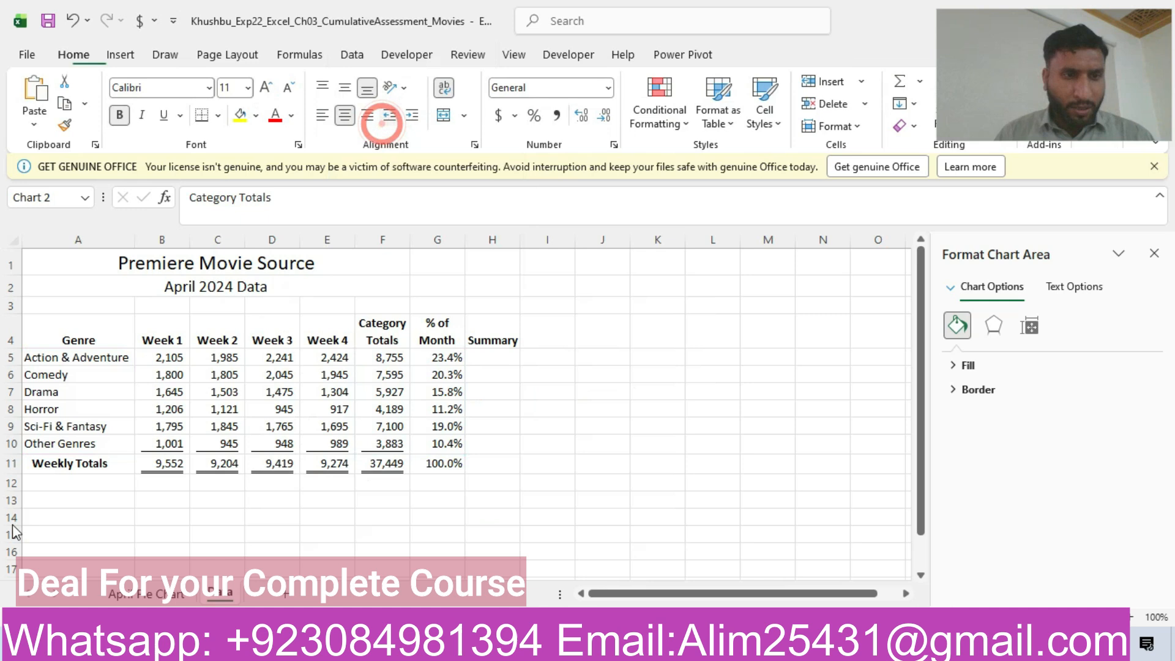
left_click(49, 497)
right_click(48, 496)
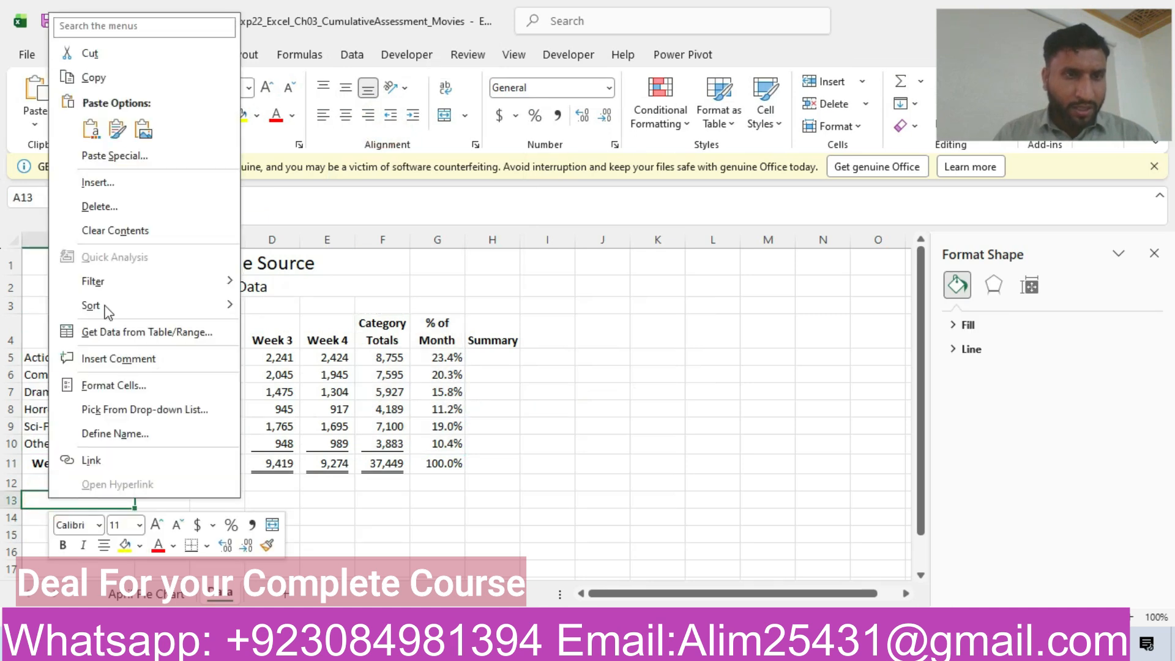
left_click(92, 129)
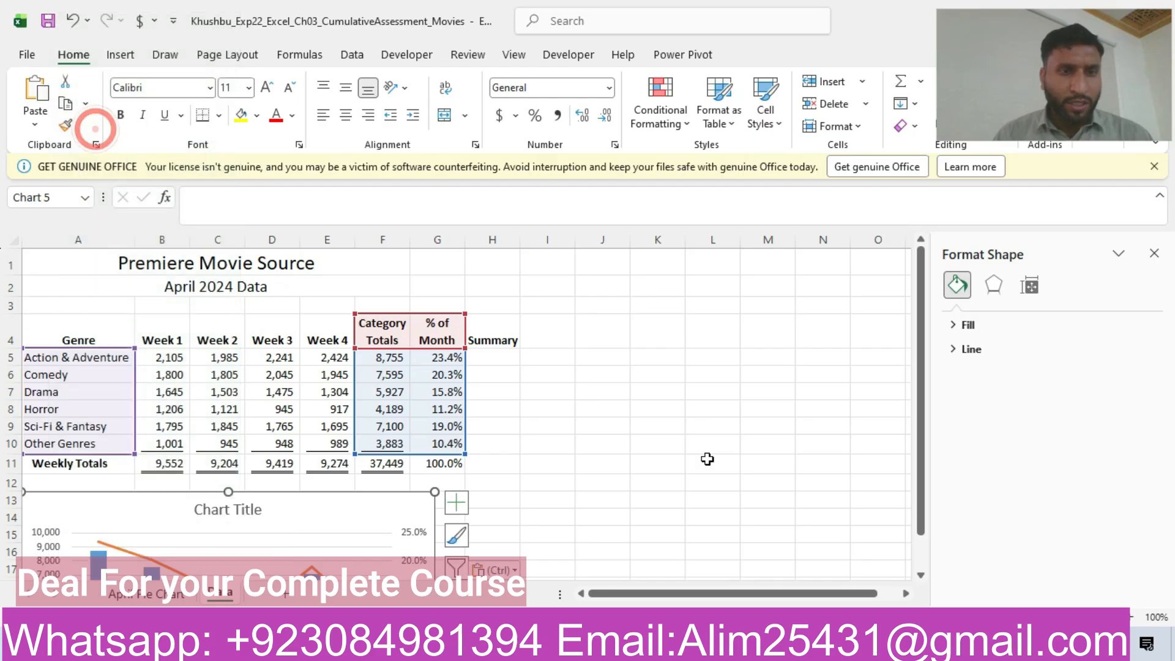
Set the combo chart's height to 3.5", checking the required size in step 8 of the Word instructions
left_click_drag(915, 388, 913, 538)
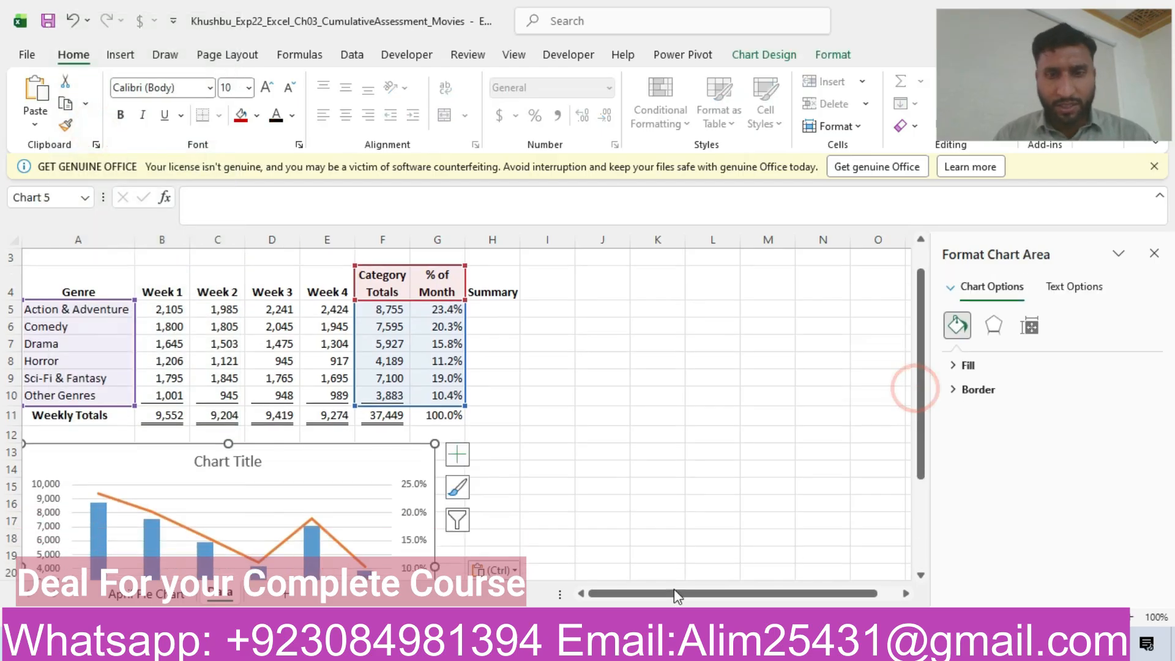
key("alt+Tab")
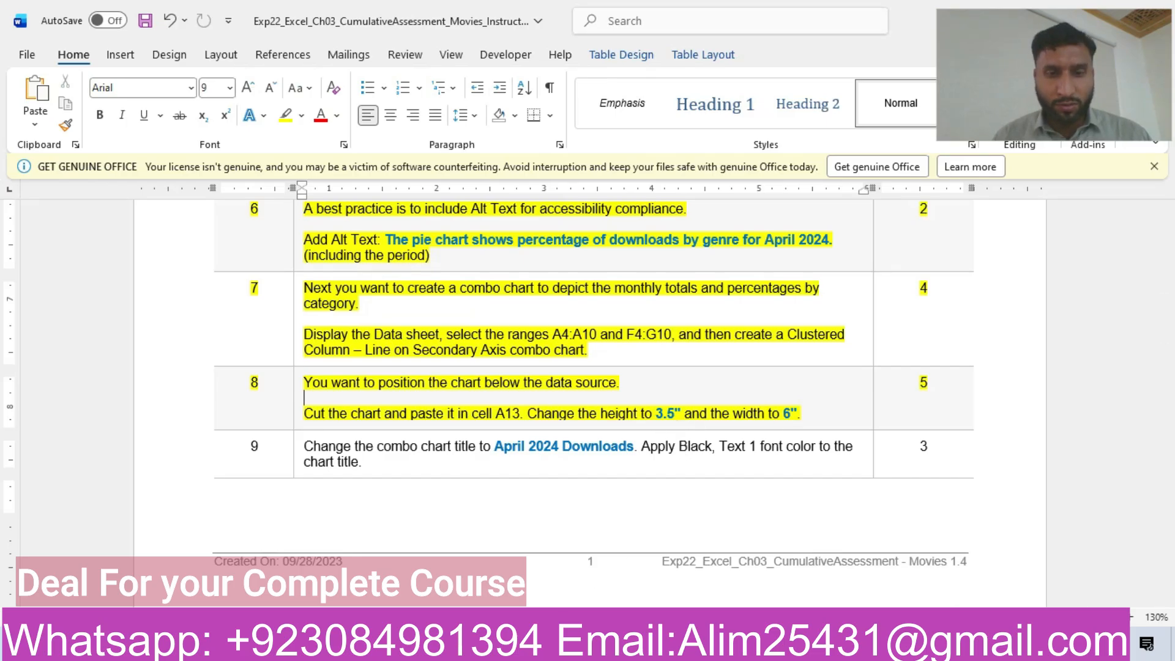
key("alt+Tab")
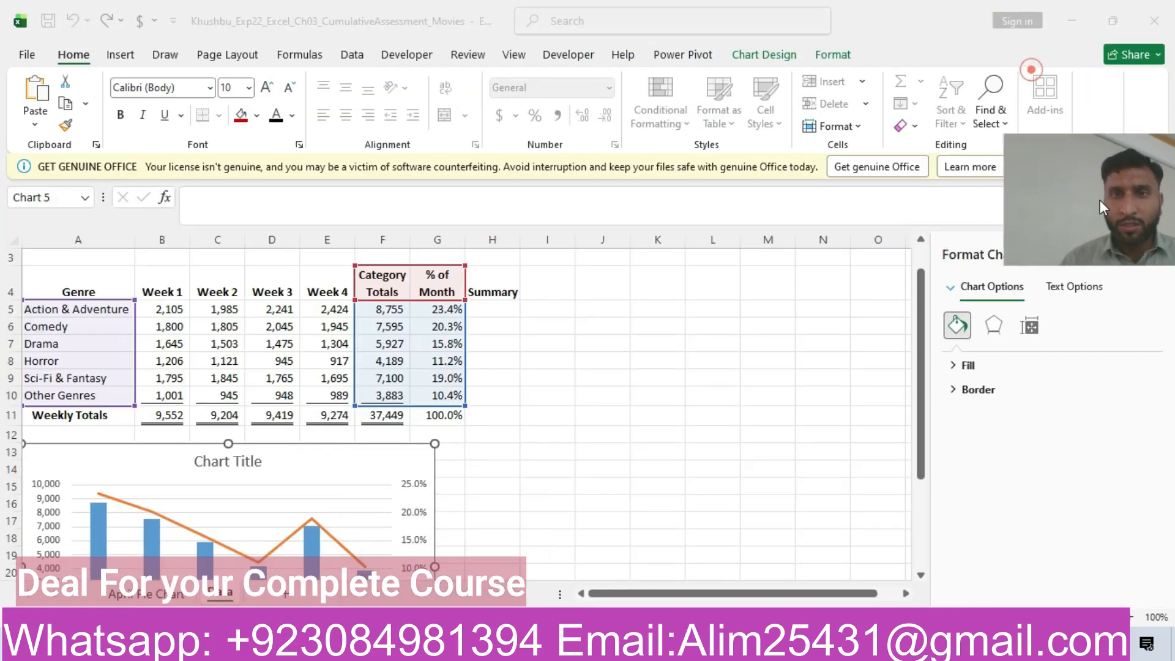
left_click(778, 53)
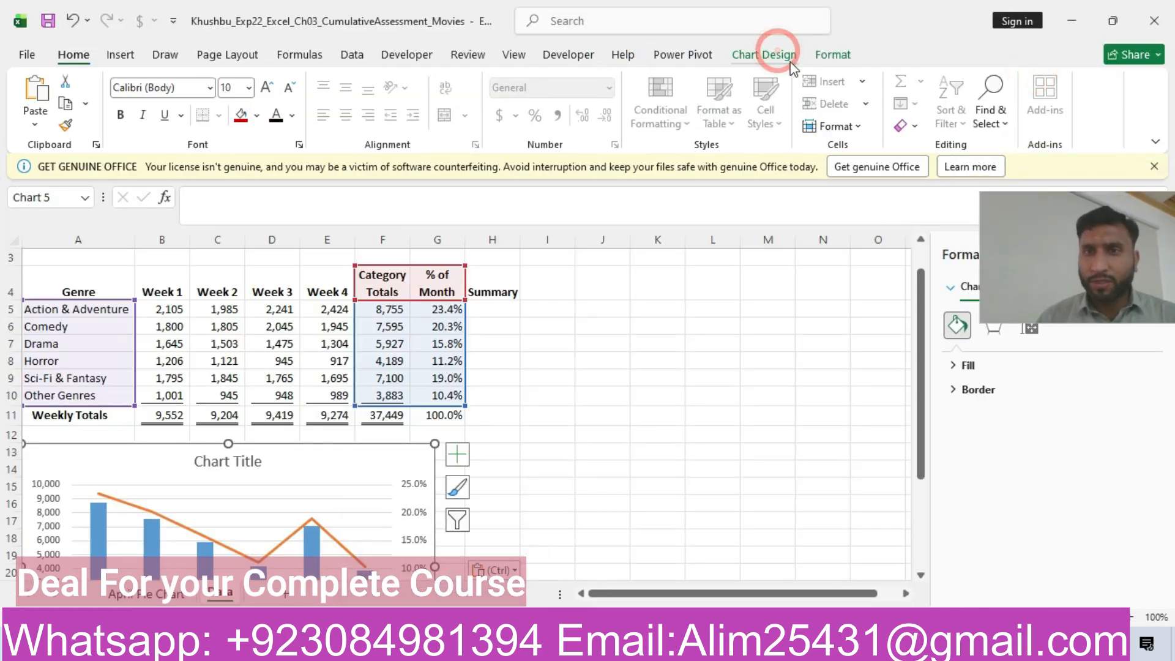
left_click(844, 54)
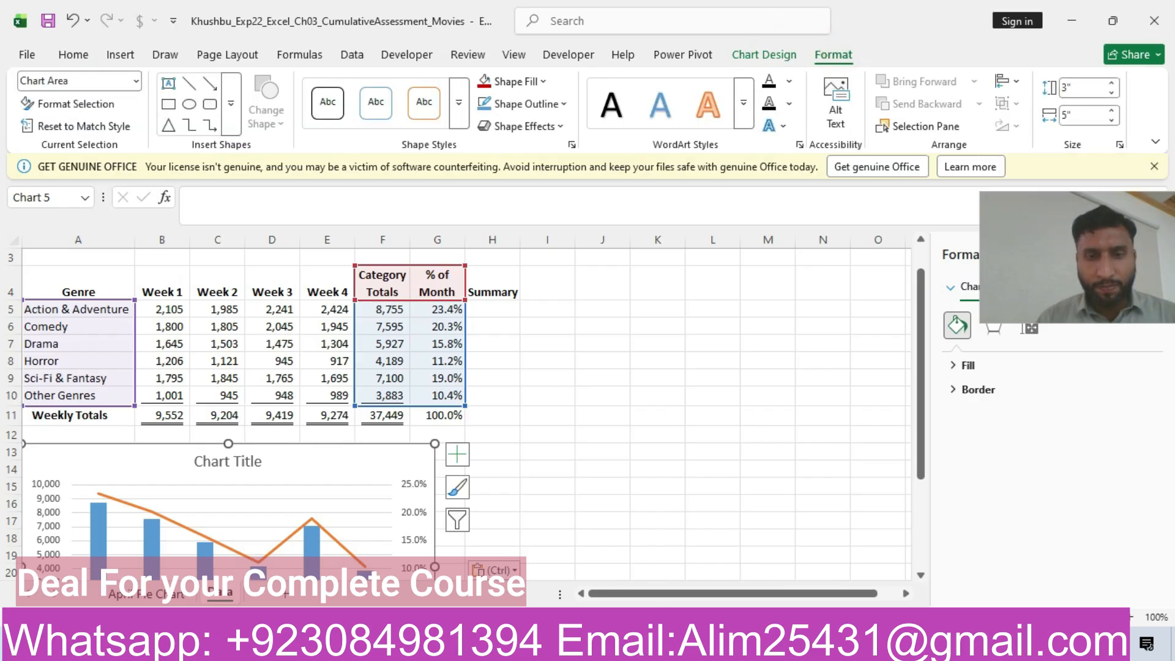
left_click(643, 645)
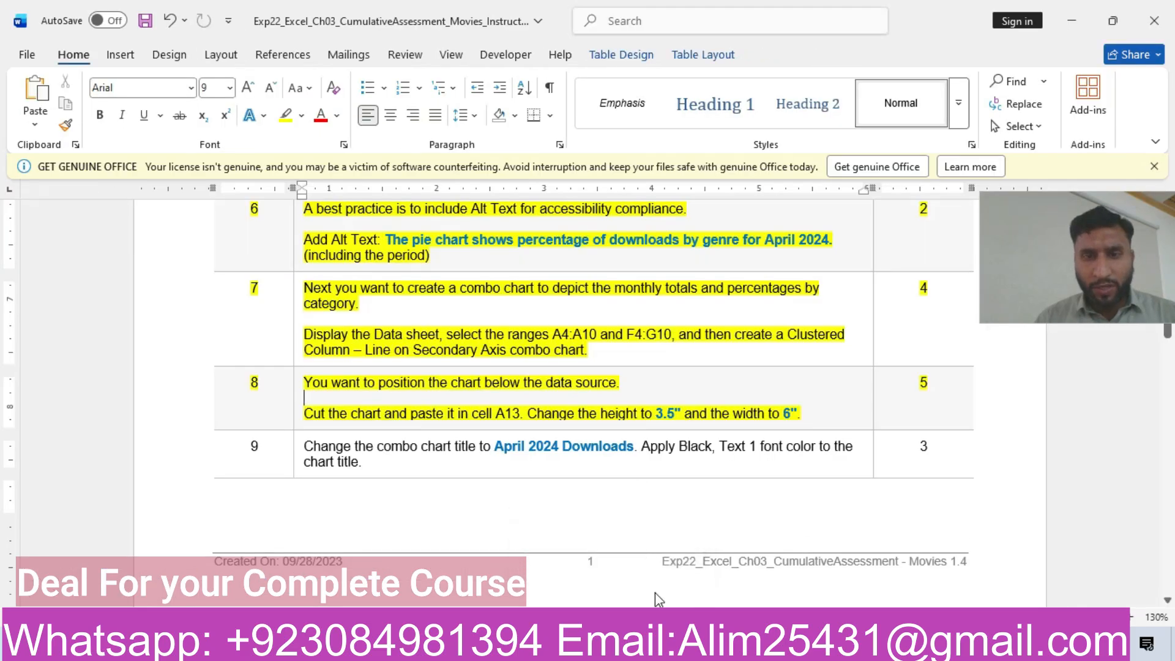
left_click(484, 645)
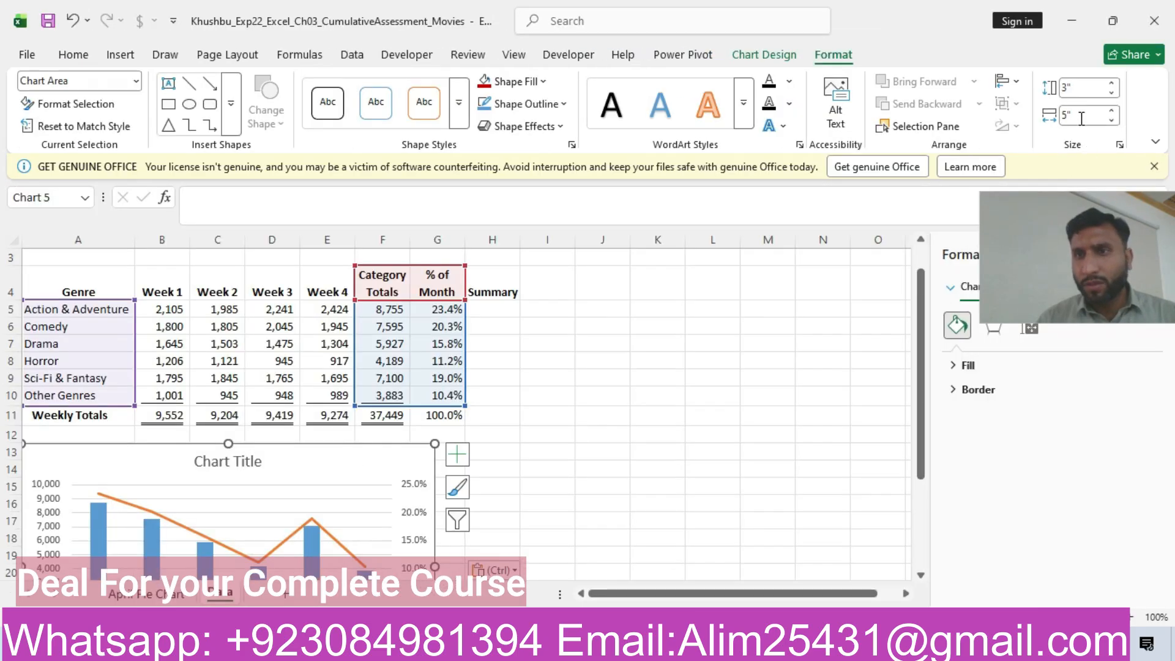
left_click(1112, 82)
left_click(1112, 82)
left_click(1111, 82)
left_click(1112, 82)
left_click(1111, 82)
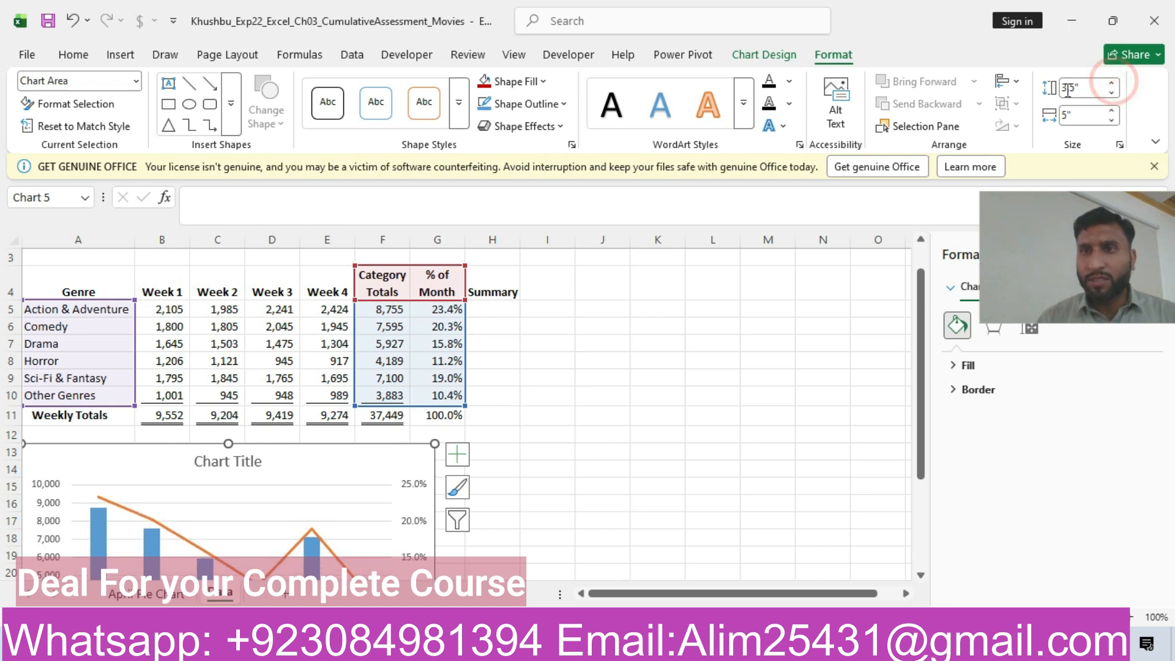
Set the combo chart's width to 6"
left_click(1112, 111)
left_click(1111, 111)
left_click(1112, 111)
left_click(1111, 111)
left_click(1112, 111)
left_click(1112, 111)
left_click(1111, 111)
left_click(1112, 111)
left_click(1112, 111)
left_click(1112, 111)
Switch to the Word instructions and highlight the step 9 row in yellow
key("alt+Tab")
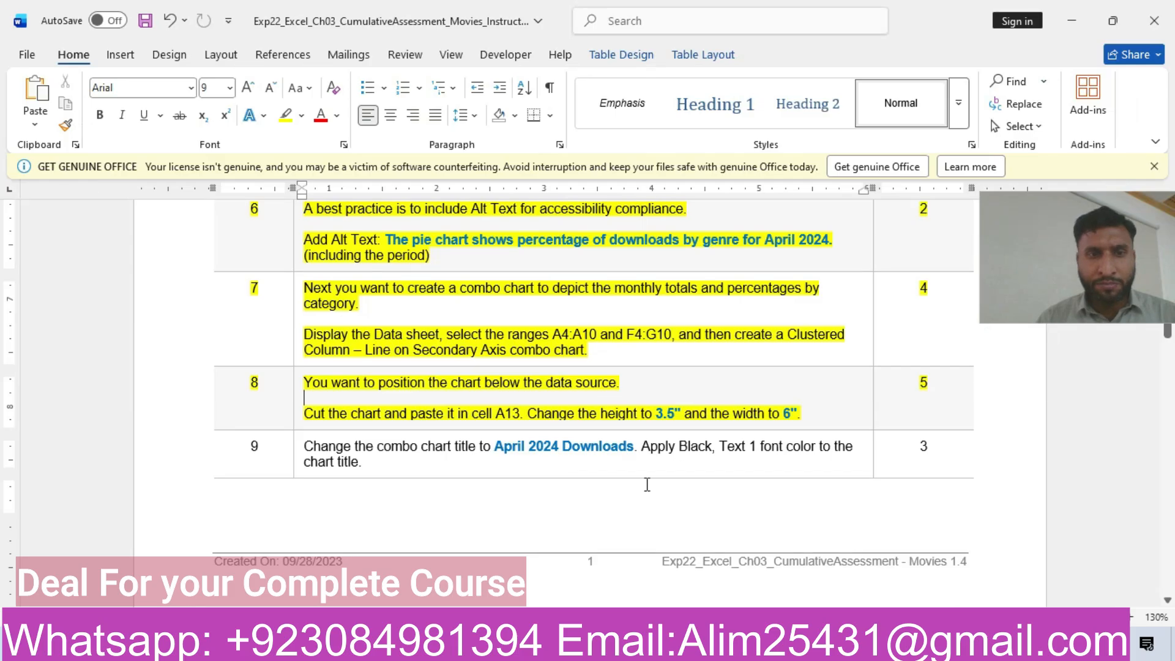
left_click(187, 447)
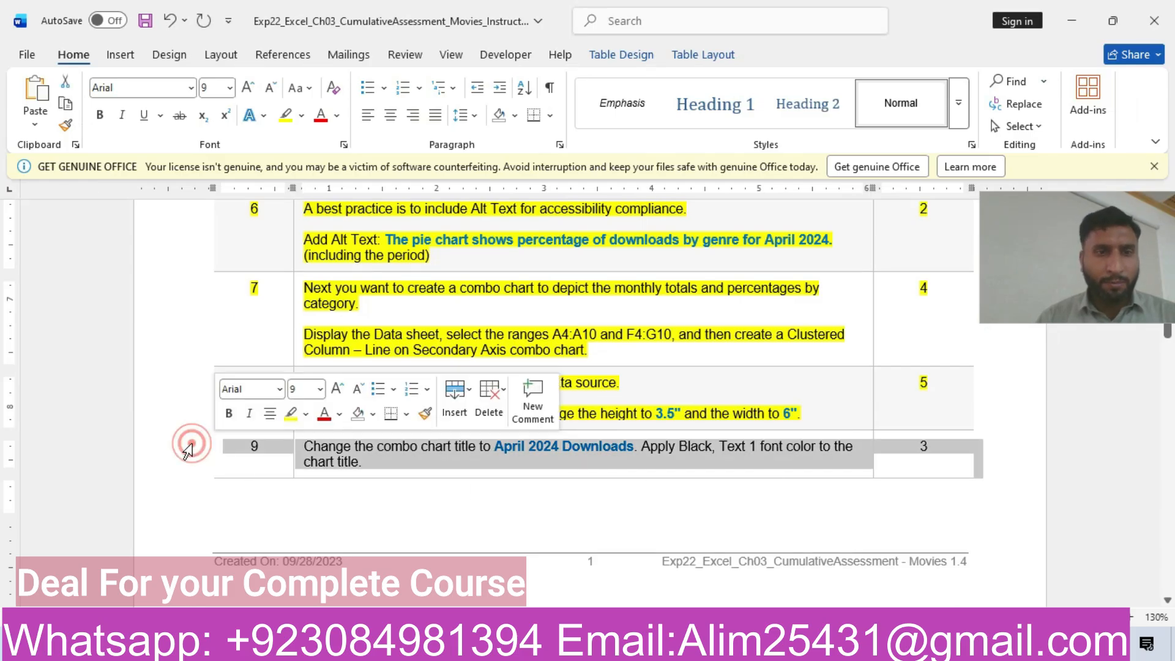
left_click(292, 414)
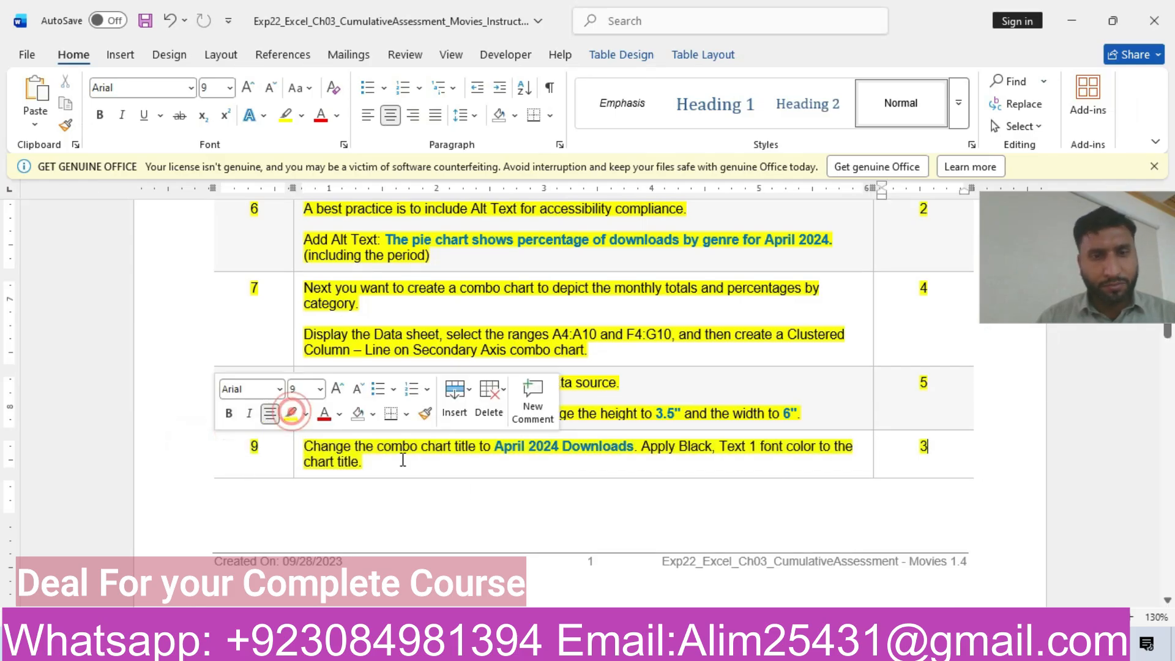
left_click(412, 461)
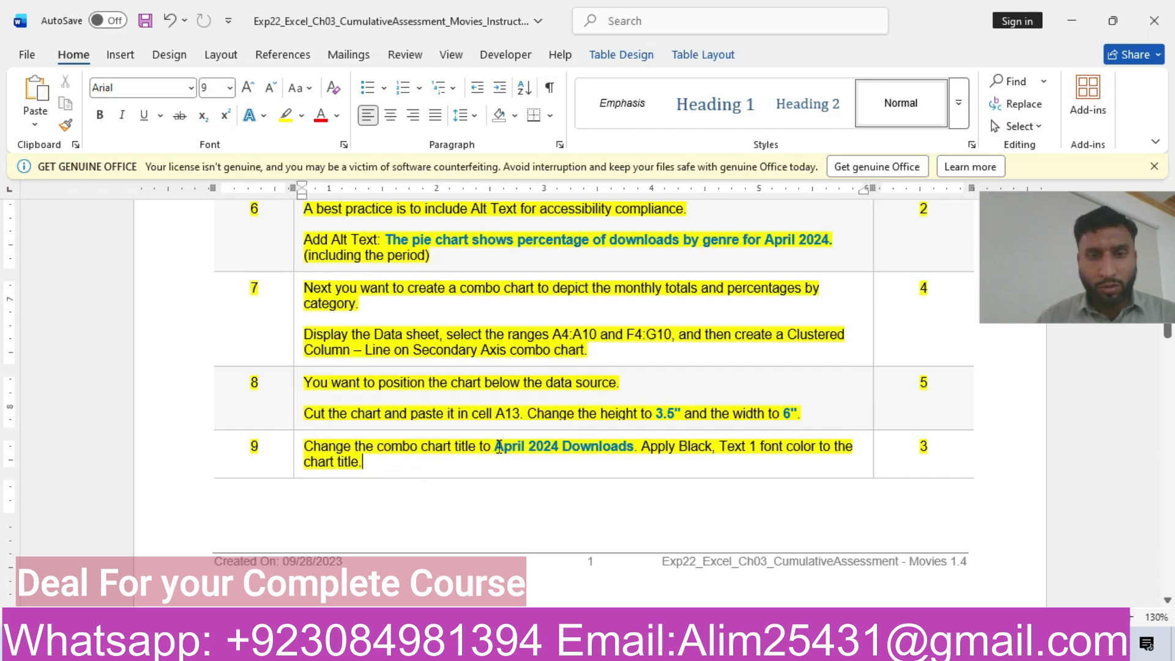
Copy the step 9 title text from the Word instructions and replace the combo chart's title in Excel with April 2024 Downloads
left_click_drag(497, 449, 621, 449)
key("ctrl+c")
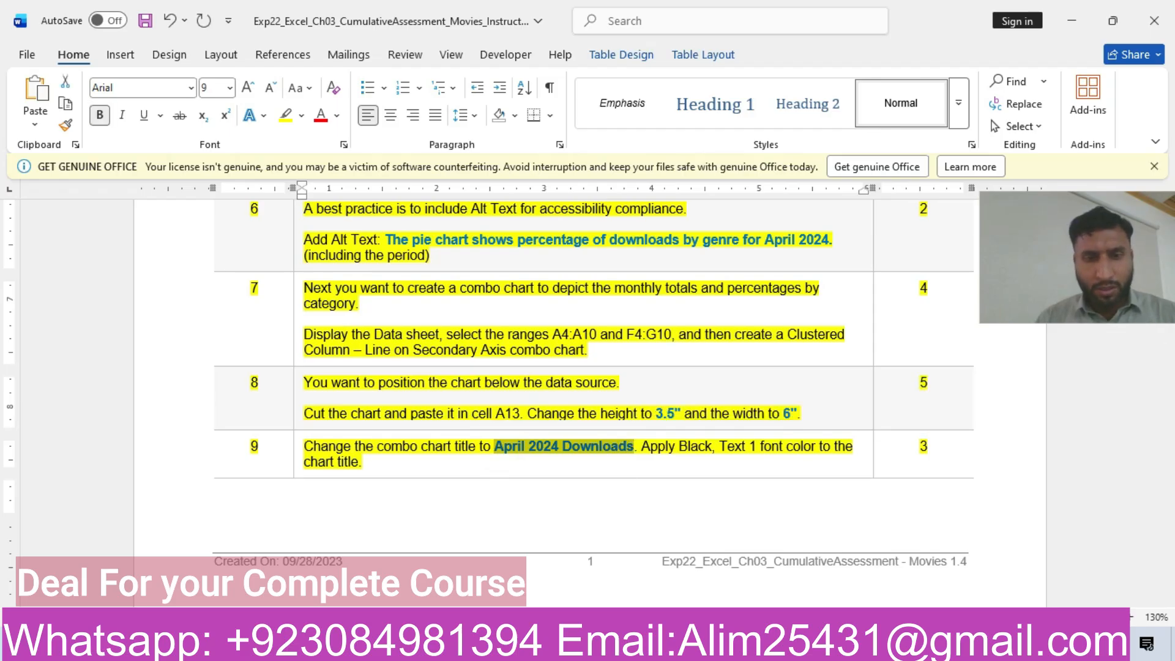
key("alt+Tab")
left_click(269, 463)
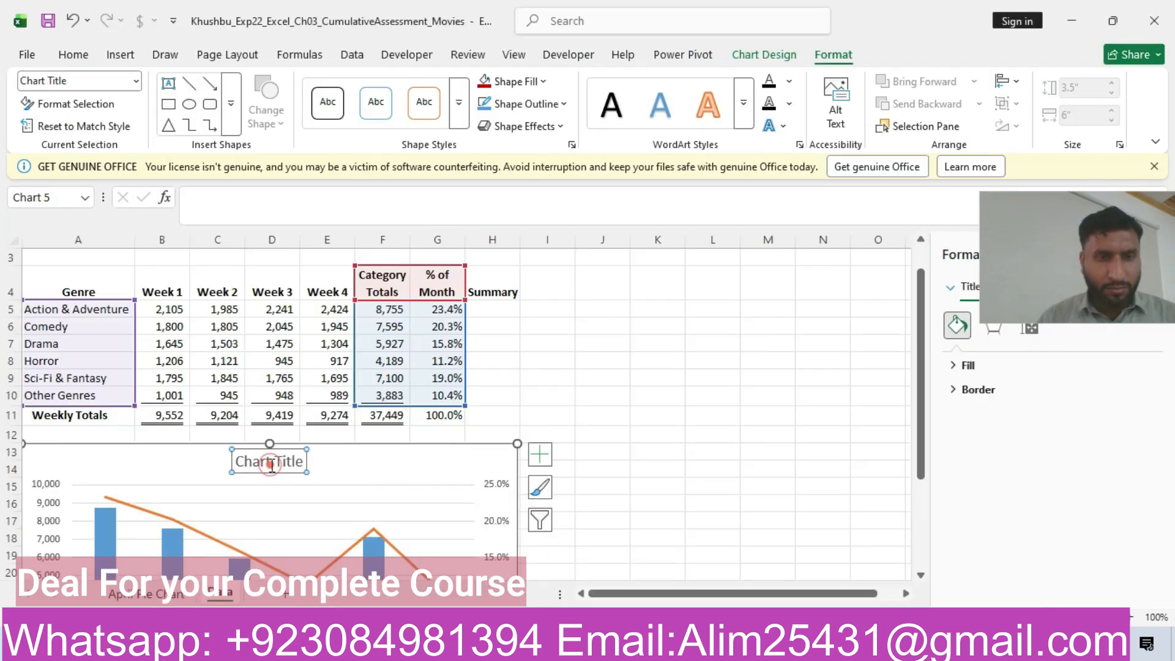
left_click(302, 463)
key("BackSpace")
key("BackSpace")
key("BackSpace")
key("BackSpace")
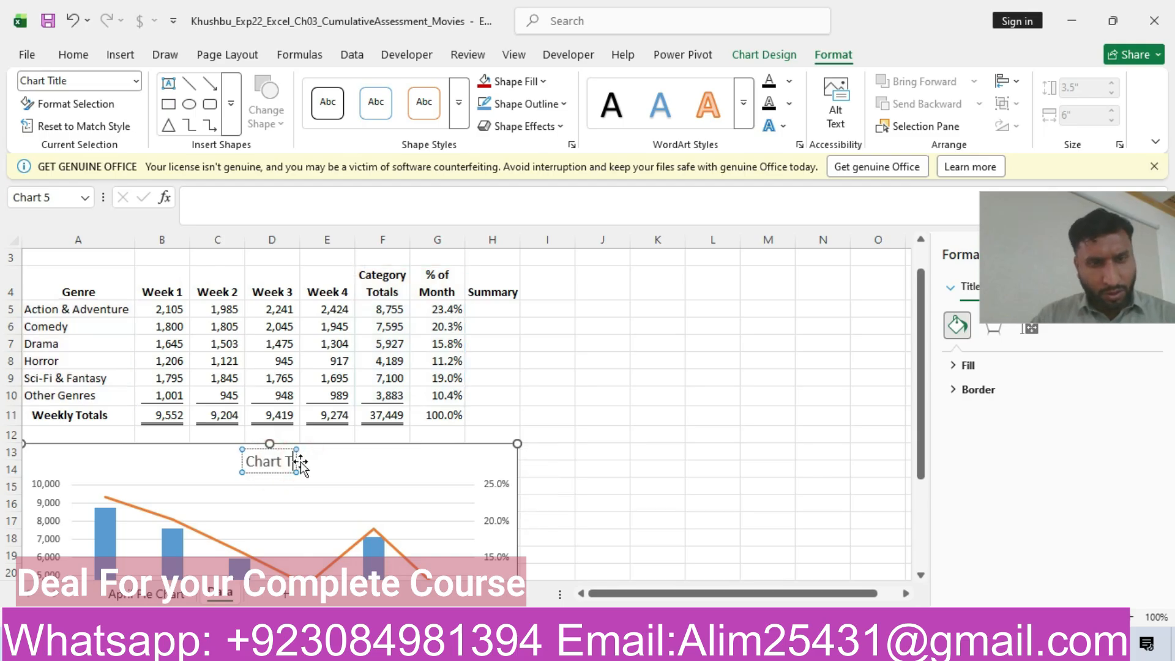
key("BackSpace")
key("BackSpace")
key("BackSpace")
key("BackSpace")
key("BackSpace")
key("BackSpace")
key("BackSpace")
key("ctrl+v")
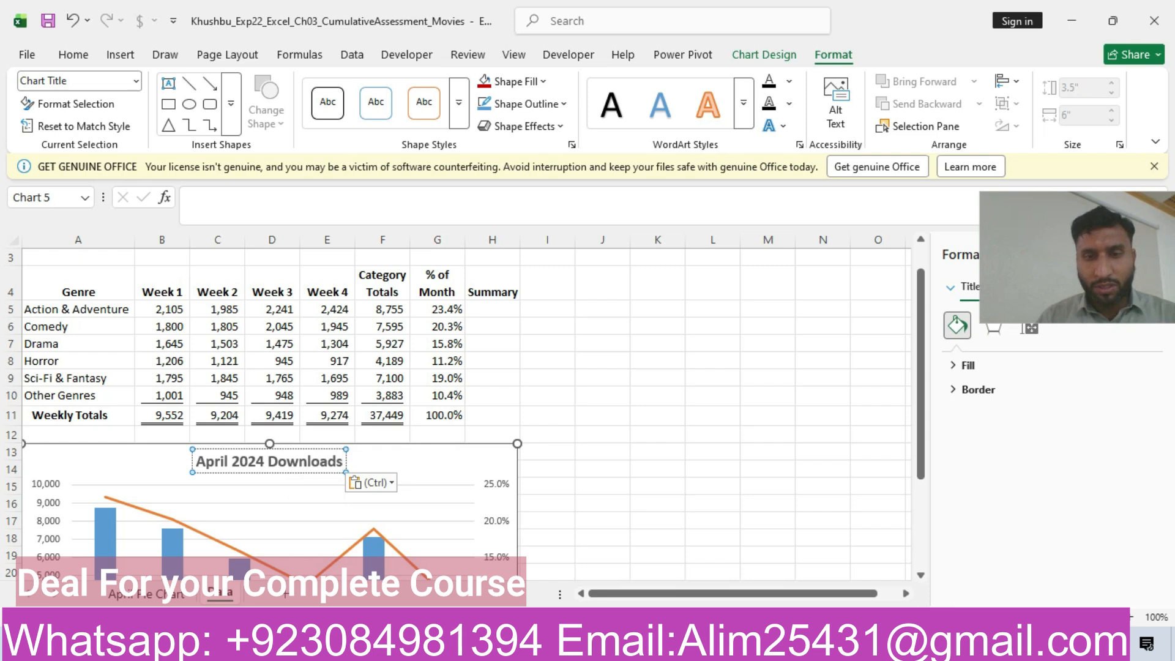
Apply the Black, Text 1 font color to the combo chart title, checking the required color in step 9 of the Word instructions
key("alt+Tab")
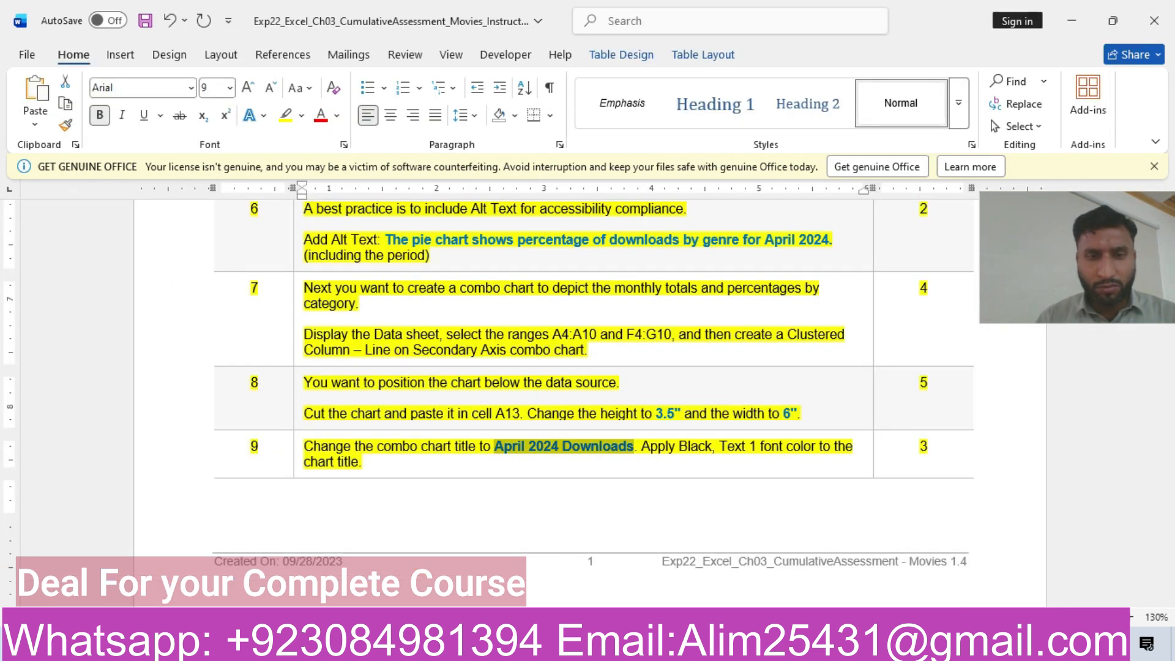
key("alt+Tab")
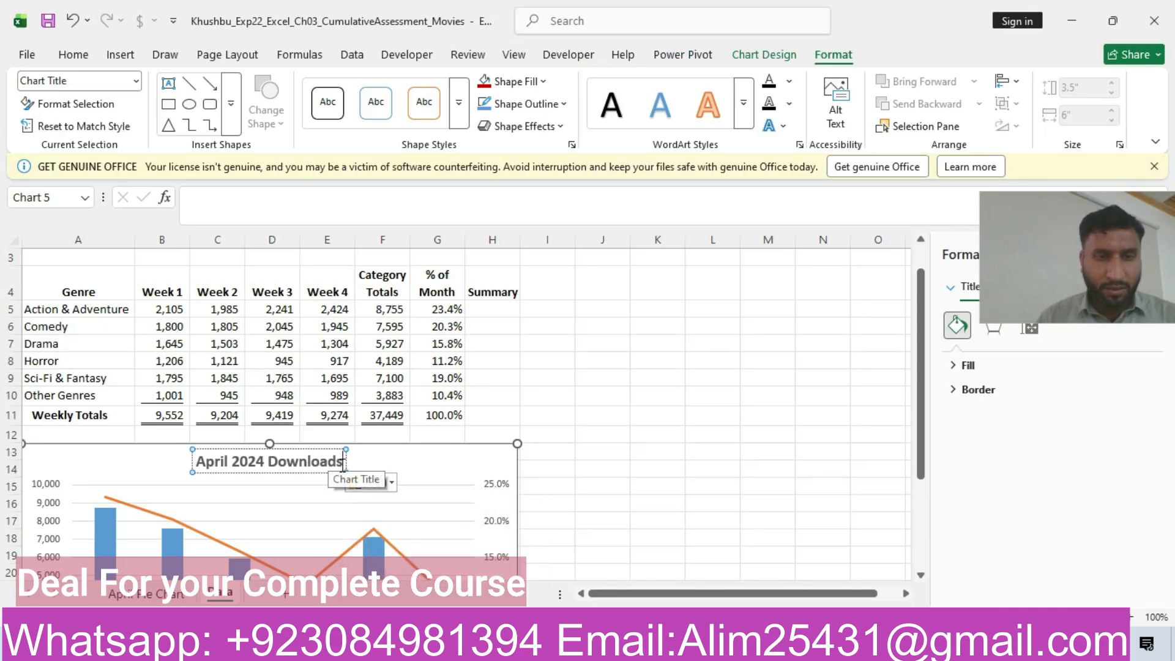
left_click_drag(343, 460, 212, 469)
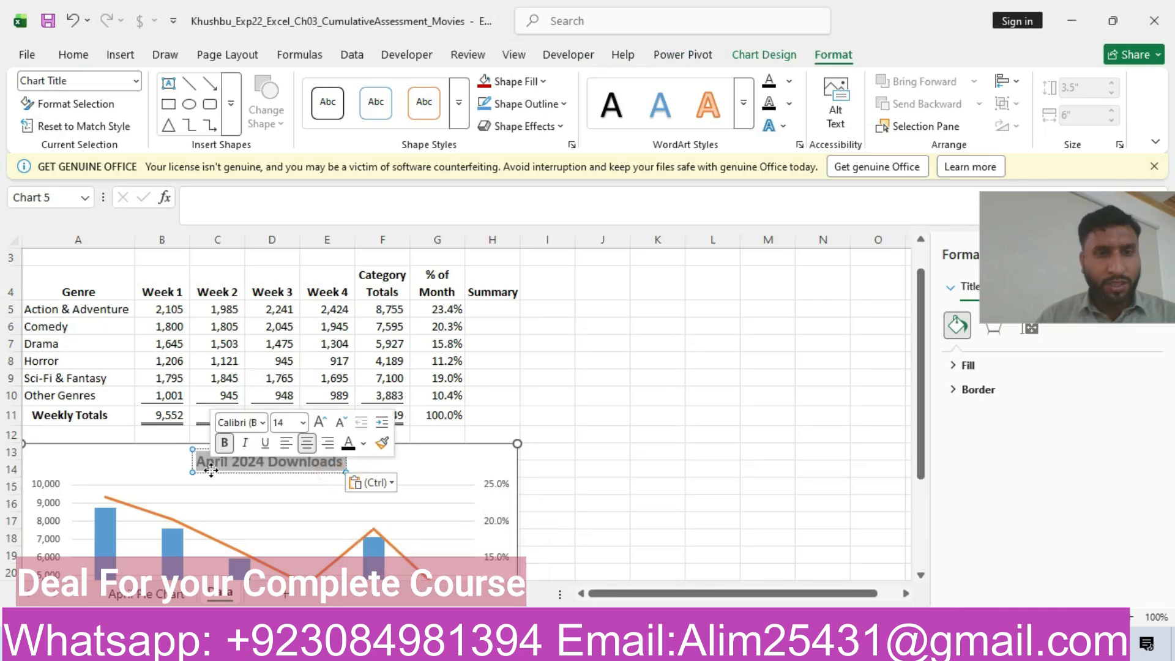
left_click(363, 443)
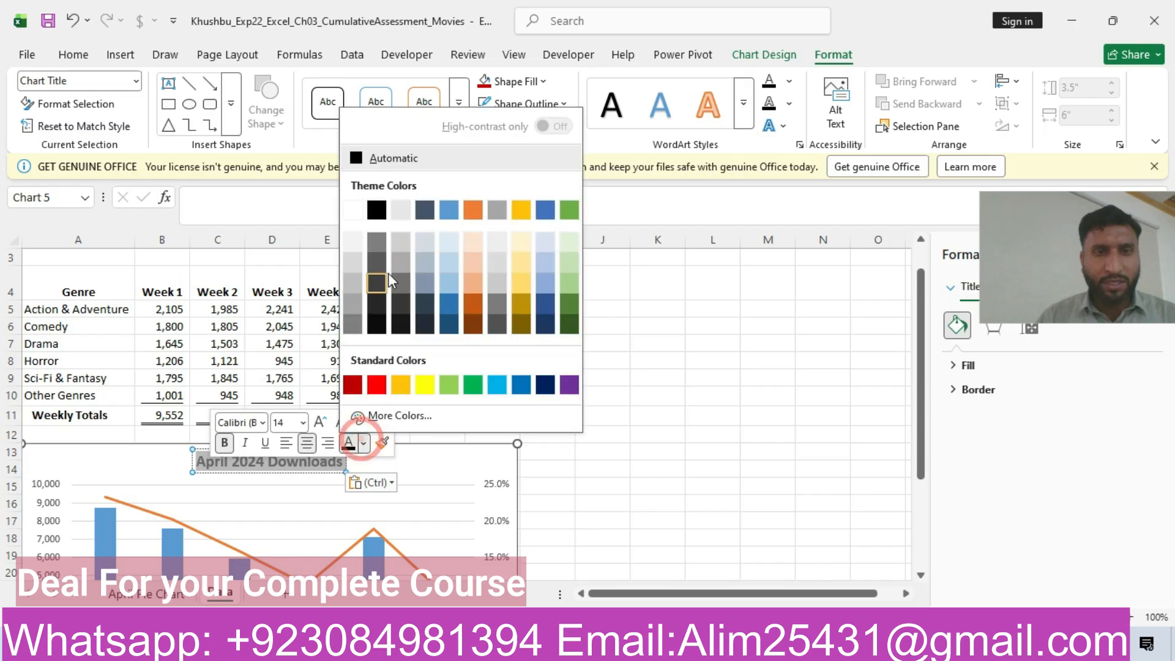
left_click(377, 211)
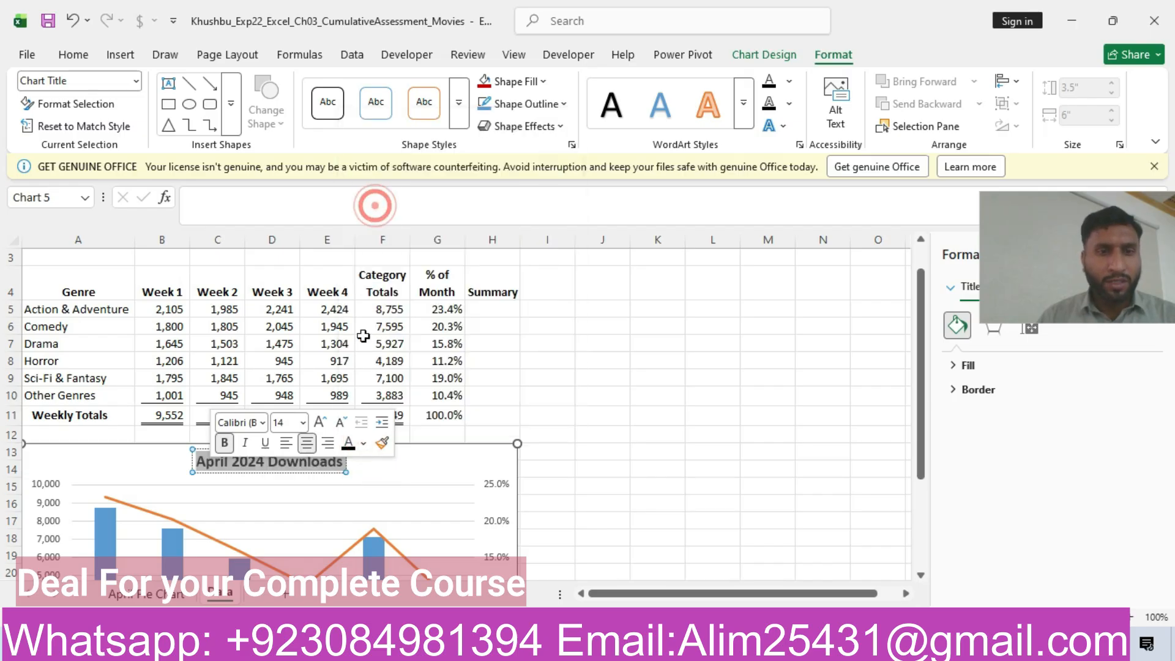
left_click(412, 462)
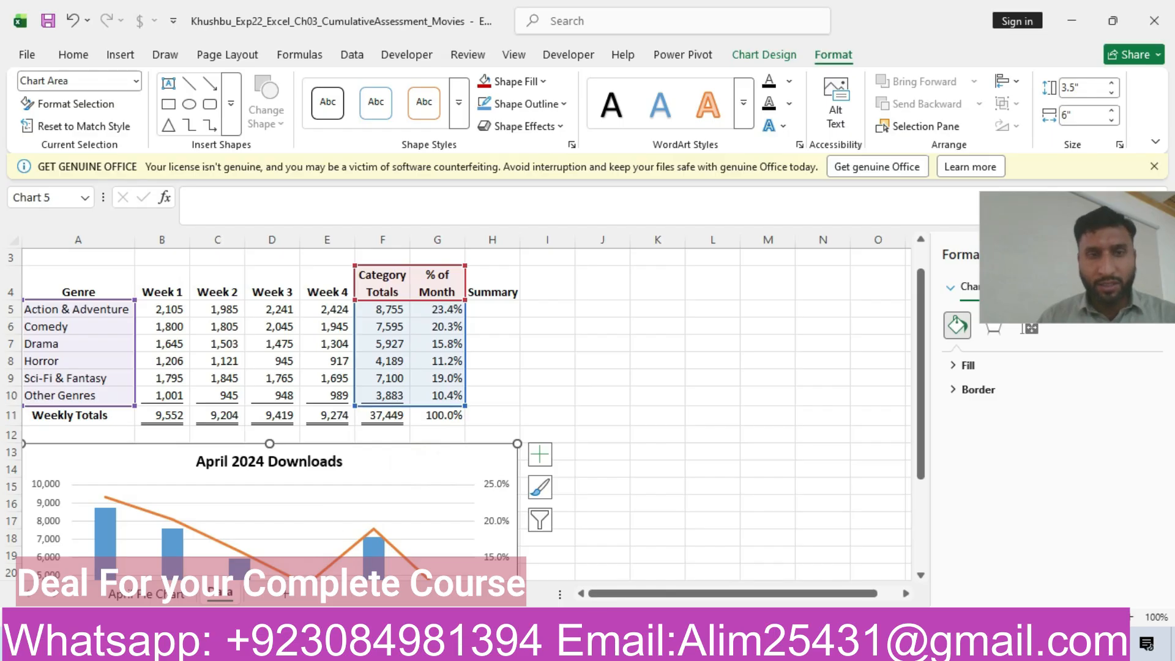
Switch to the Word instructions and highlight the step 10 row in yellow
key("alt+Tab")
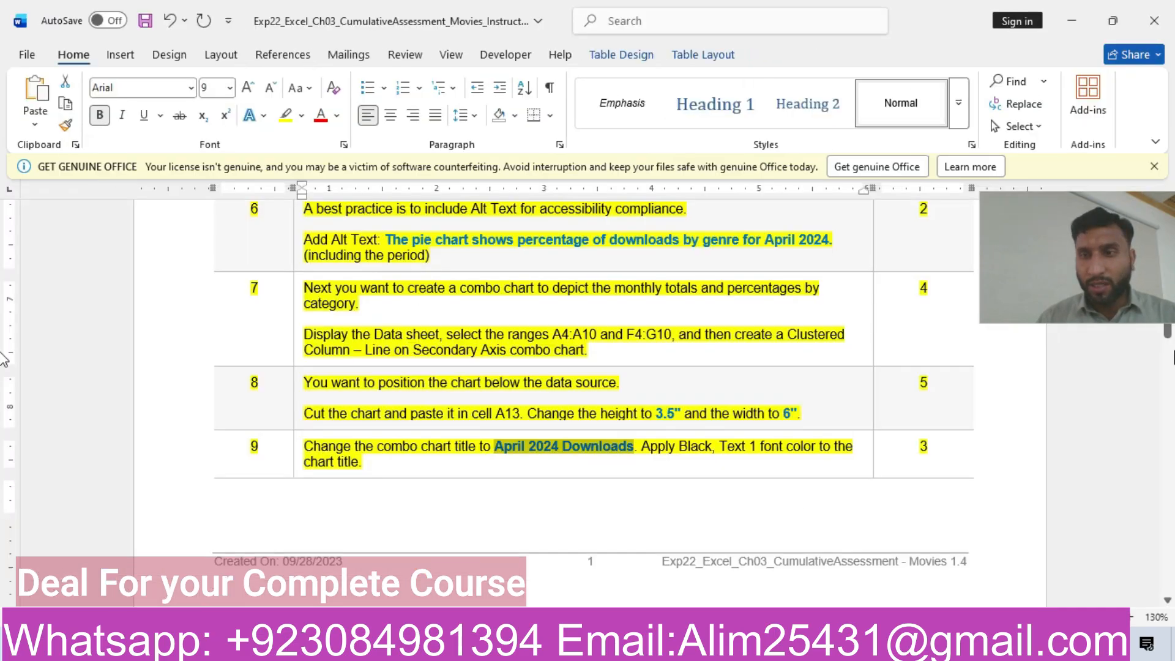
left_click_drag(1118, 259, 1062, 78)
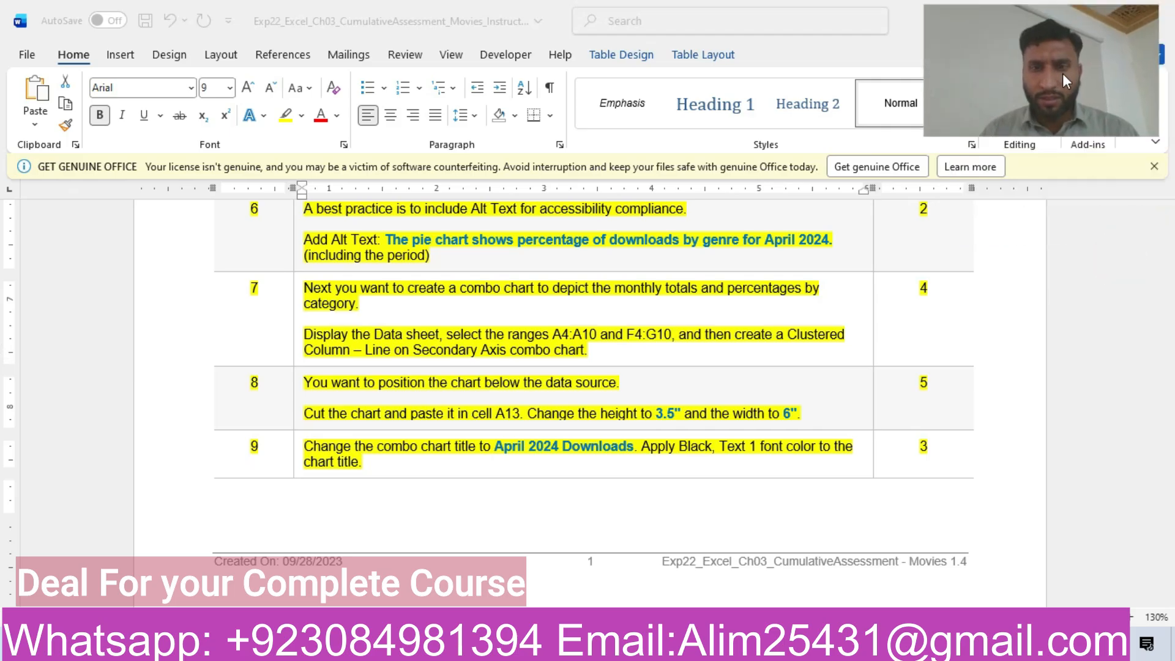
left_click(1114, 281)
left_click_drag(1170, 328, 1169, 374)
left_click(170, 285)
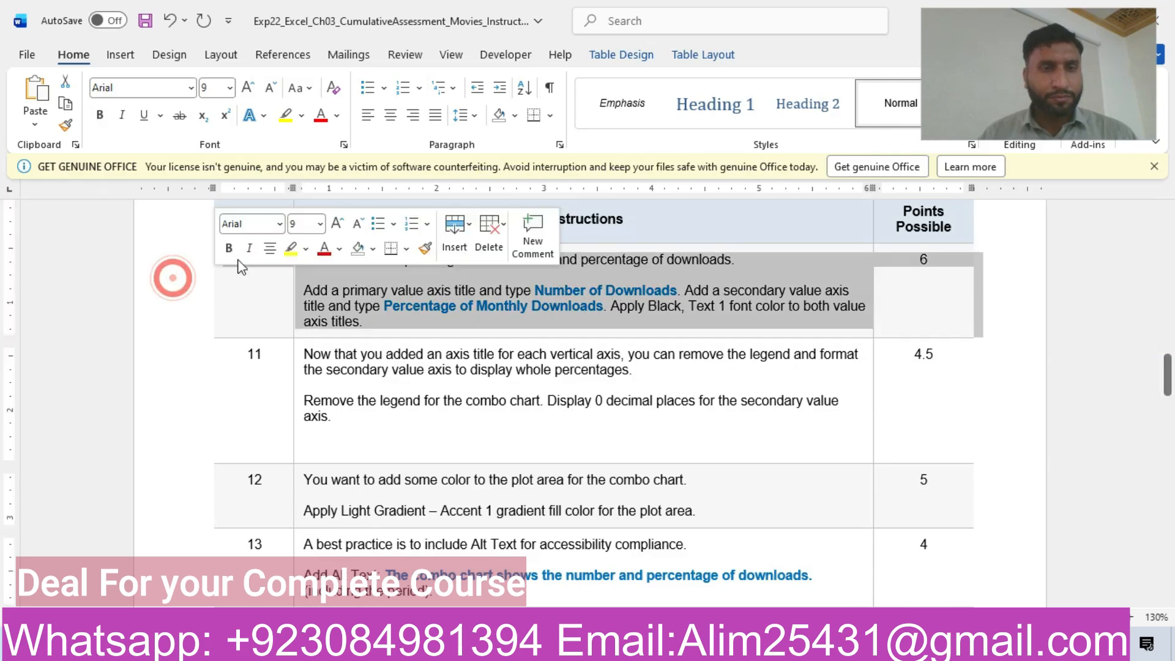
left_click(285, 249)
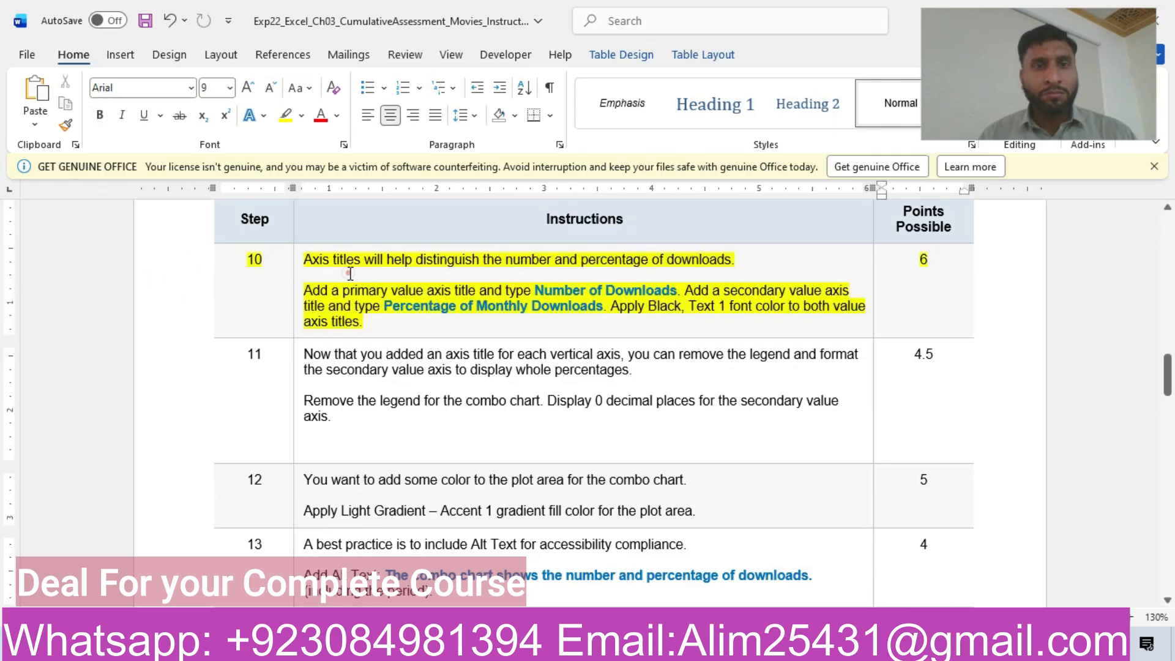
left_click(348, 274)
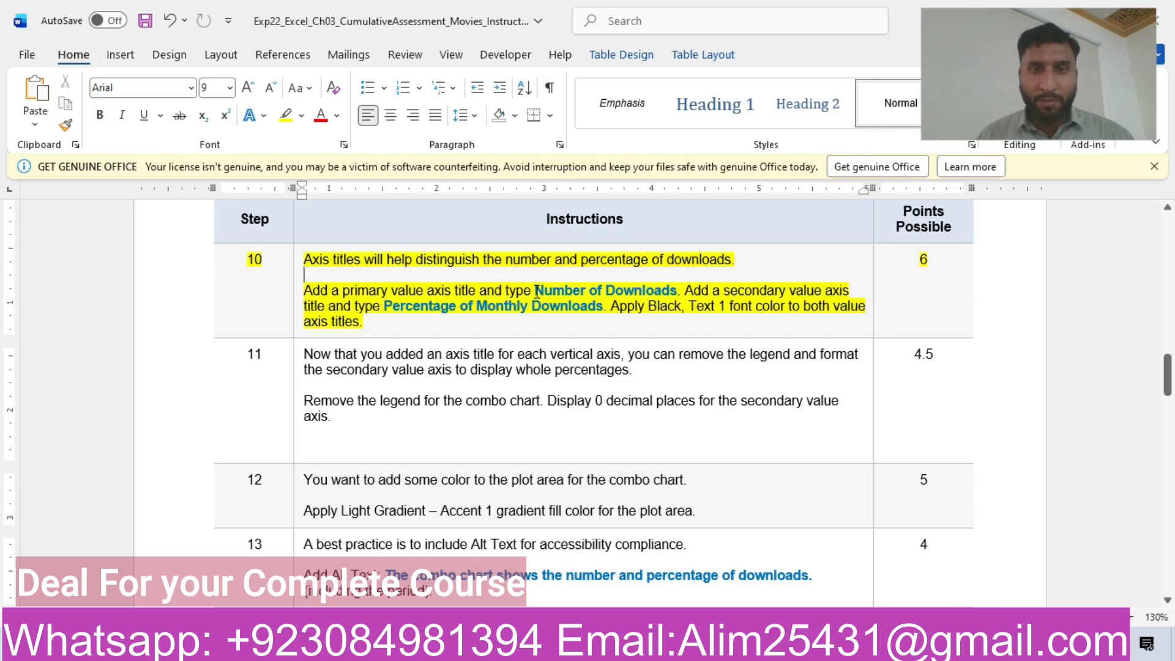
Switch to the Excel workbook and add axis titles to the combo chart
key("alt+Tab")
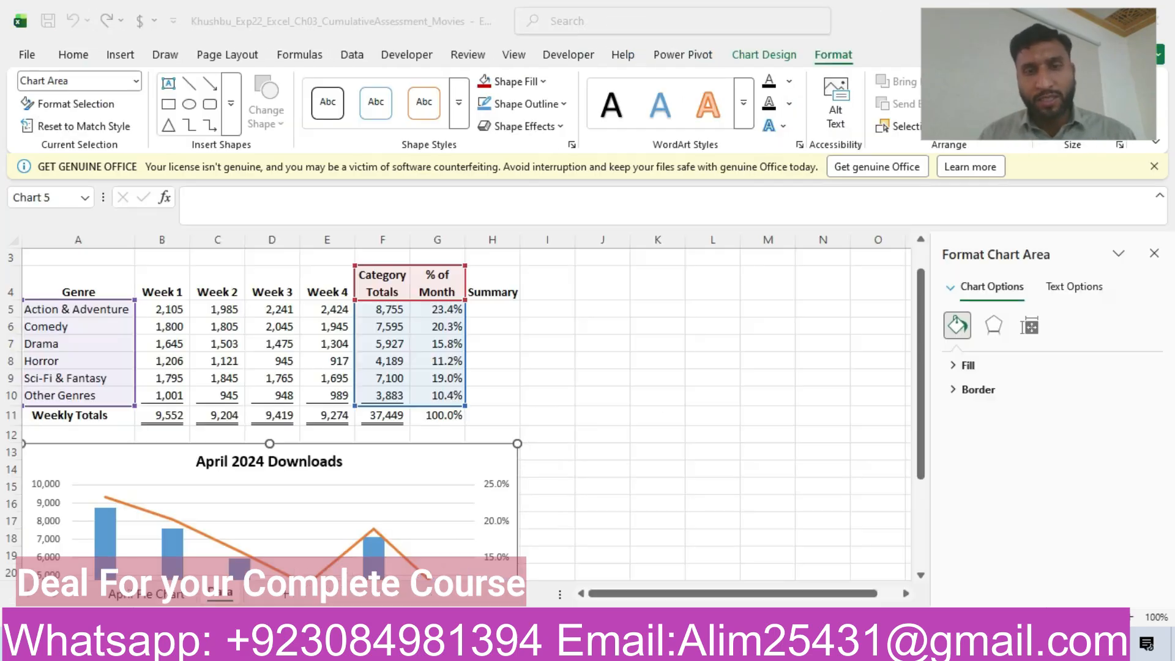
left_click_drag(922, 419, 922, 419)
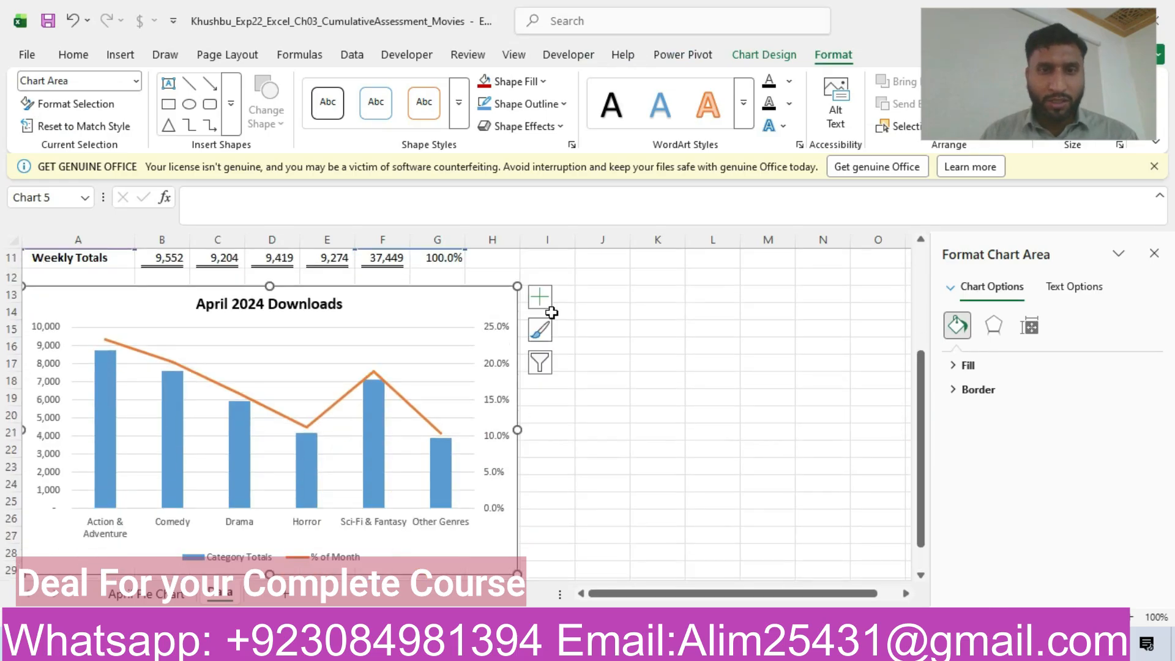
left_click(541, 299)
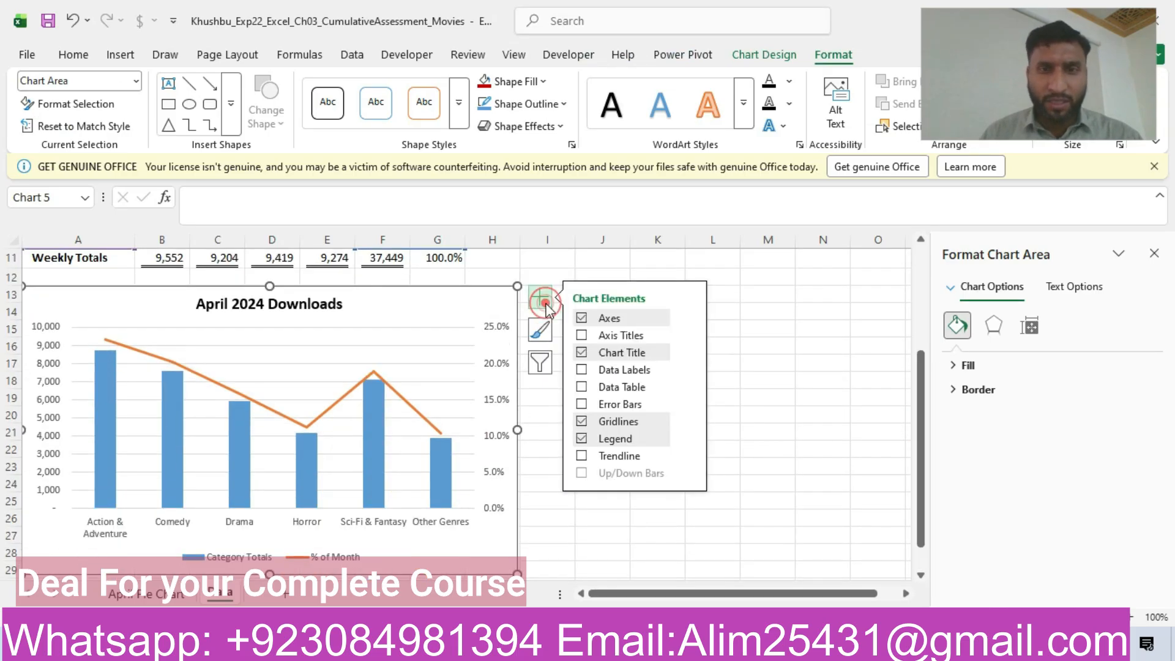
left_click(582, 336)
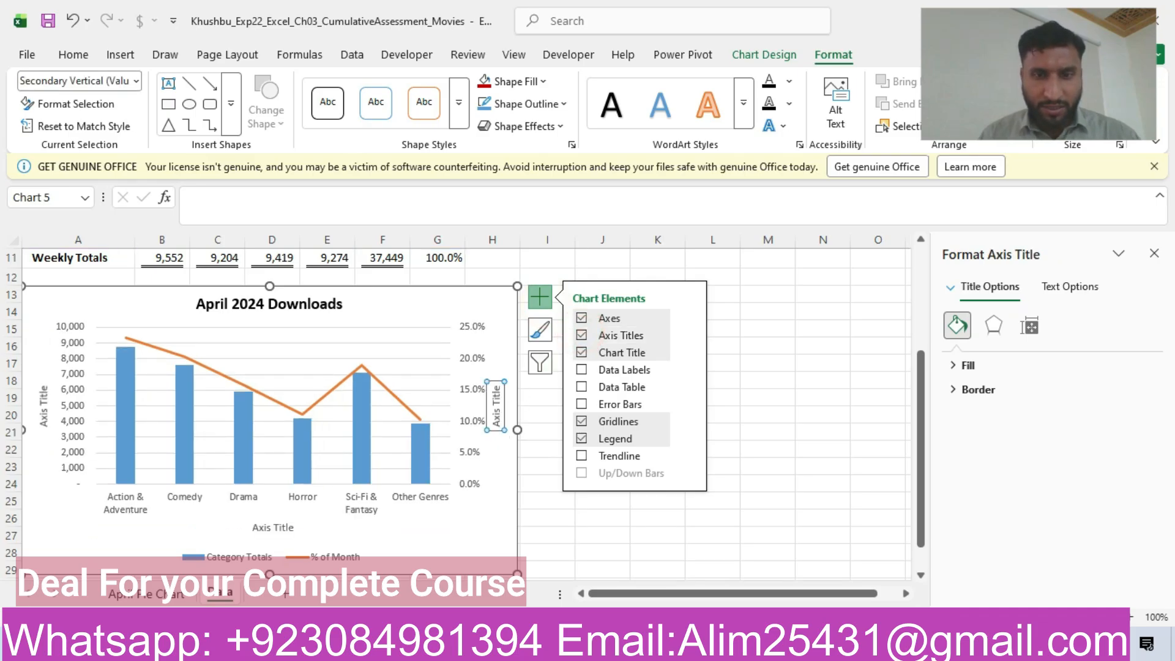
Copy Number of Downloads from step 10 of the Word instructions and paste it as the combo chart's primary value axis title
left_click(655, 646)
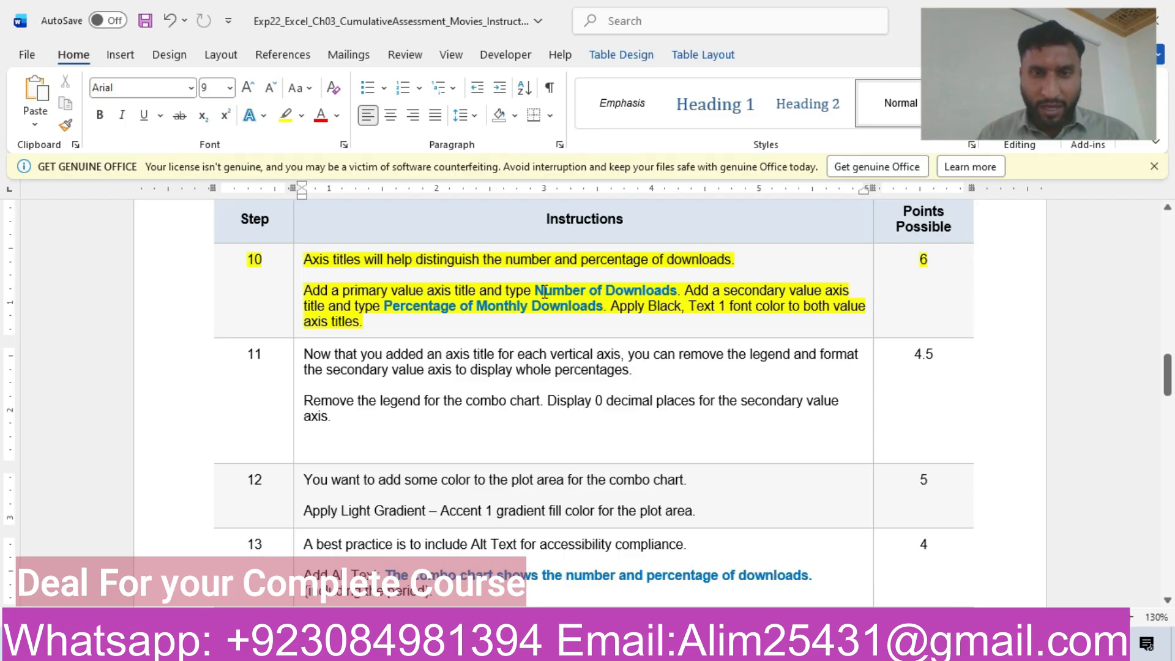
left_click_drag(538, 291, 660, 300)
key("ctrl+c")
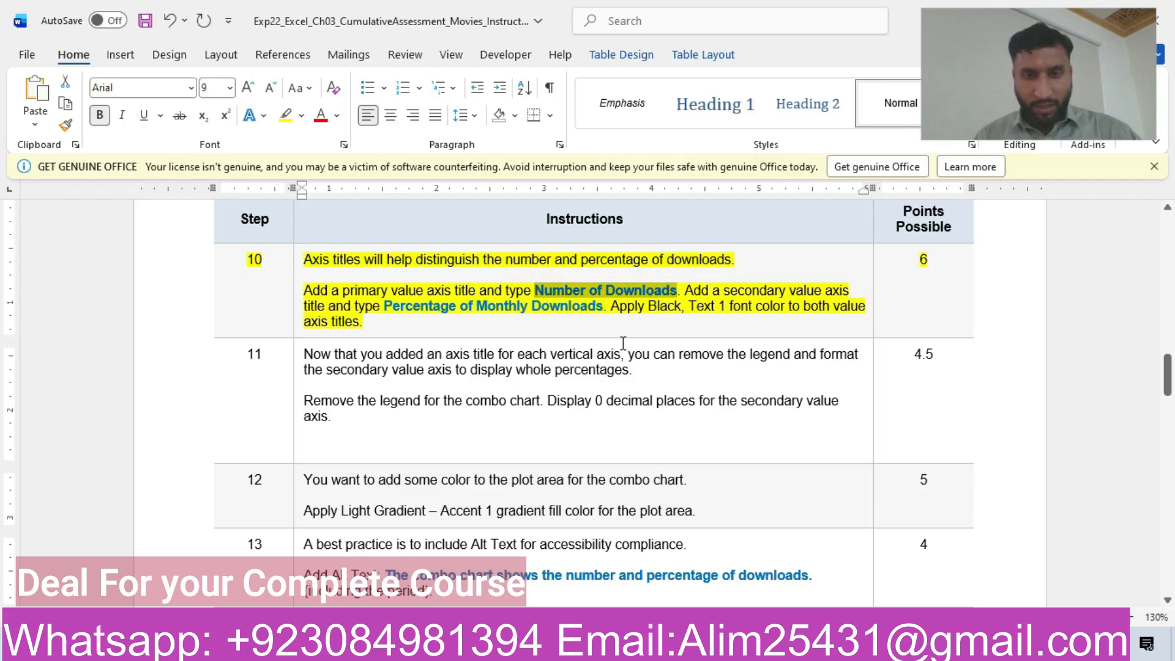
left_click(614, 645)
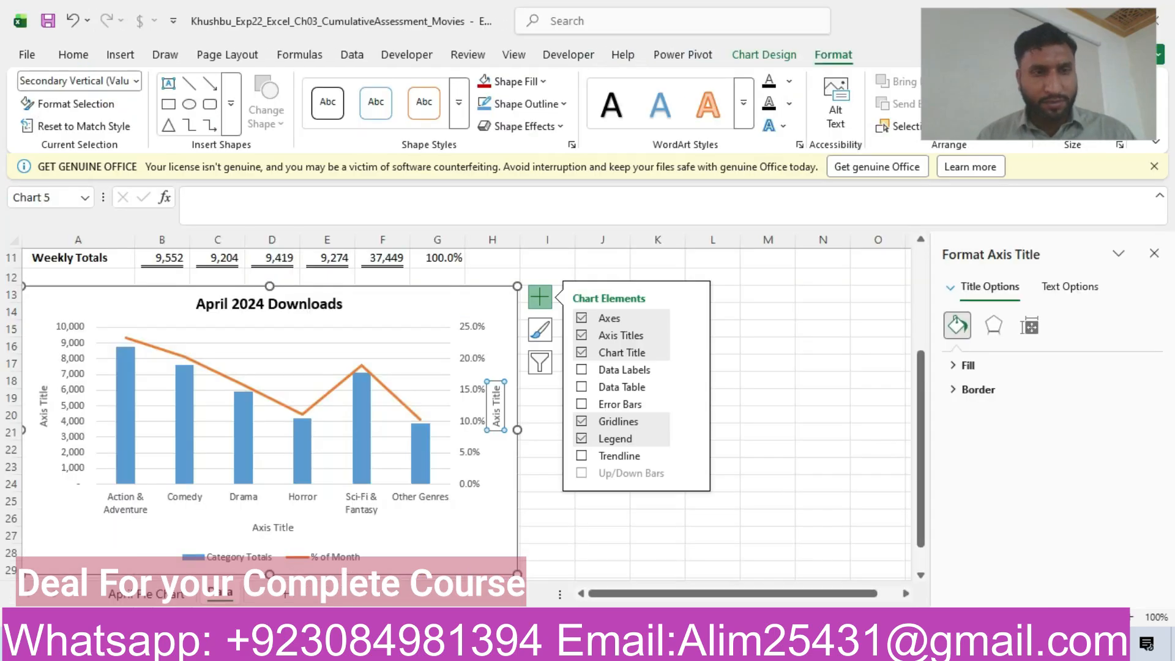
left_click(48, 413)
left_click(43, 407)
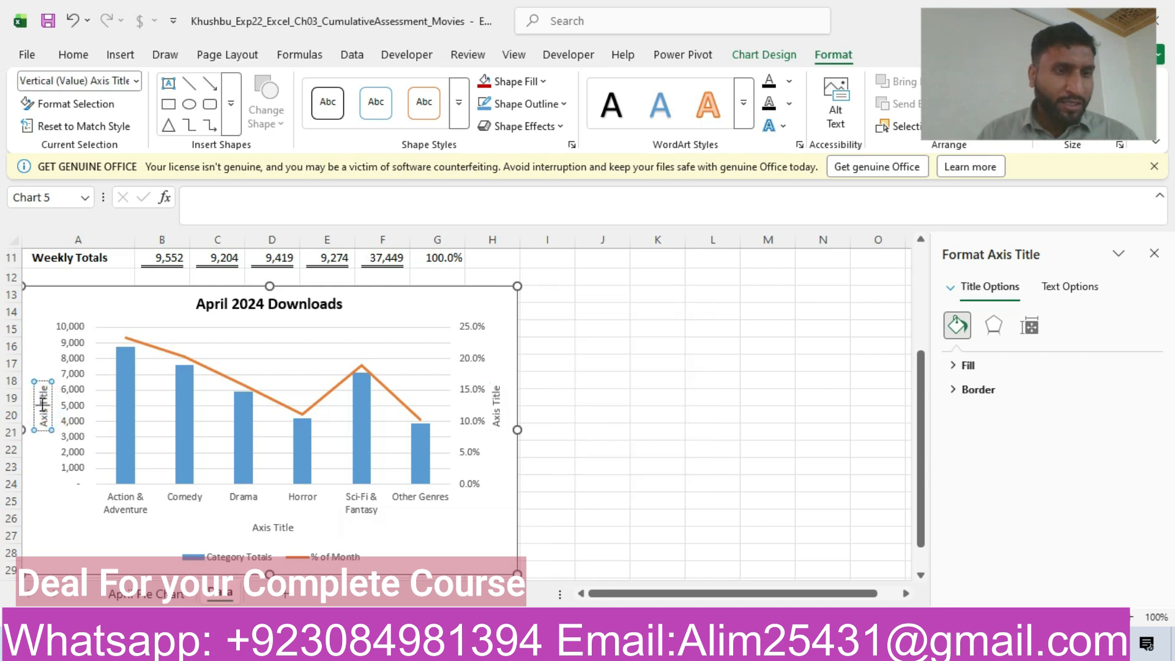
key("BackSpace")
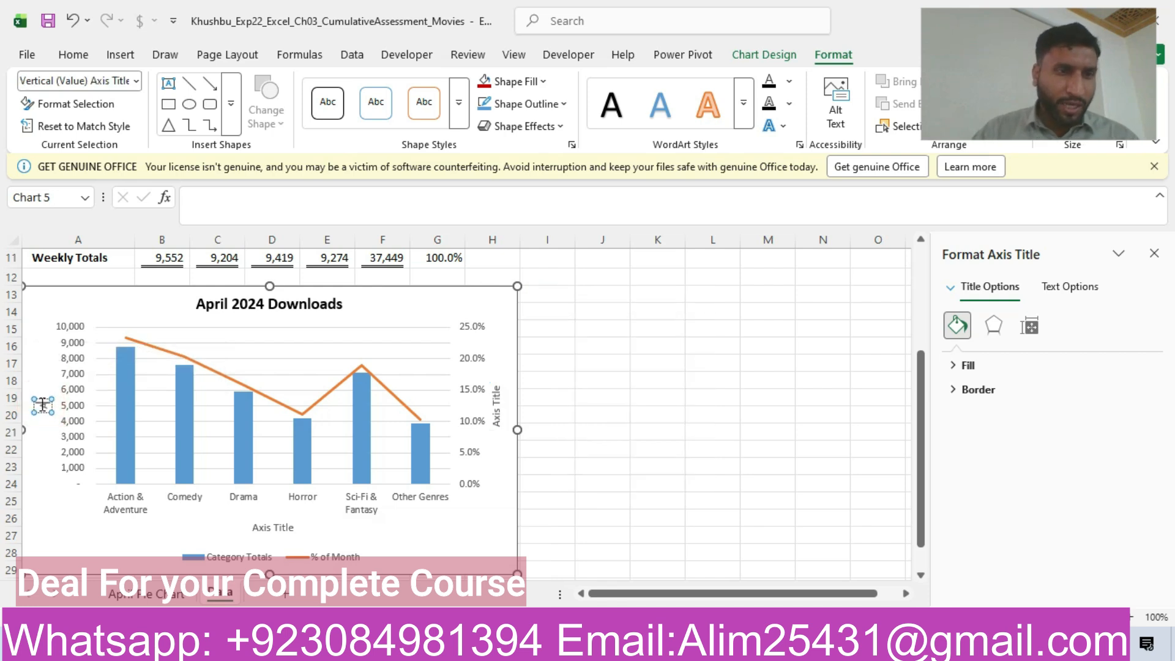
key("ctrl+v")
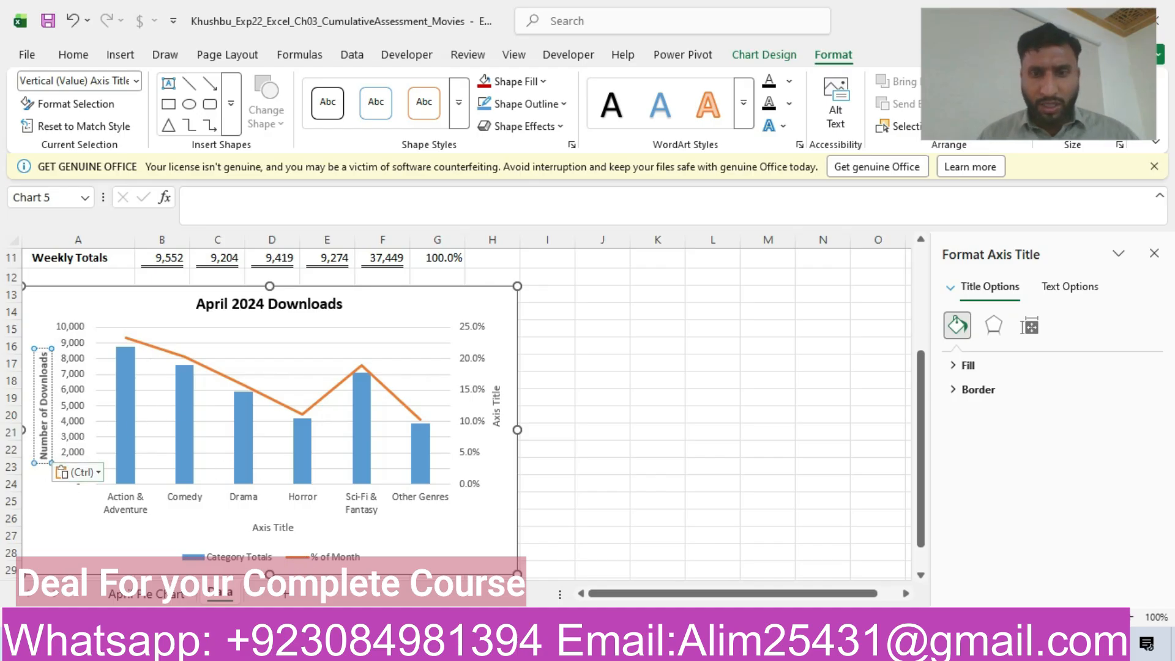
Copy Percentage of Monthly Downloads from step 10 of the Word instructions and paste it as the combo chart's secondary value axis title
key("alt+Tab")
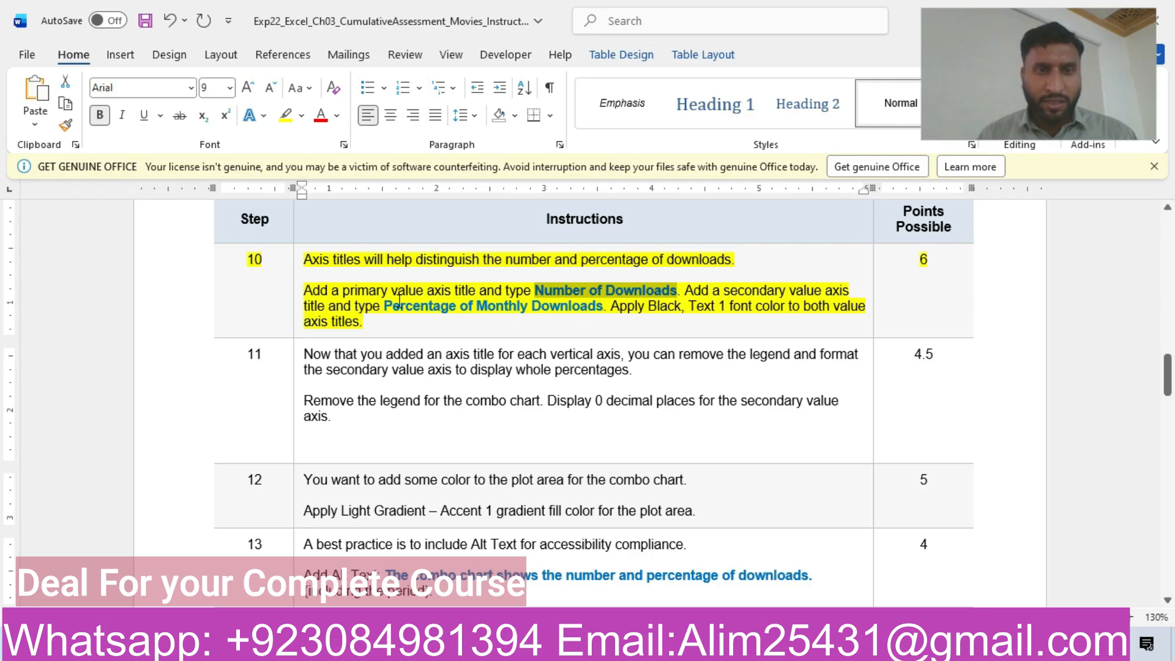
left_click_drag(385, 307, 600, 307)
key("ctrl+c")
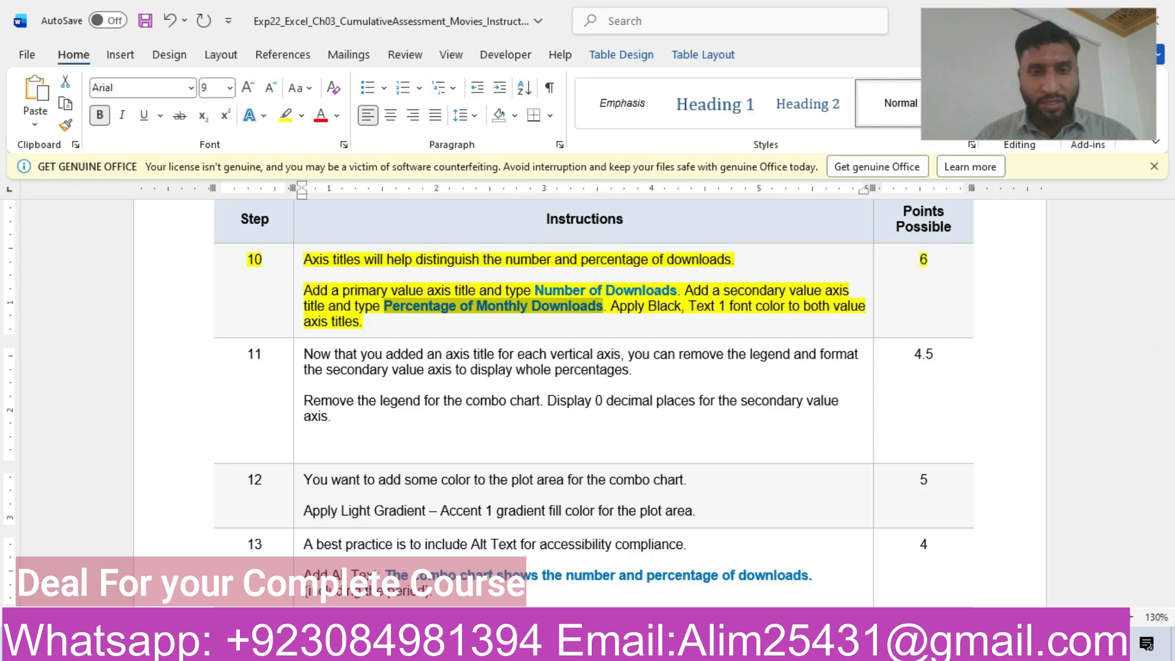
key("alt+Tab")
left_click(498, 412)
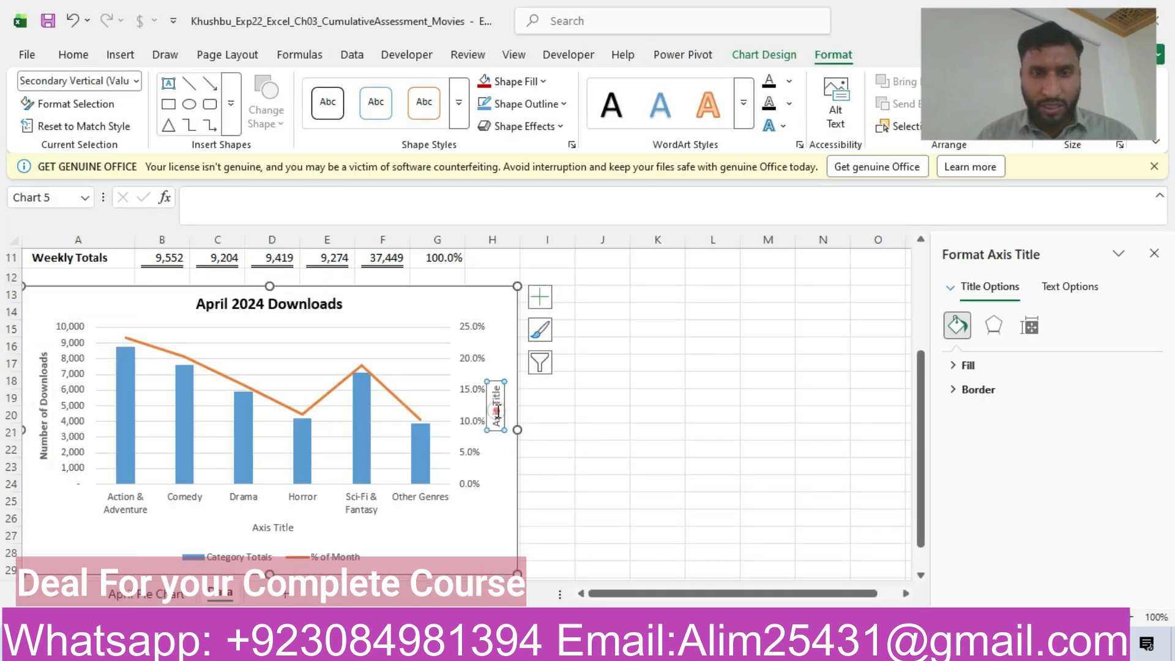
double_click(497, 412)
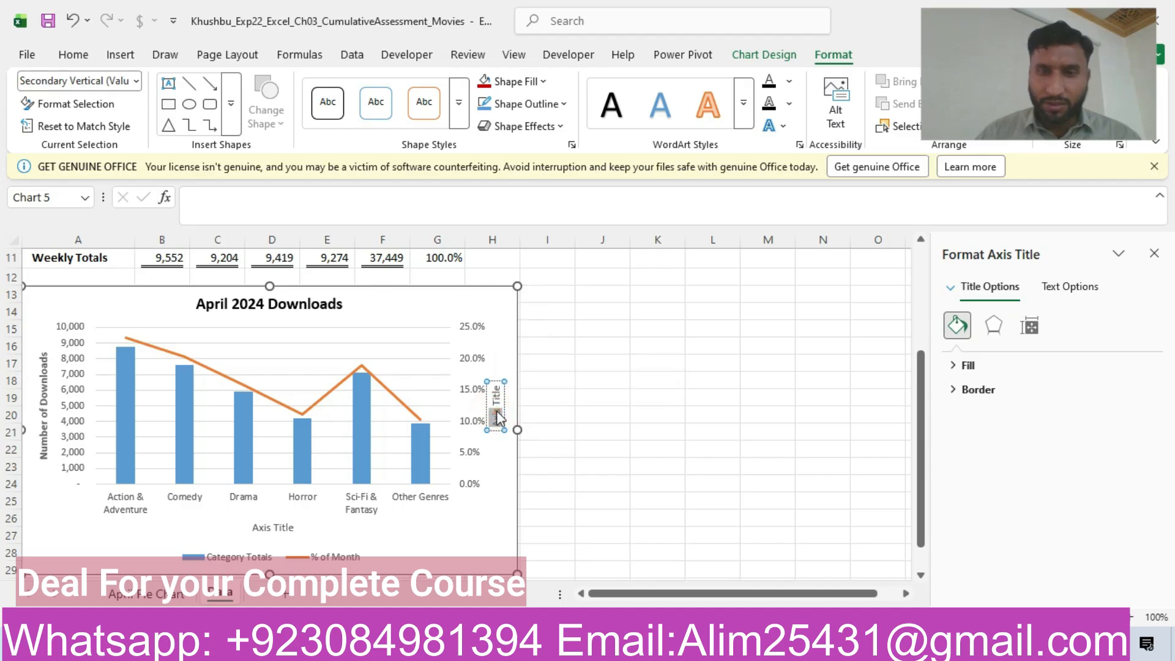
double_click(498, 398)
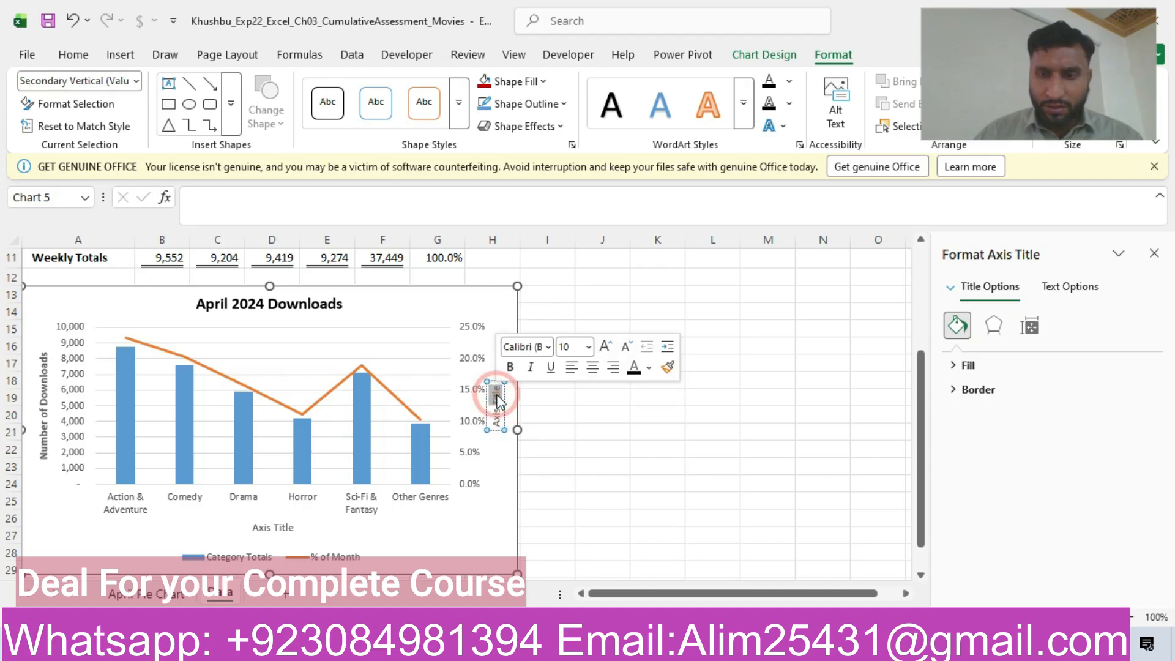
key("BackSpace")
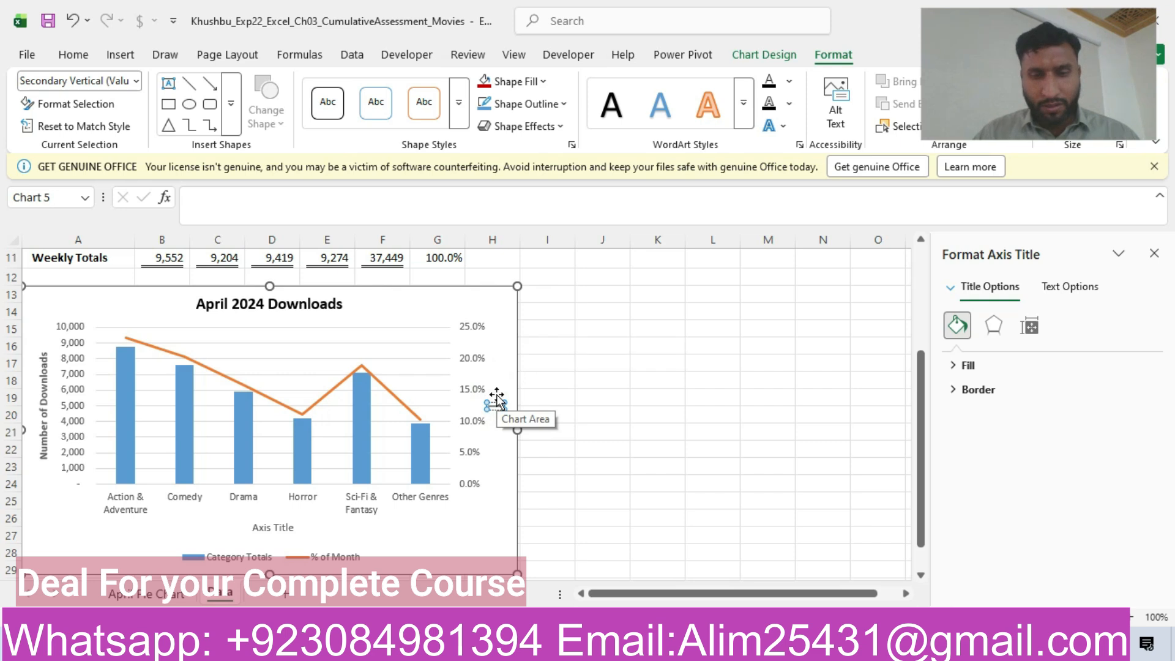
key("ctrl+v")
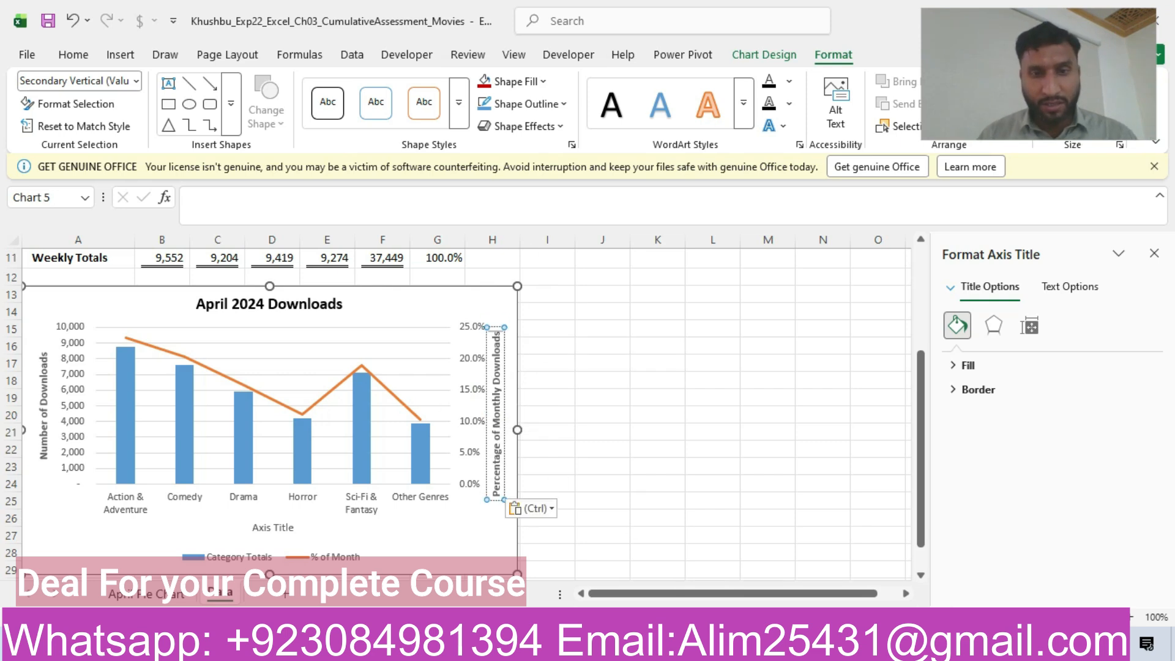
Recheck step 10 in the Word instructions and apply the Black, Text 1 font color to the combo chart's secondary value axis title
key("alt+Tab")
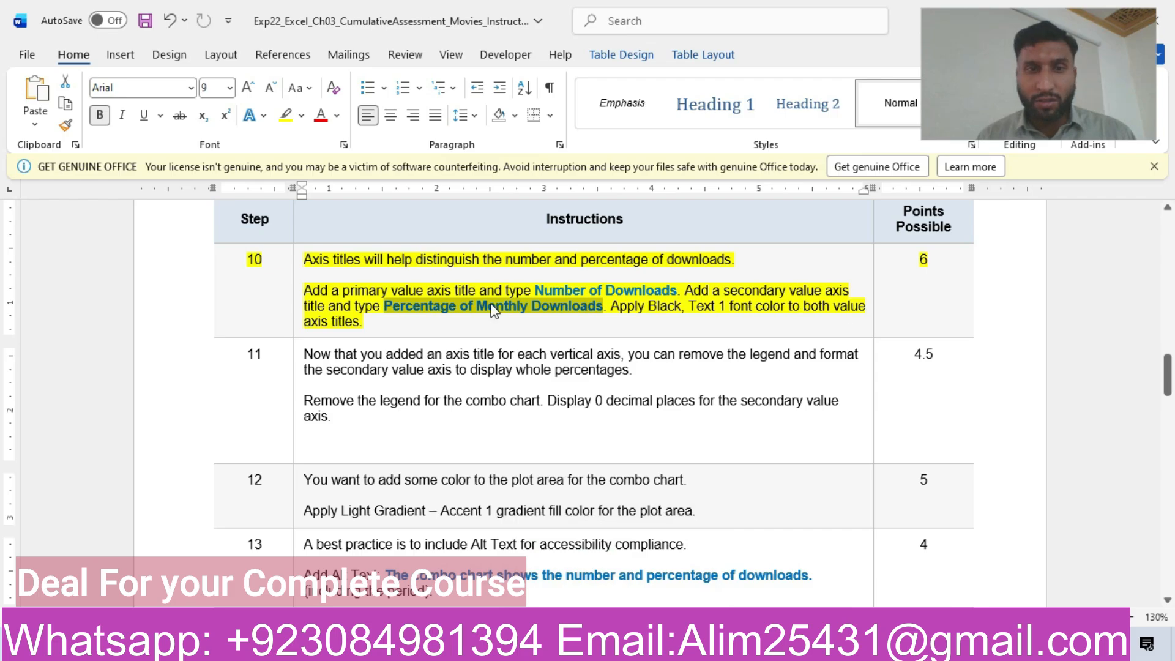
key("ctrl+c")
key("alt+Tab")
key("ctrl+v")
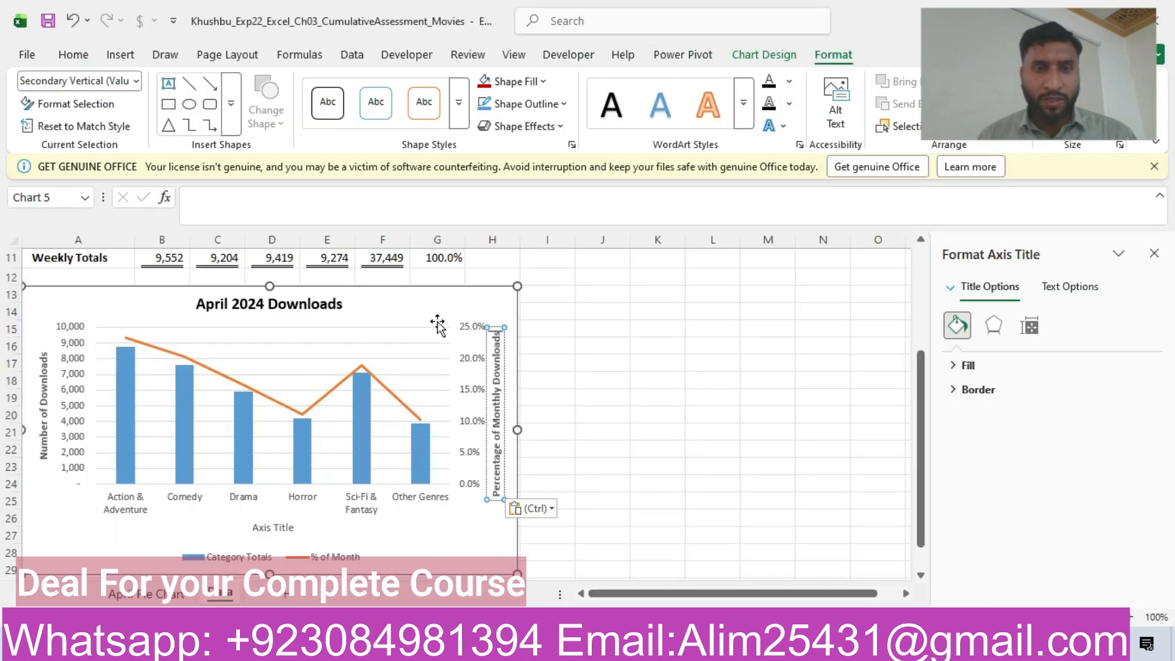
left_click_drag(498, 338, 495, 496)
left_click(629, 464)
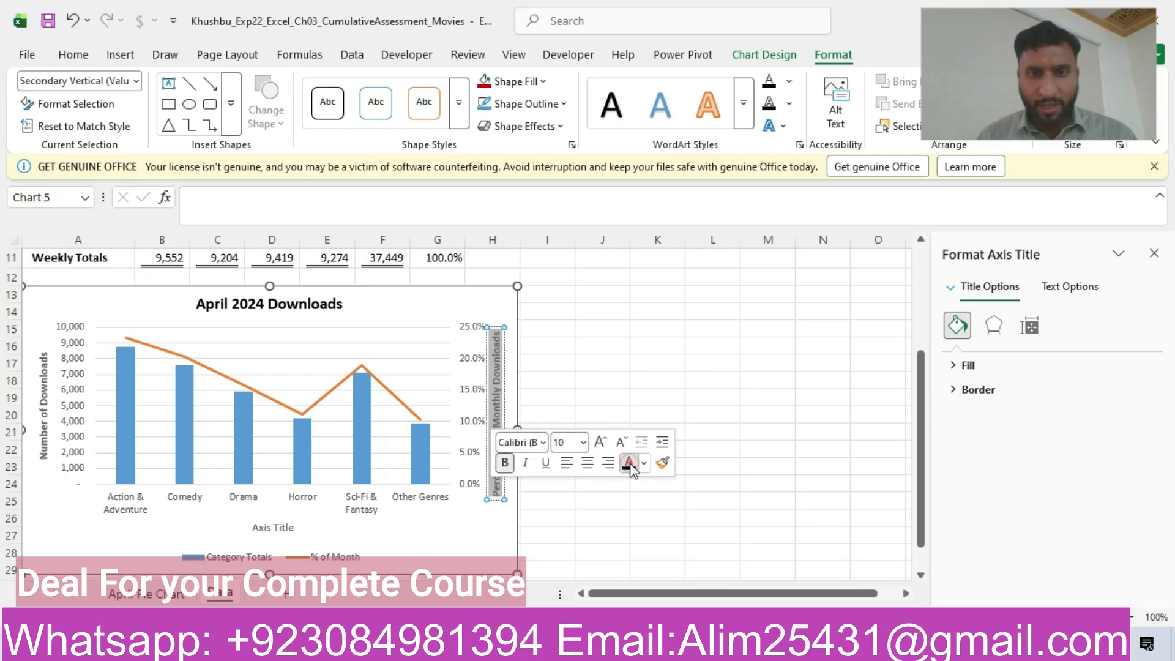
Apply the Black, Text 1 font color to the combo chart's primary value axis title
left_click(41, 372)
double_click(41, 372)
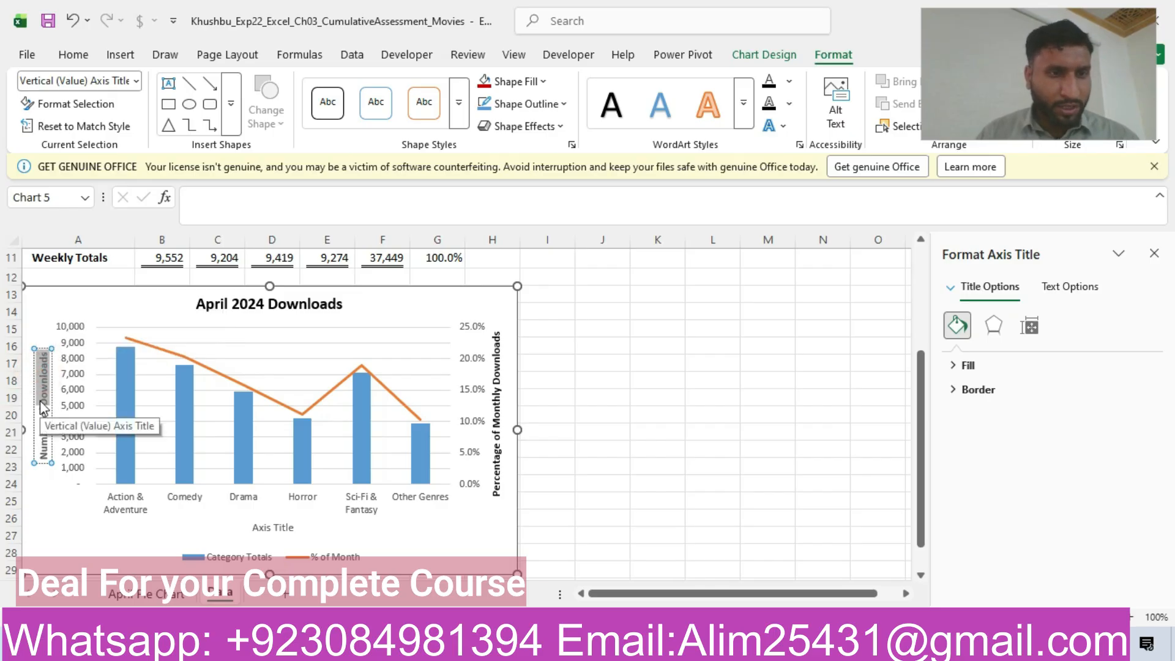
double_click(43, 384)
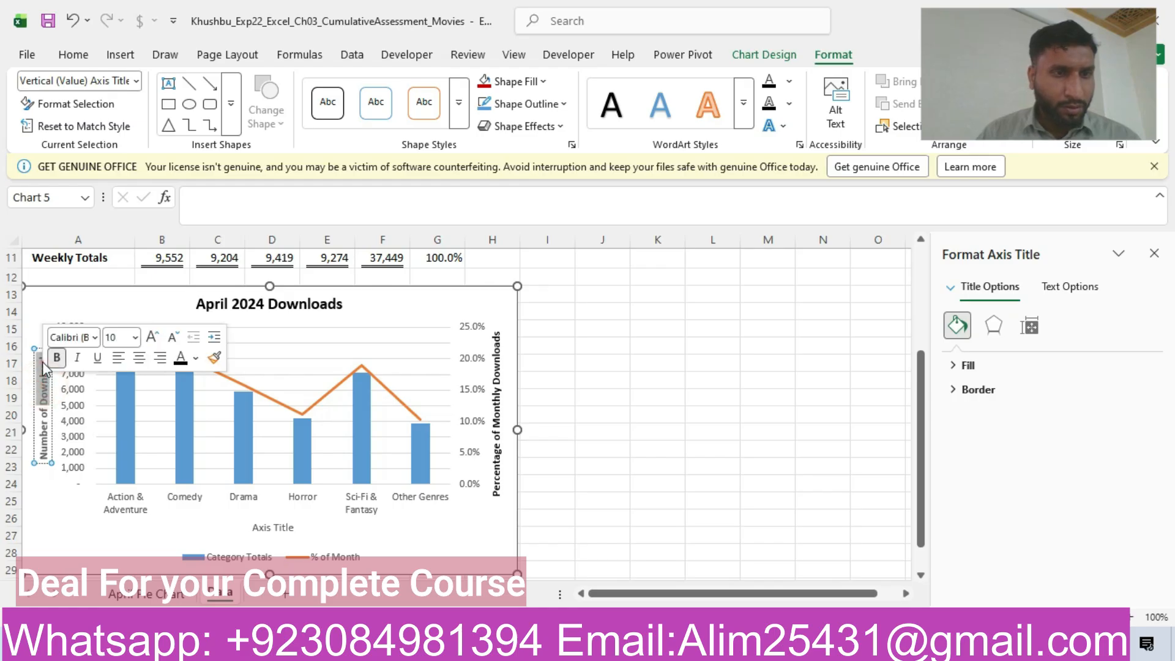
left_click(42, 362)
left_click_drag(42, 358, 48, 464)
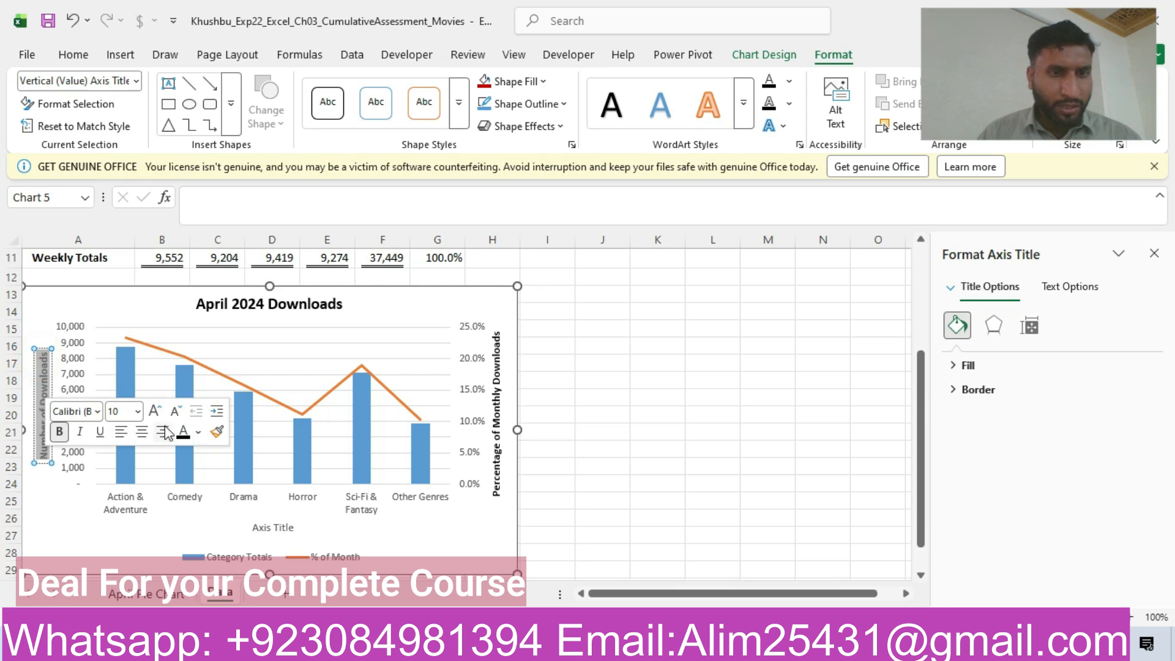
left_click(42, 298)
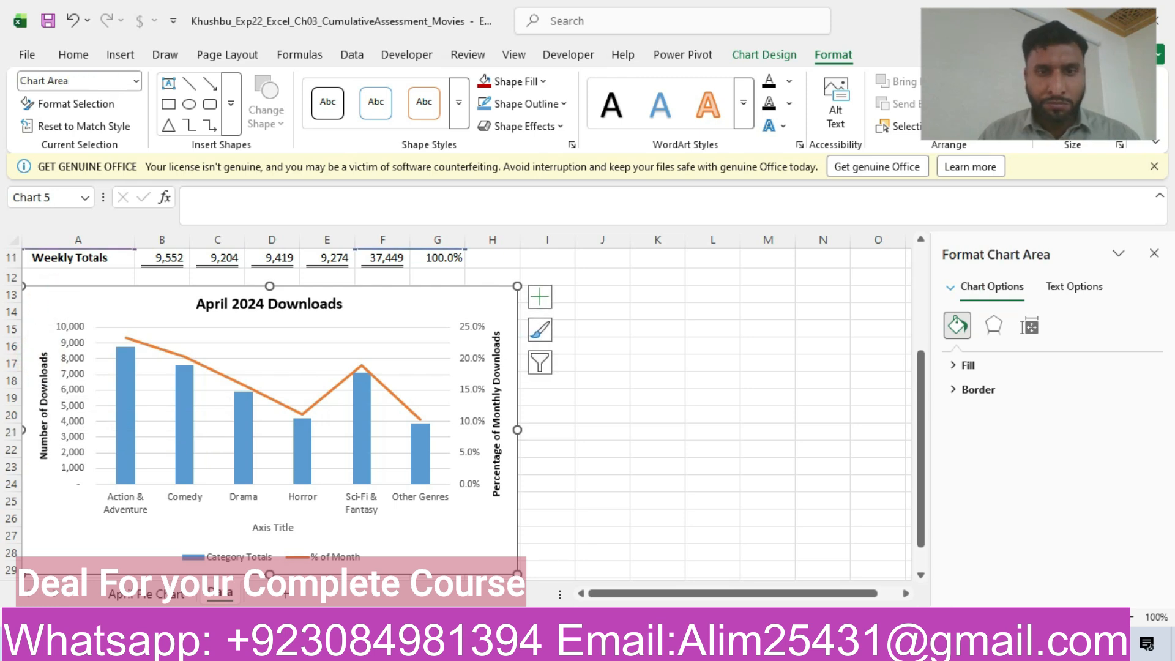
Switch to the Word instructions and highlight the step 11 row in yellow
key("alt+Tab")
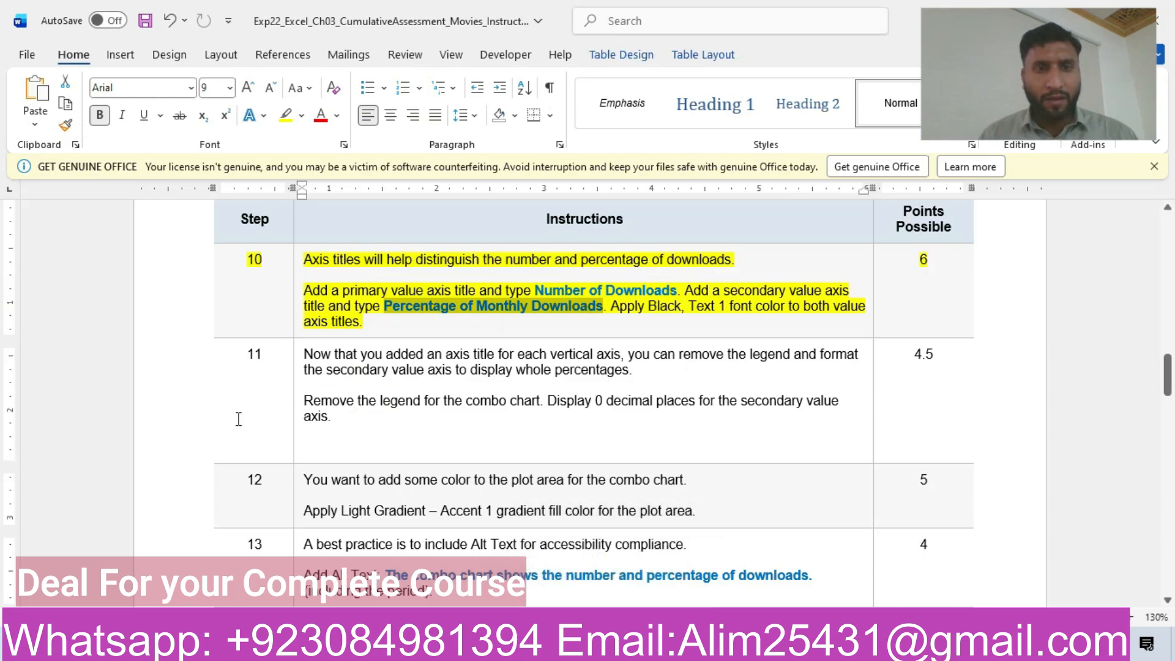
left_click(165, 381)
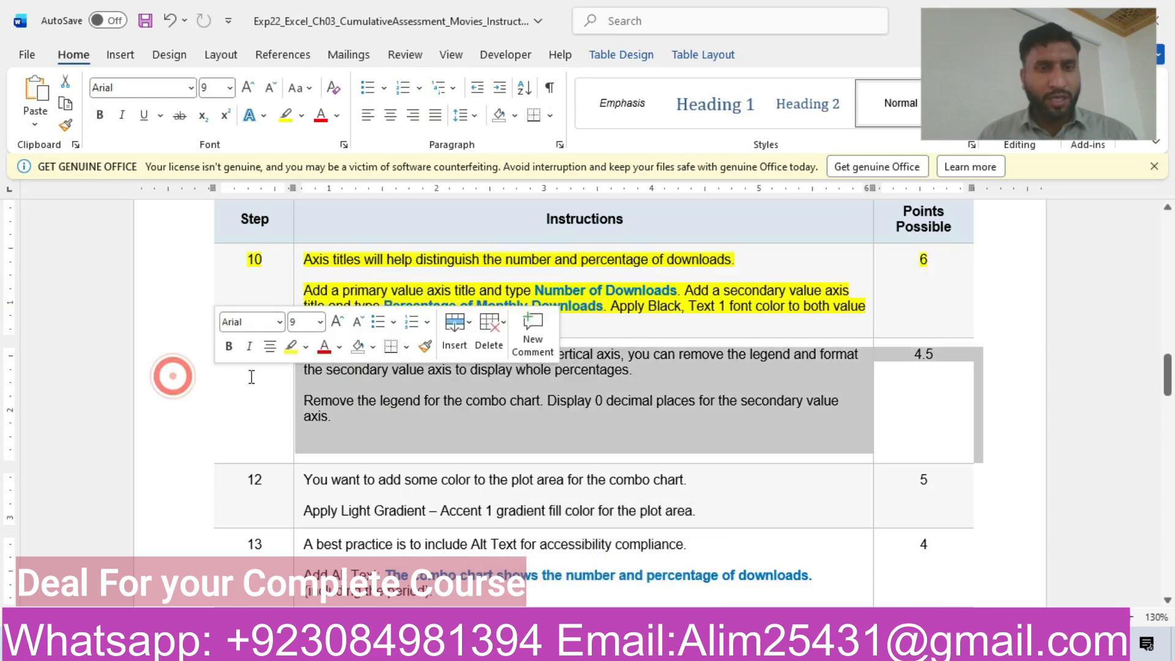
left_click(291, 347)
left_click(381, 401)
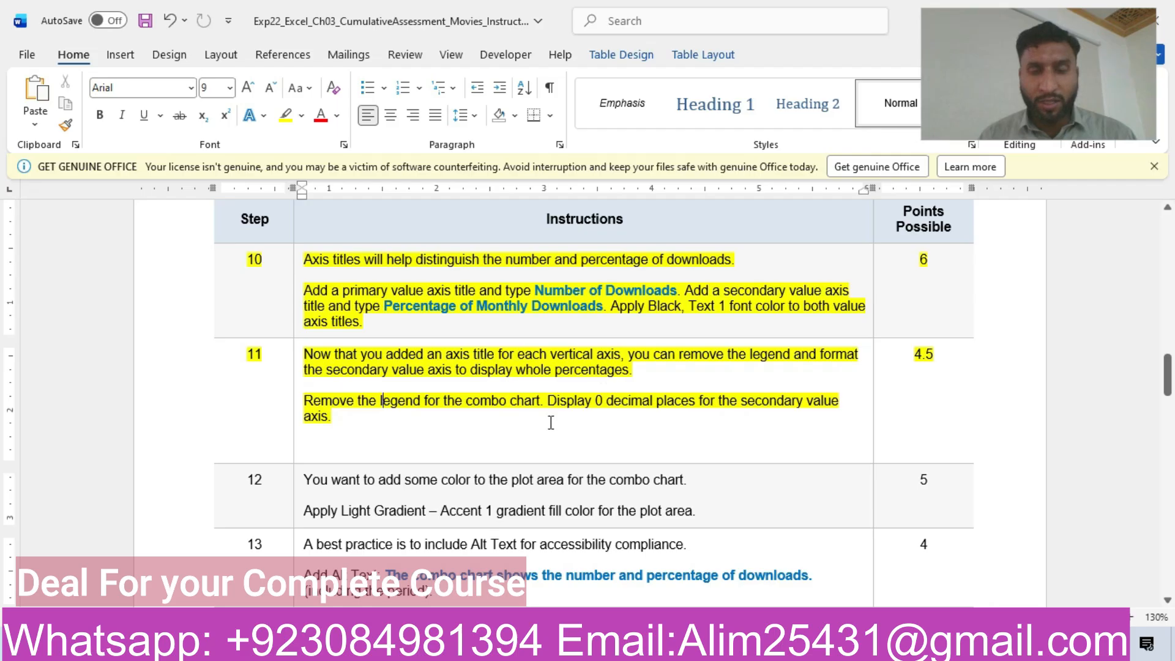
Switch to the Excel workbook and remove the legend from the combo chart
left_click(611, 645)
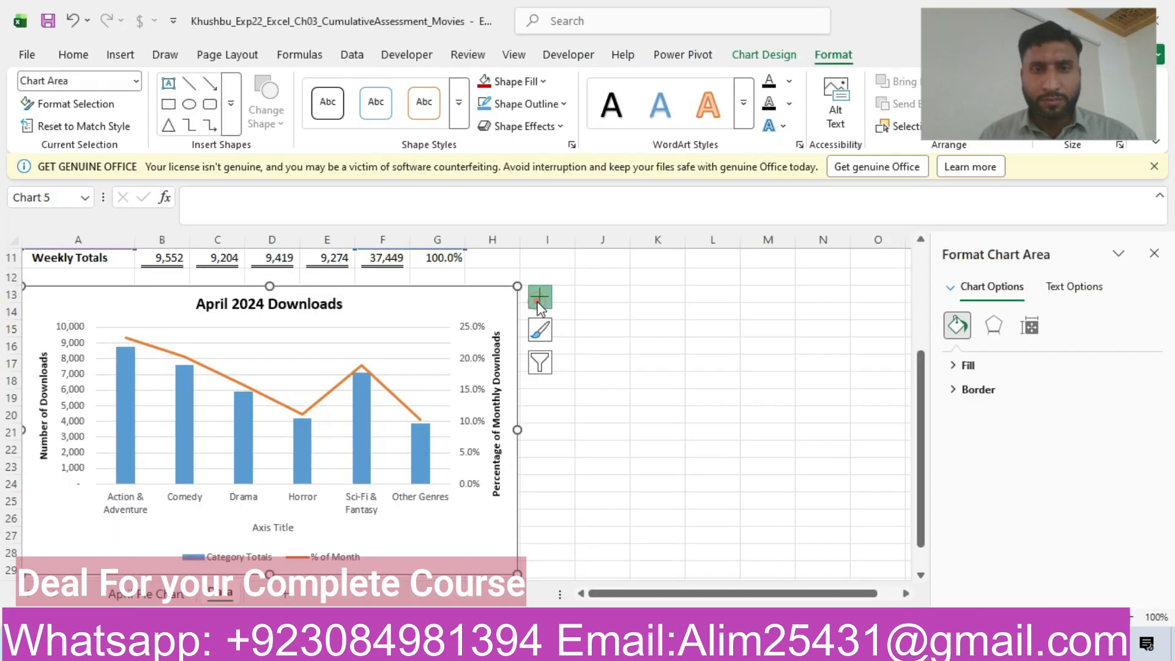
left_click(538, 300)
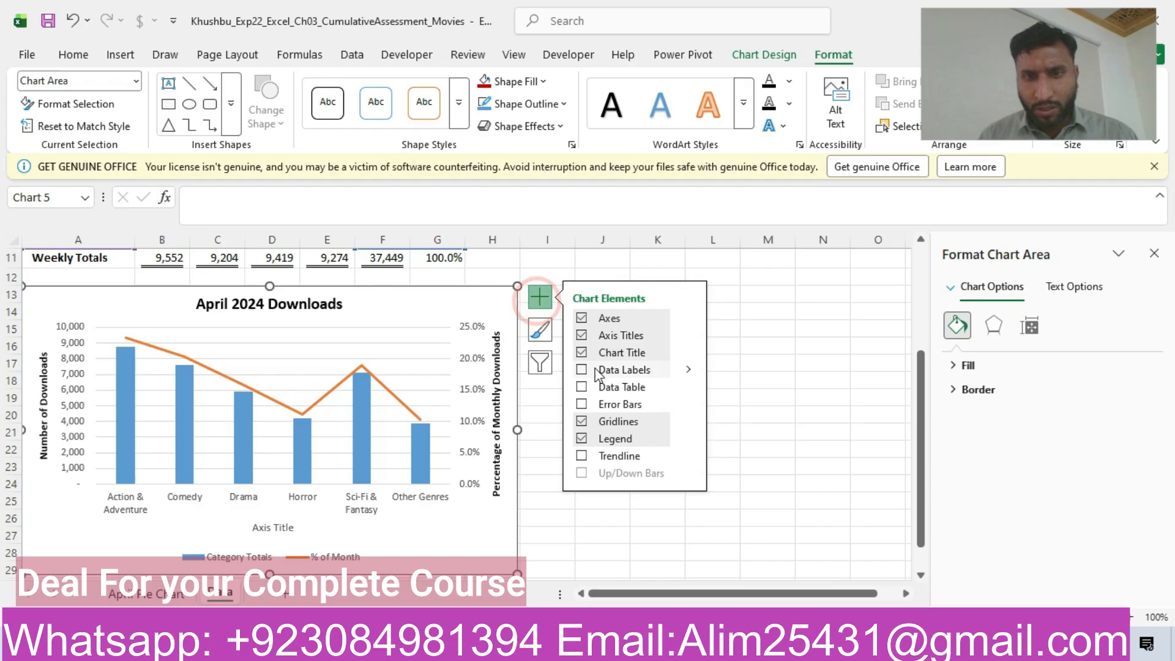
left_click(581, 439)
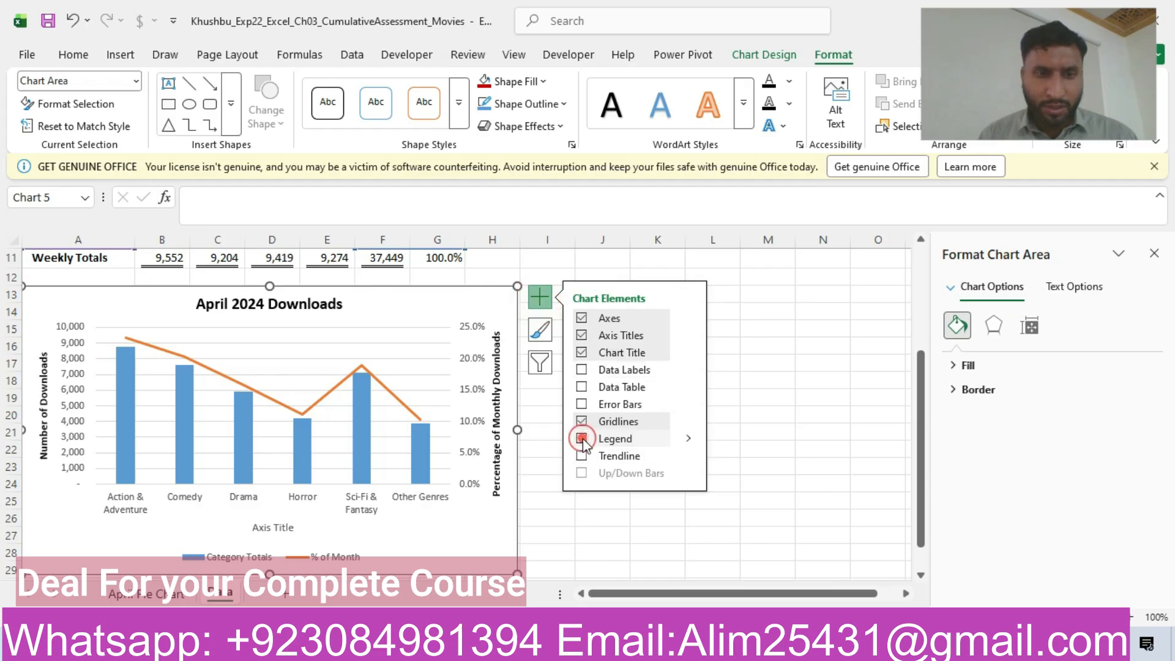
Recheck step 11 in the Word instructions and set the combo chart's secondary value axis to 0 decimal places
left_click(490, 644)
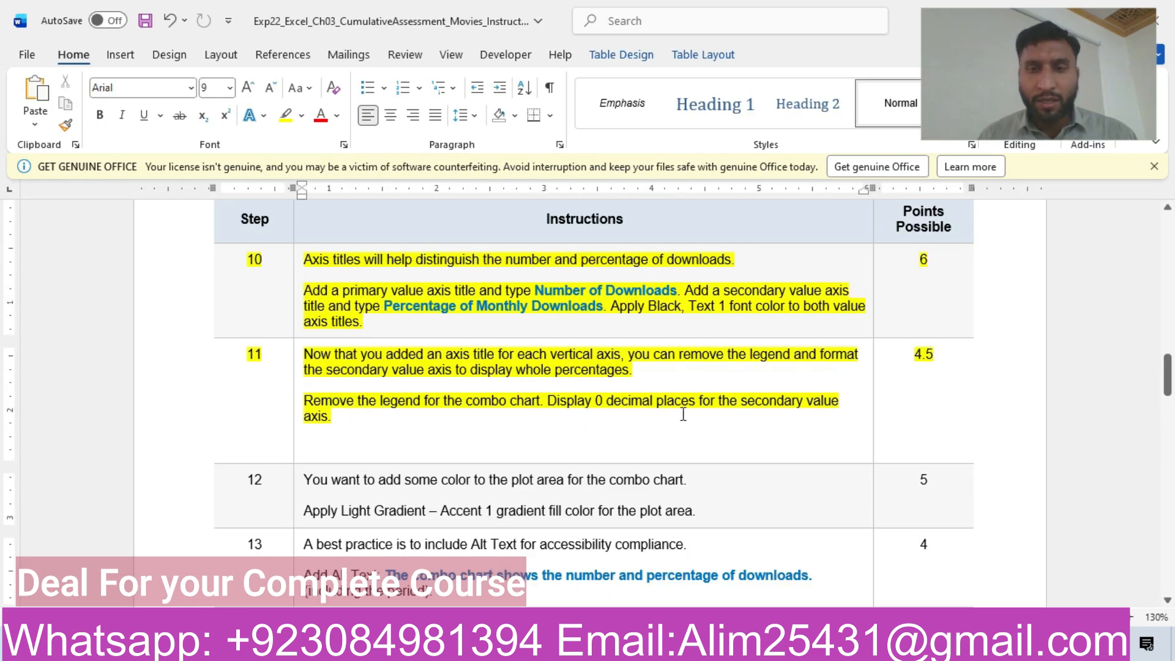
key("alt+Tab")
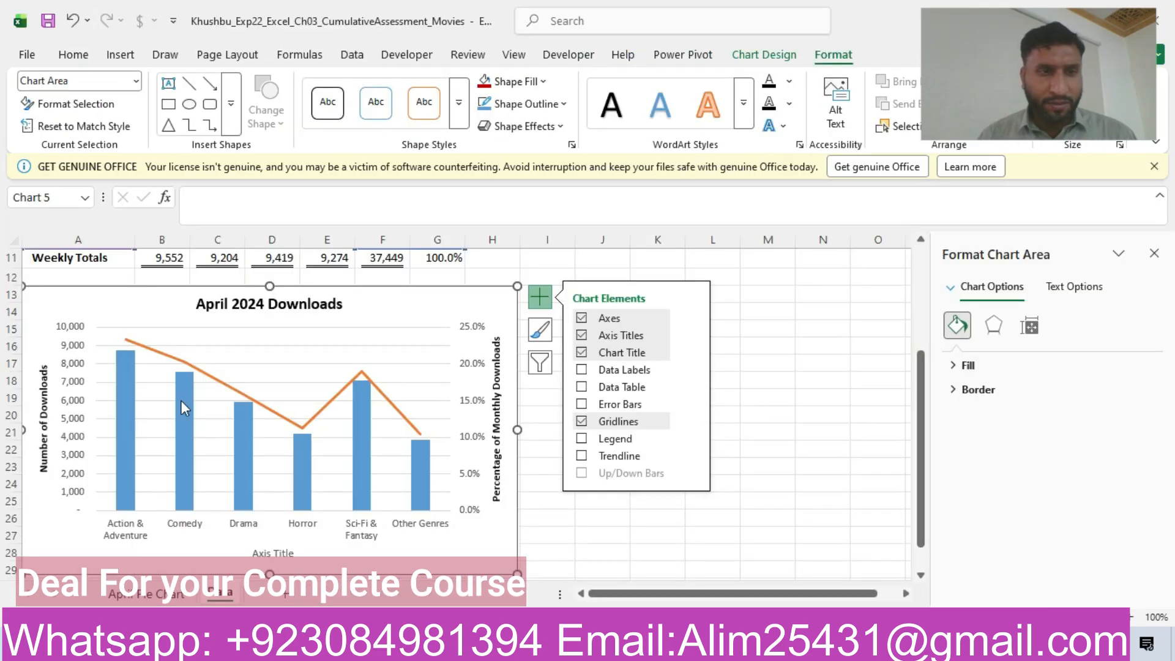
left_click(467, 399)
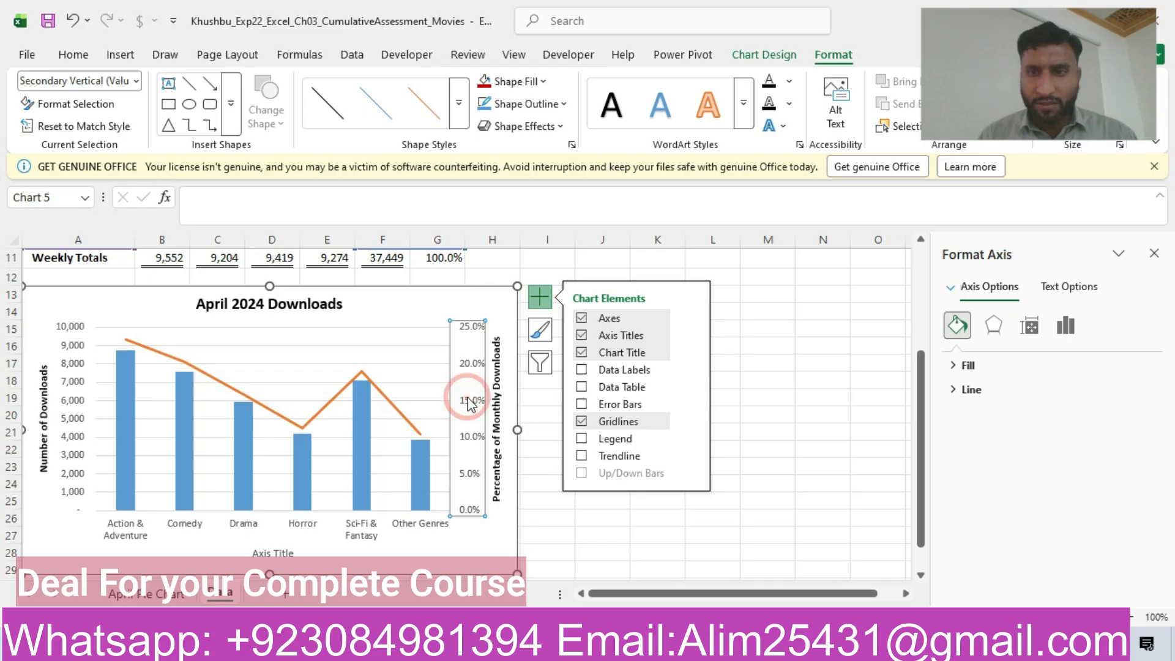
left_click(1058, 322)
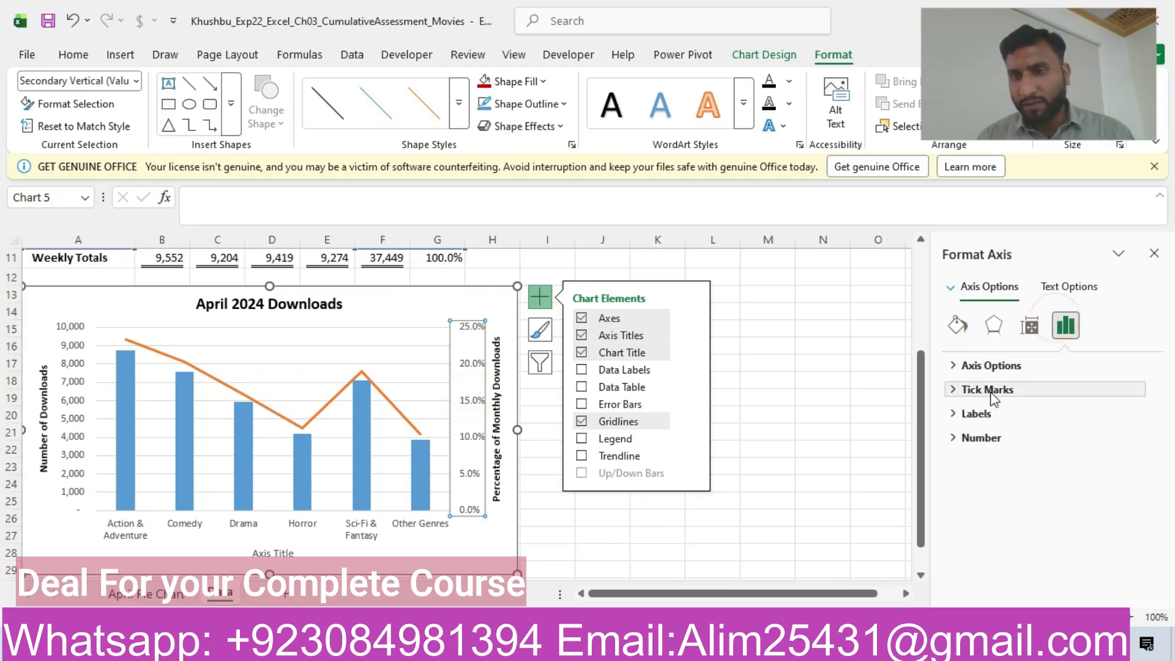
left_click(959, 436)
left_click(1067, 504)
key("BackSpace")
key("Return")
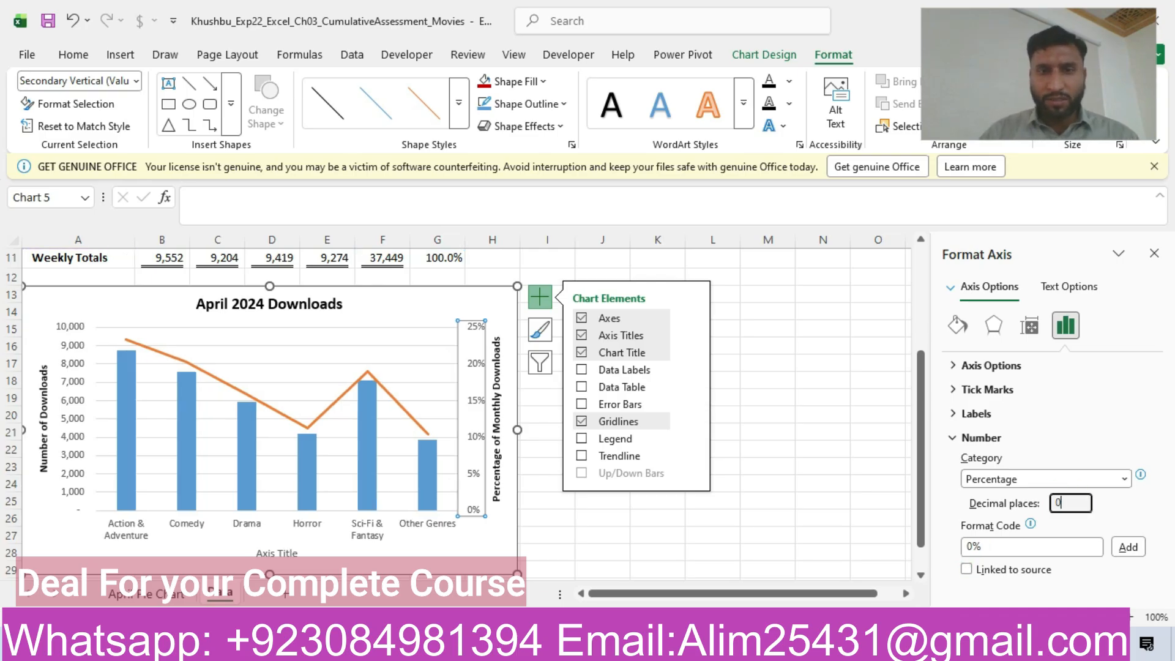
left_click(498, 307)
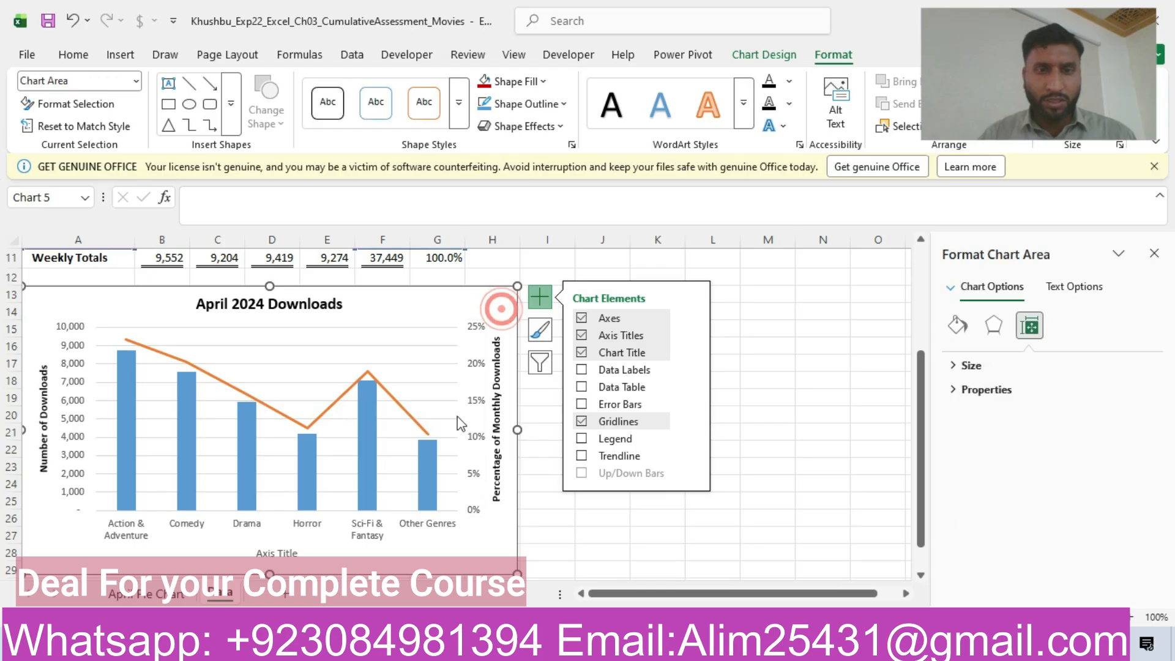
Switch to the Word instructions and return to the project description at the start of the document
key("alt+Tab")
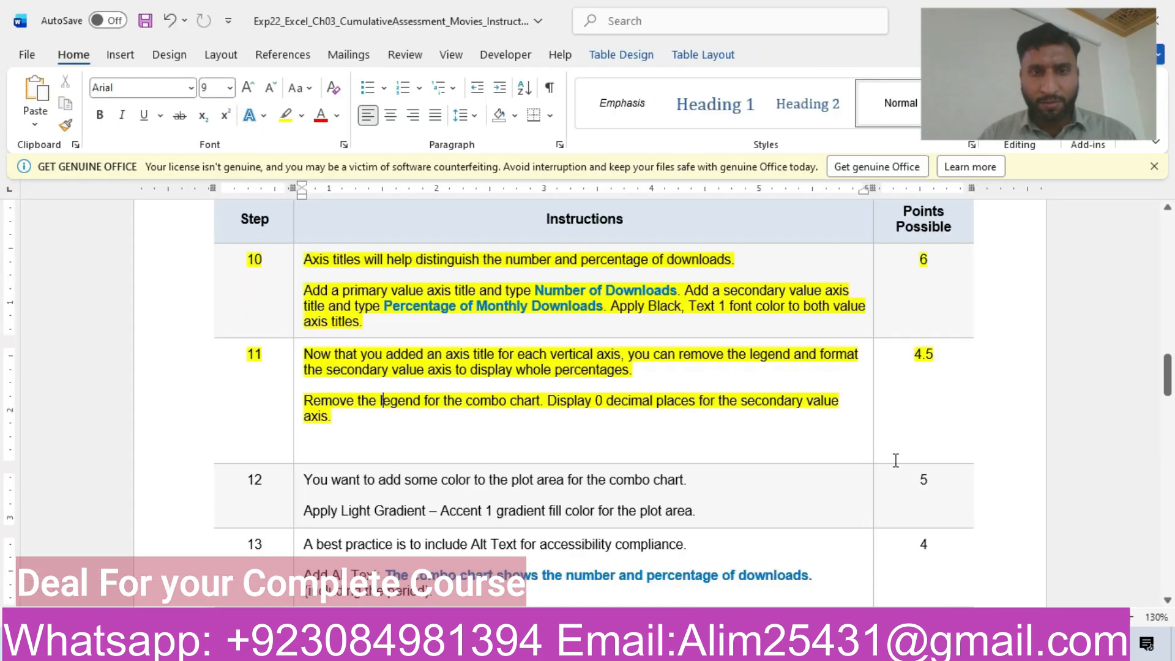
left_click_drag(1161, 382, 3, 202)
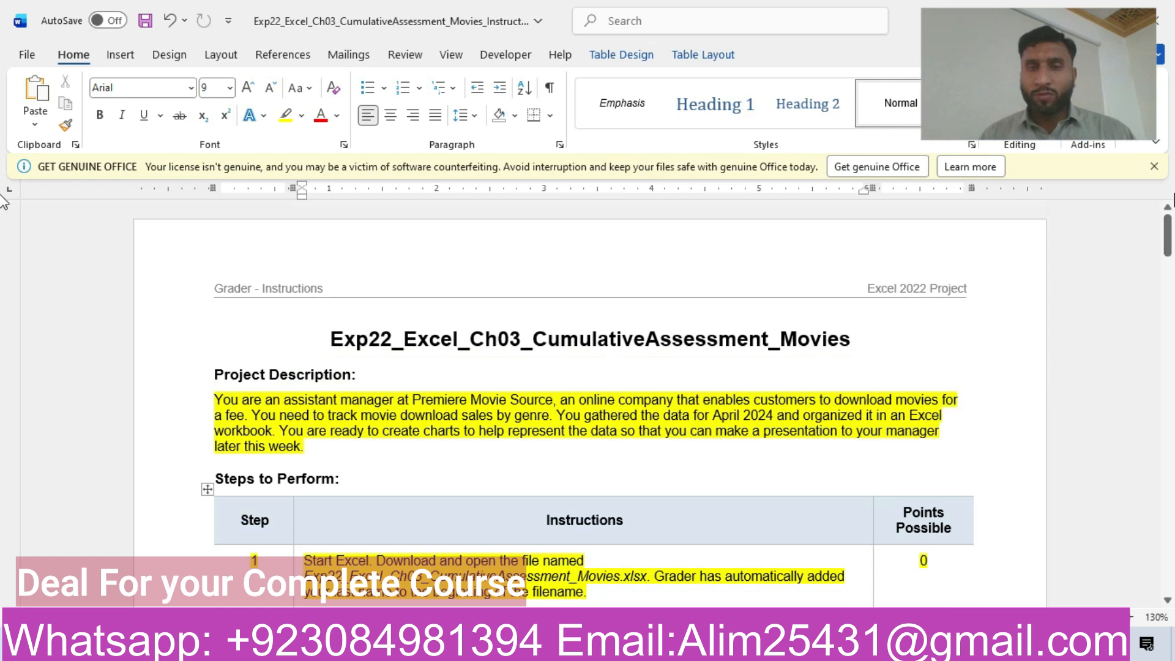